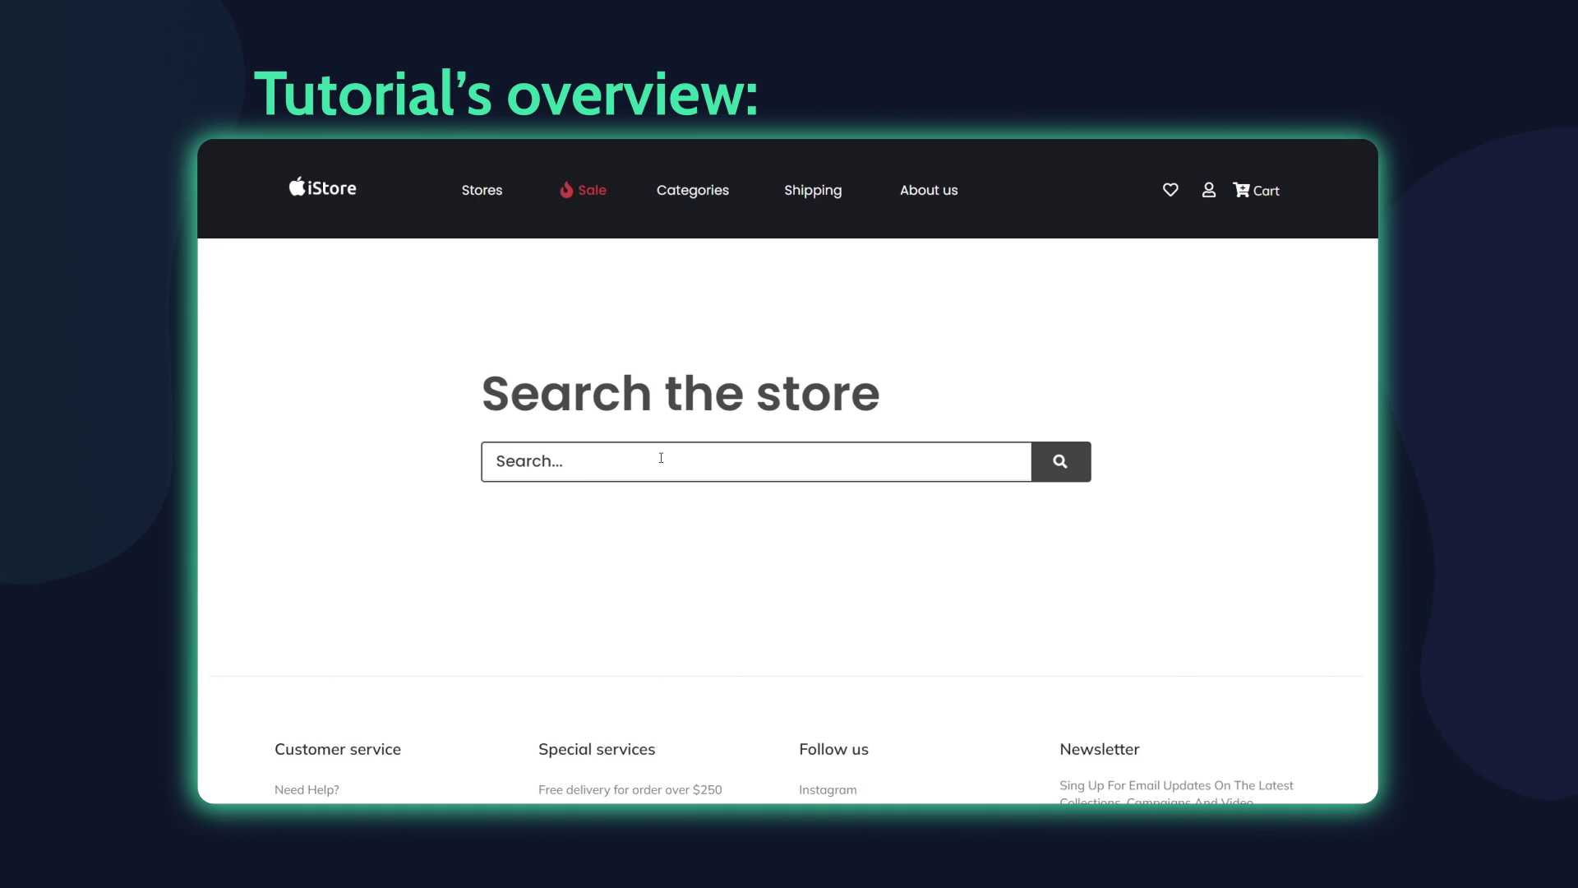
Search the iStore for apple to show the iPad Air 9, Airpods Pro and iPhone 14 Pro Max suggestions.
type("apple")
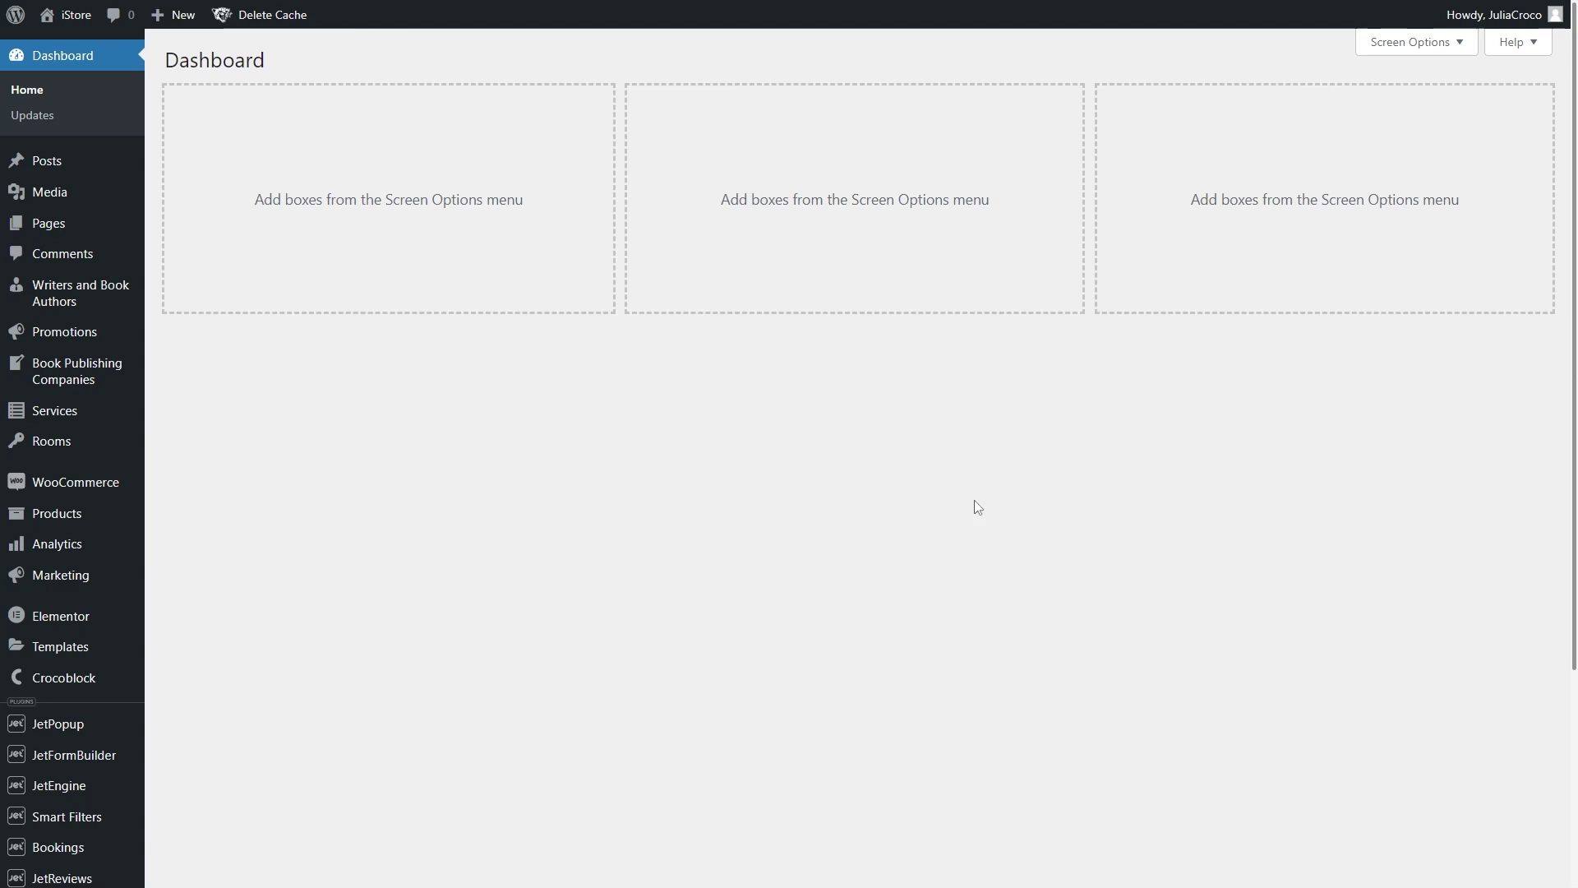
Go to Crocoblock's JetPlugins Settings and open JetSearch's Suggestions page.
mouse_move(102, 689)
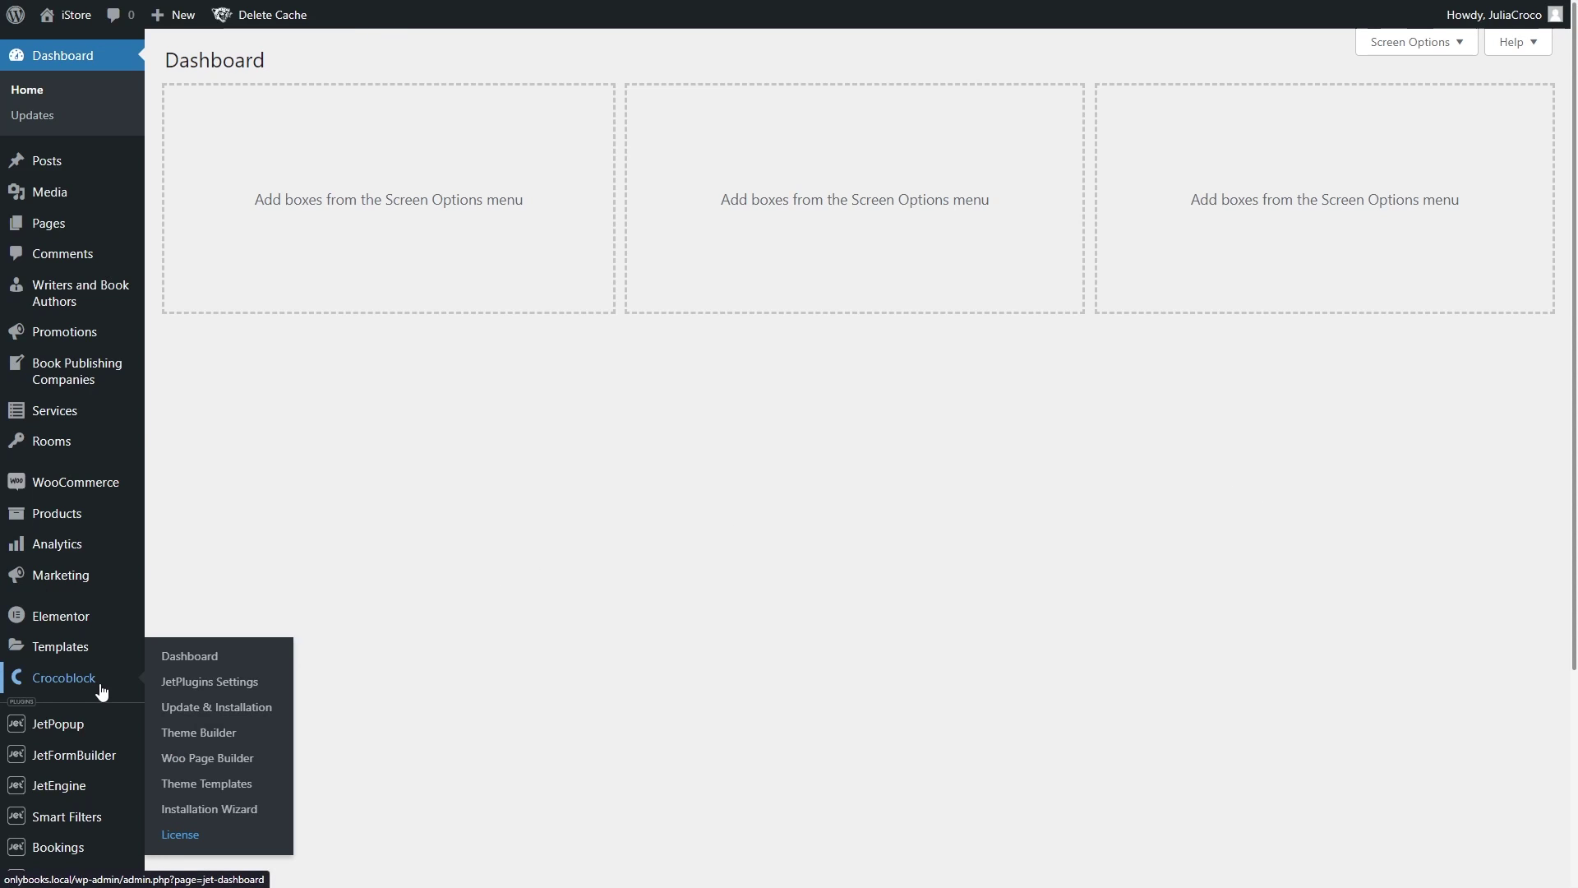
left_click(209, 682)
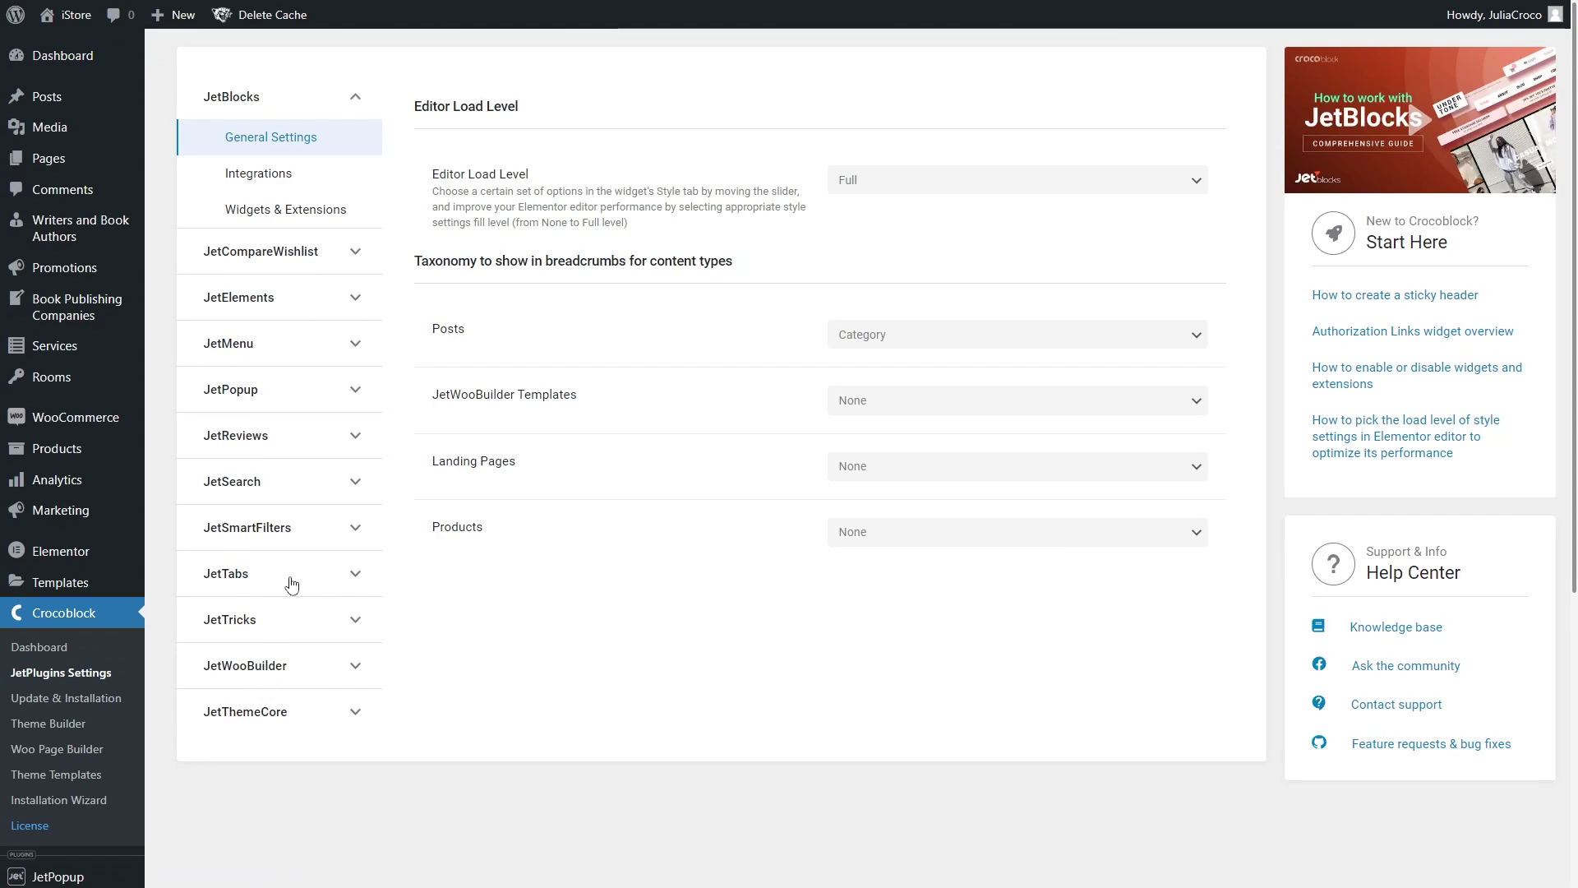
left_click(338, 482)
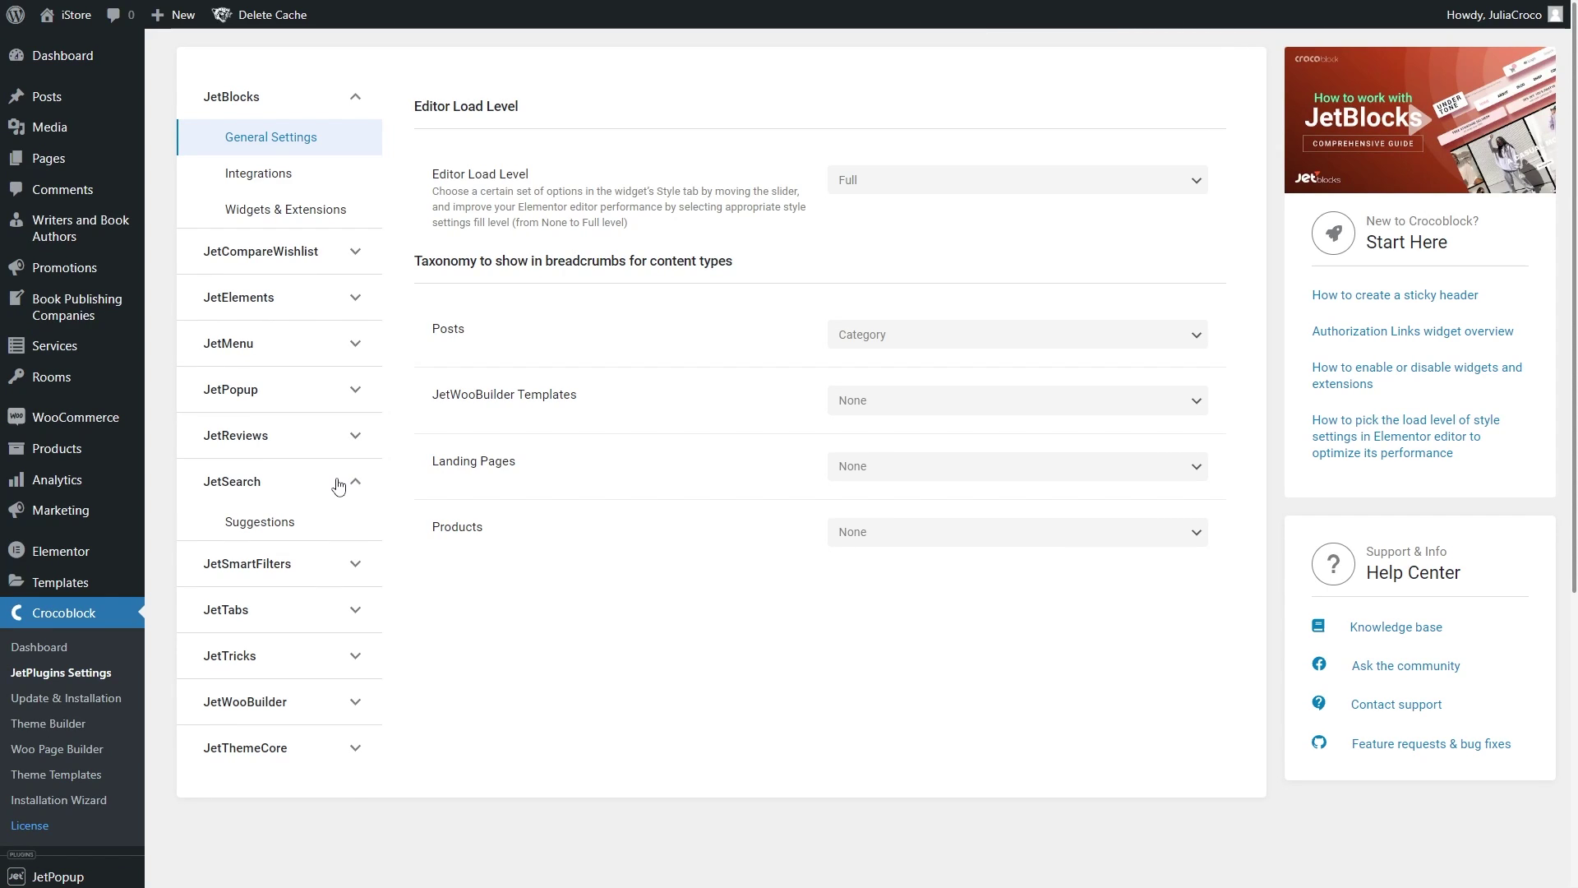
left_click(334, 525)
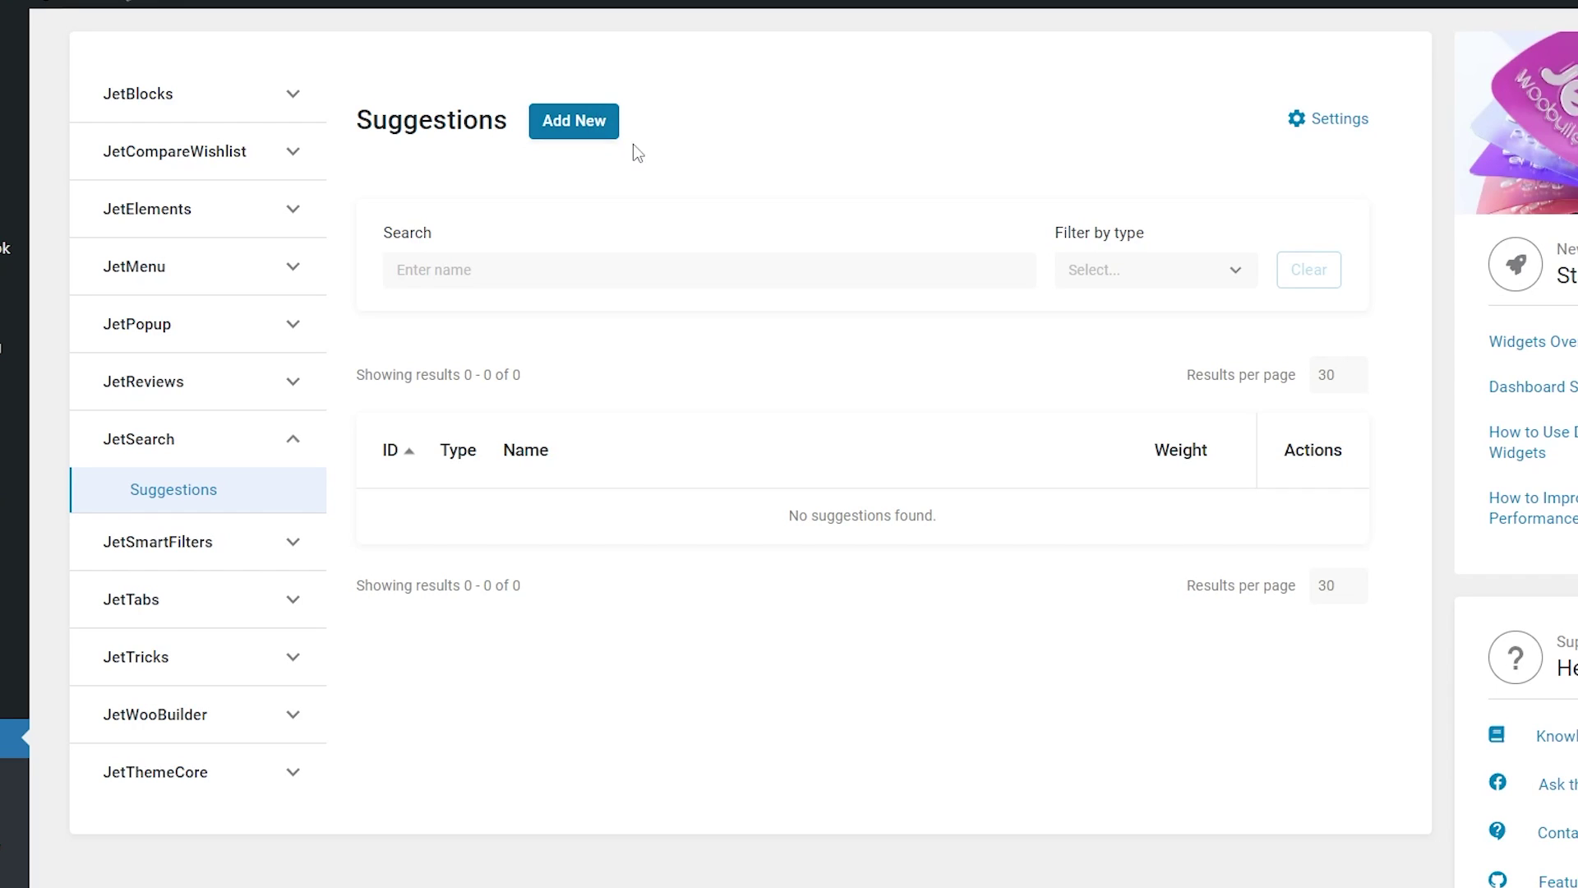
Change the JetSearch suggestions limit from 5 to 0 and save it.
left_click(1338, 125)
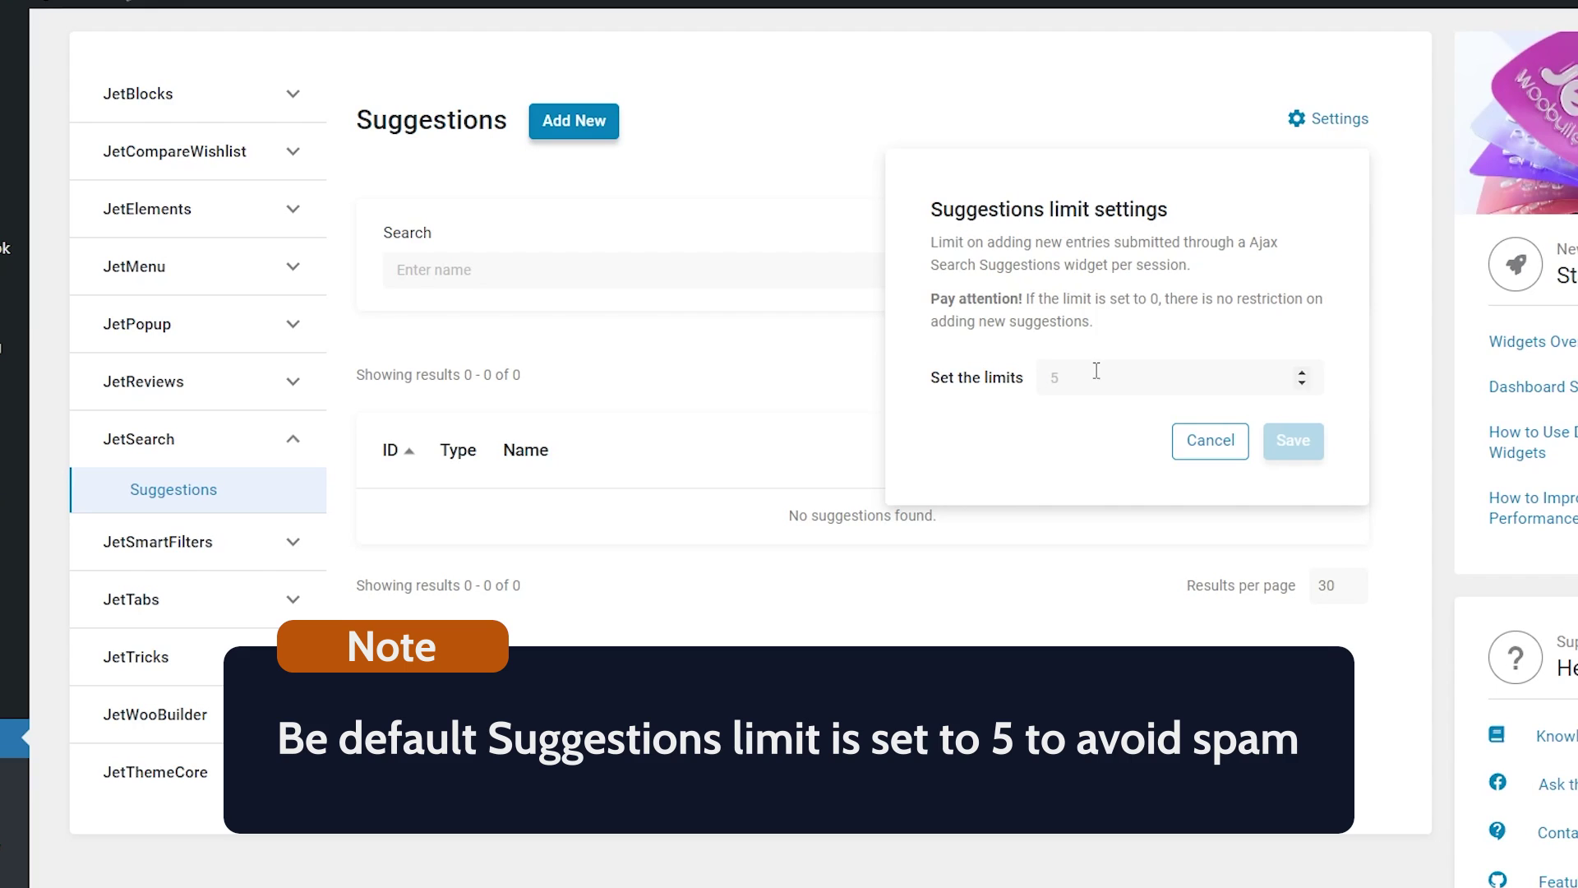
left_click_drag(1092, 376, 1045, 374)
type("0")
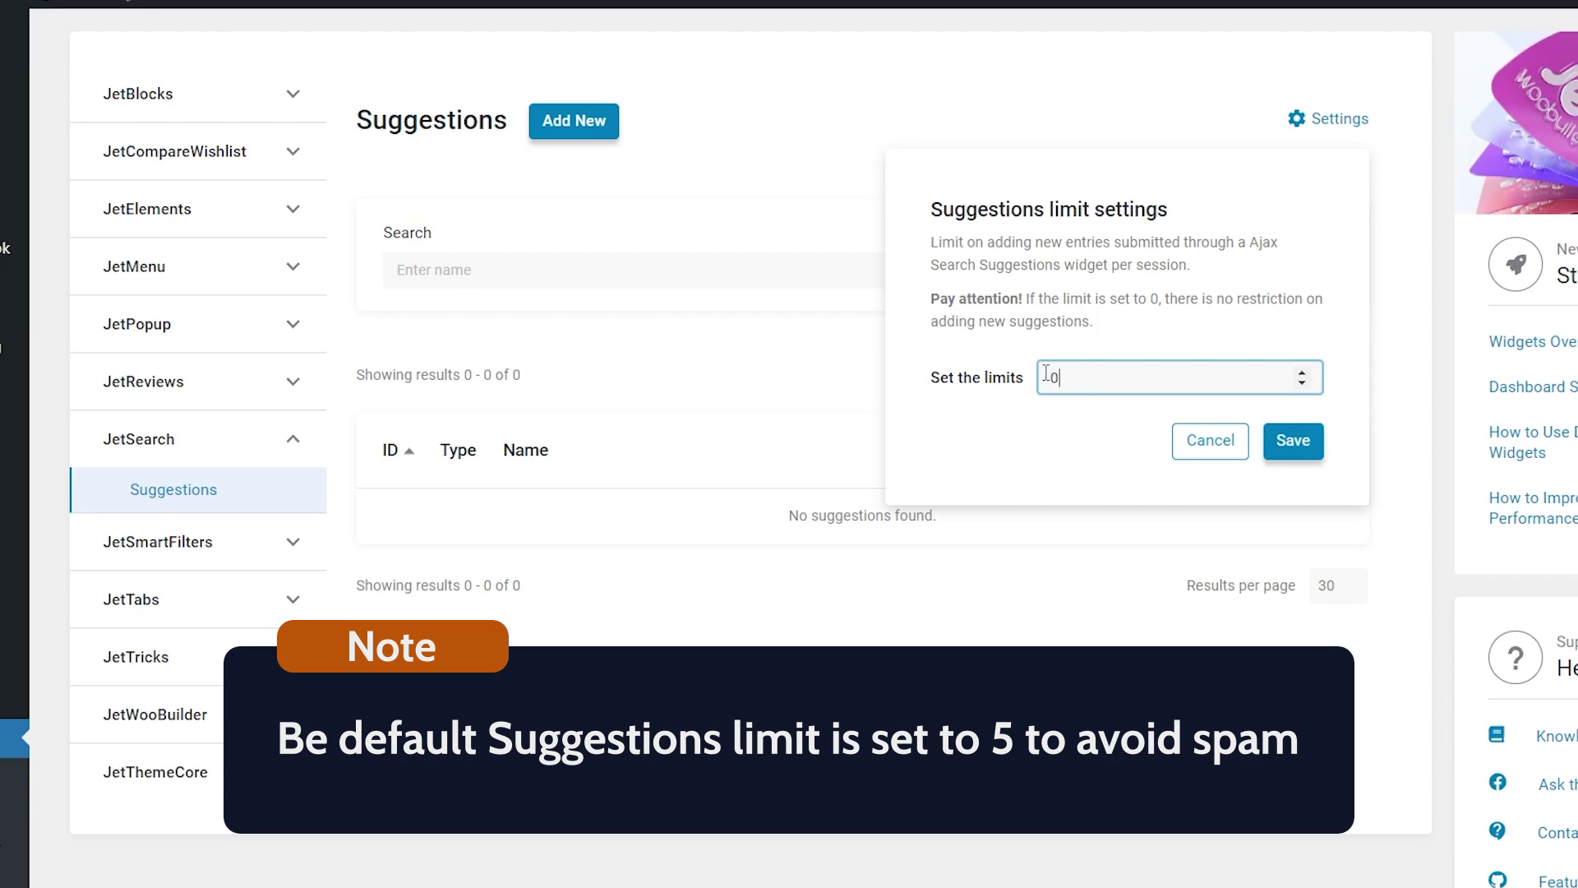
left_click(1294, 440)
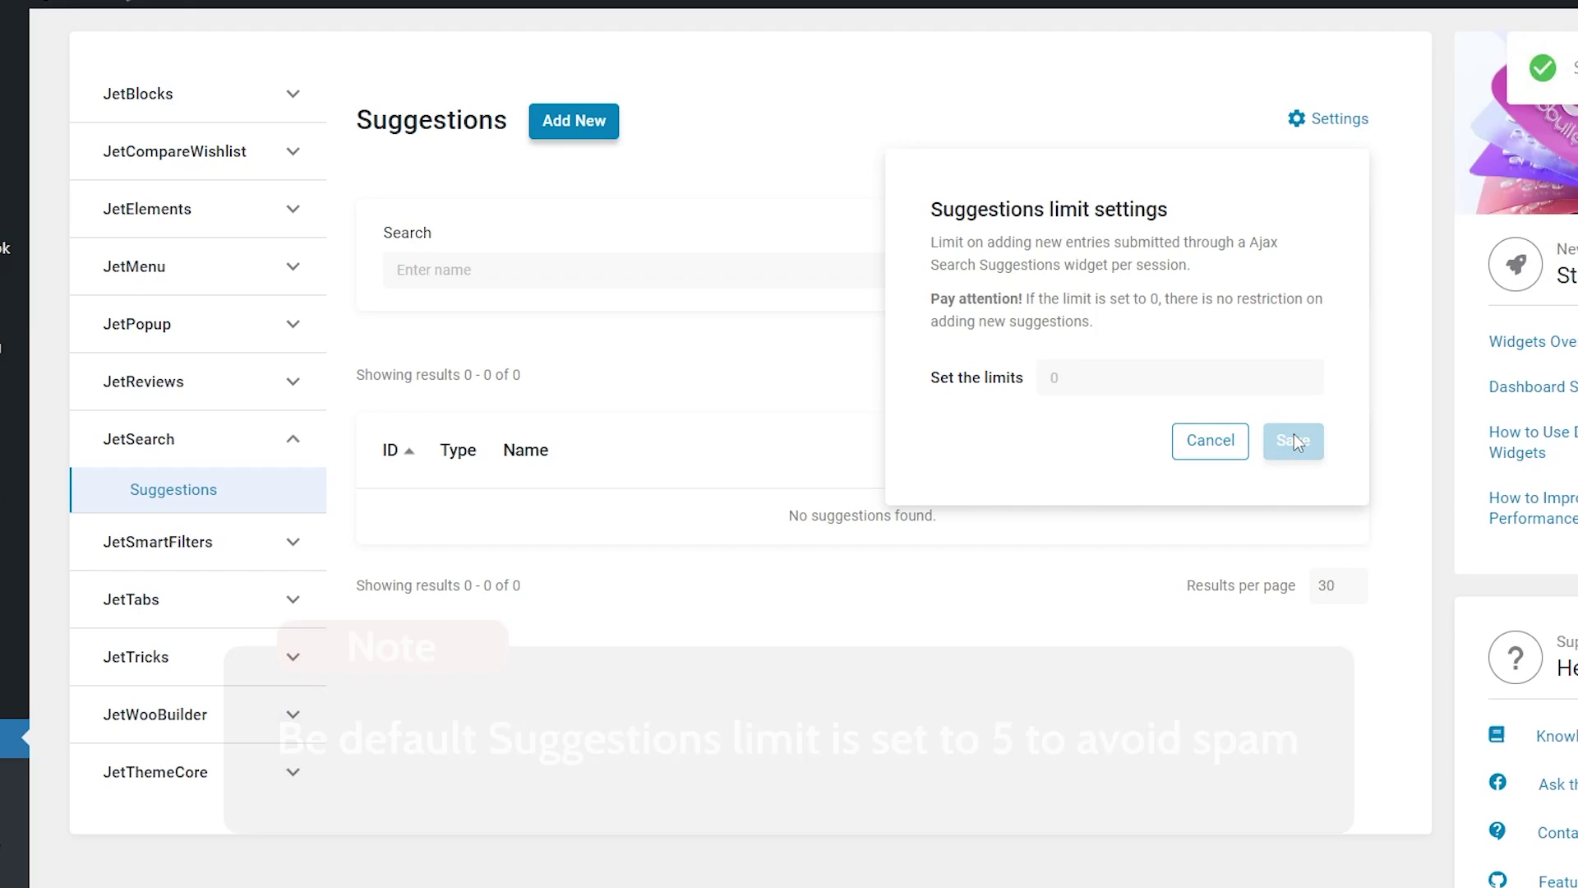
left_click(1208, 440)
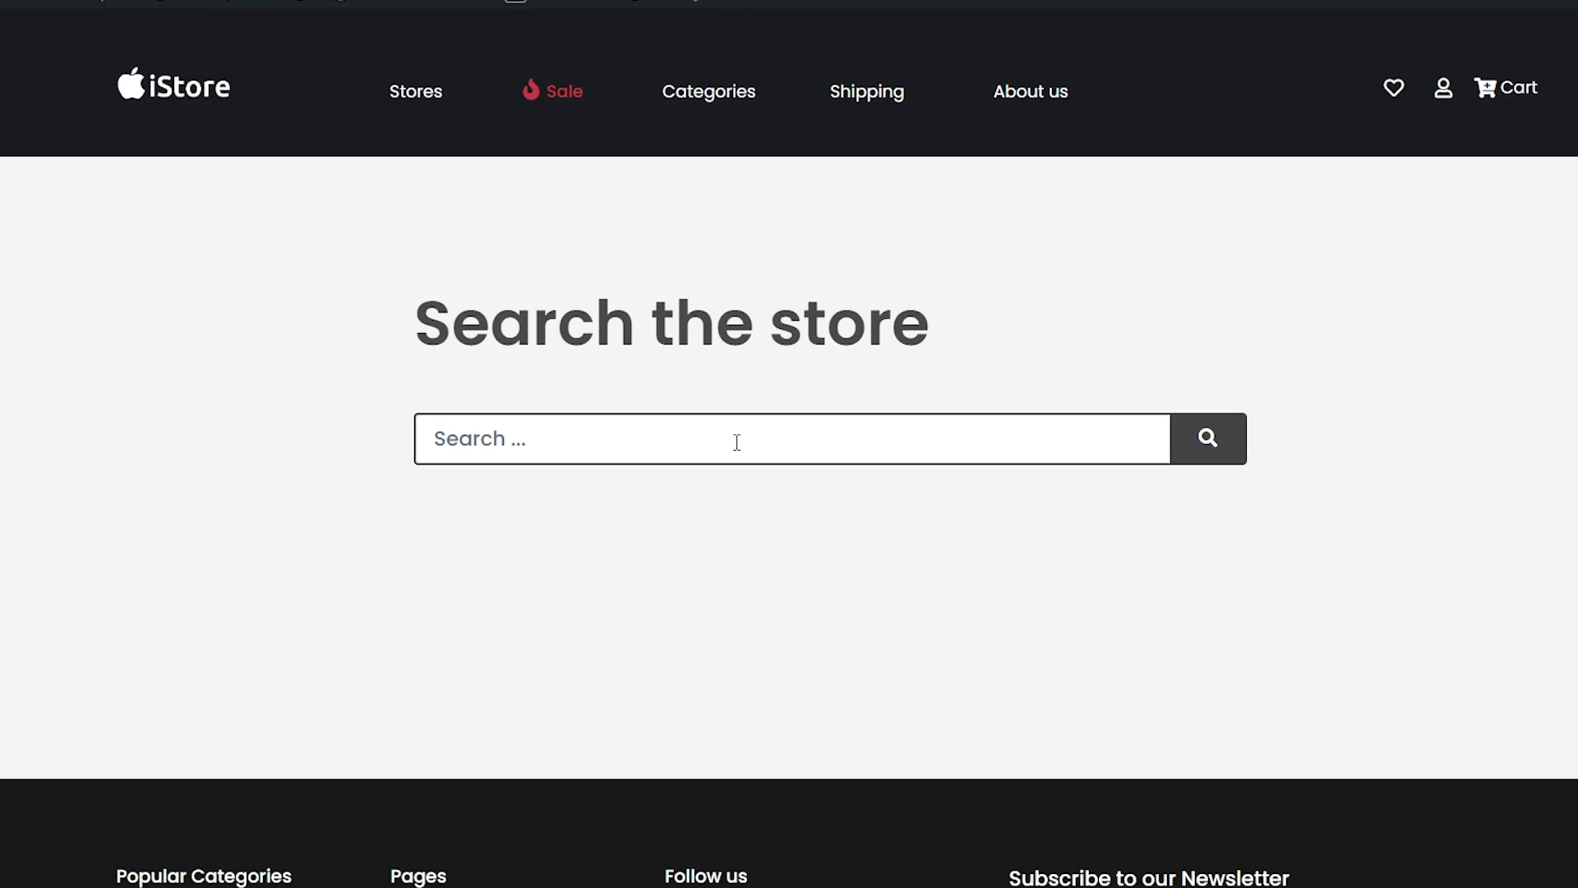
Run a store search for iphone so it is recorded as a suggestion.
left_click(737, 442)
type("iphone")
key("Return")
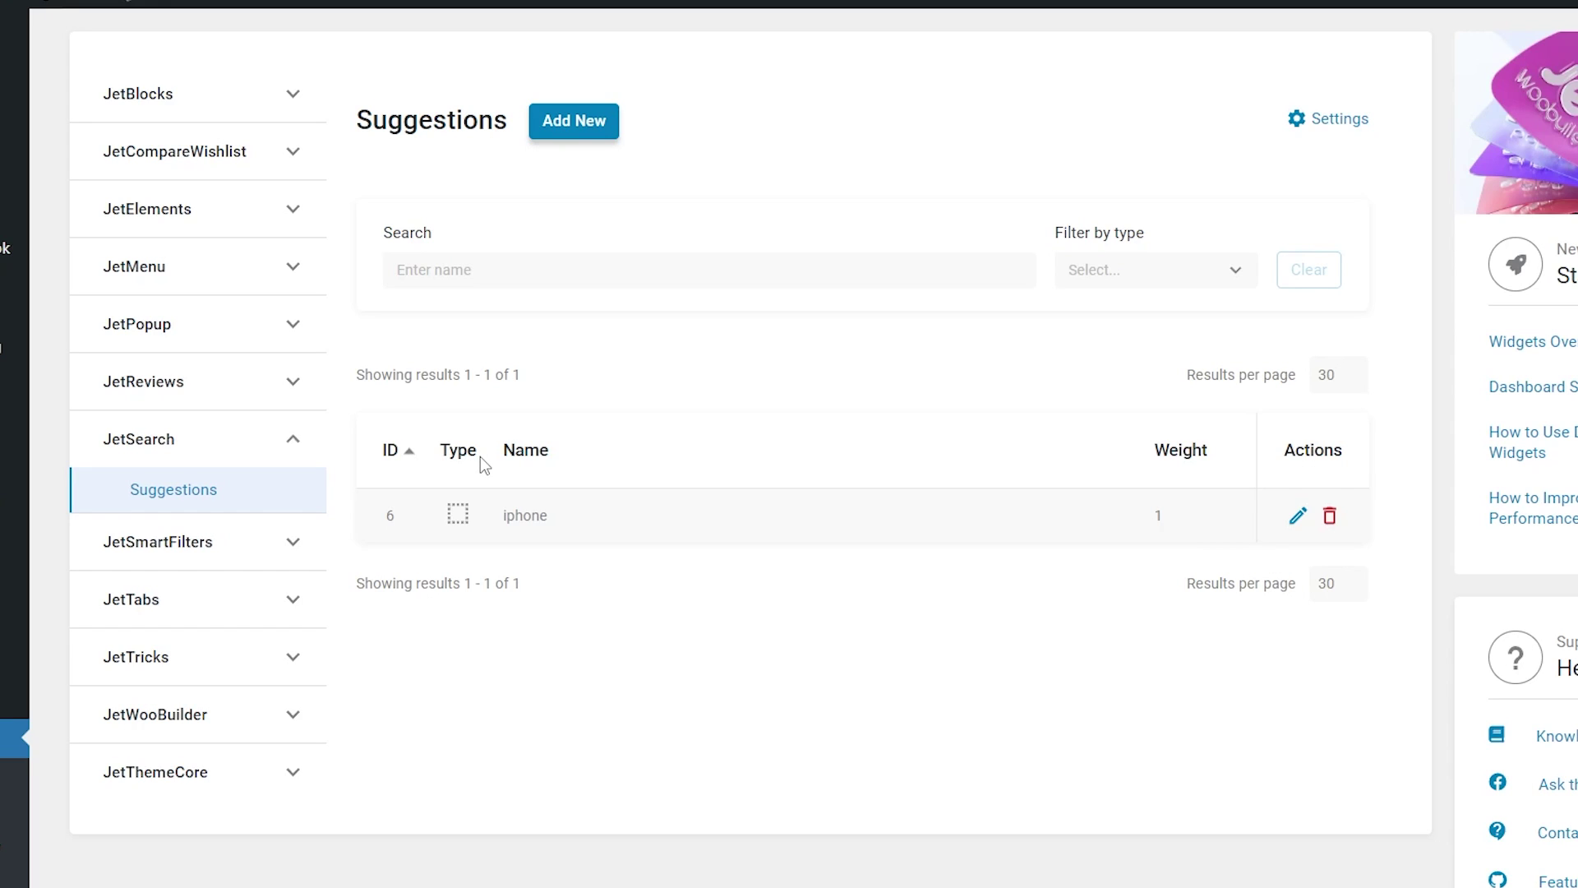
mouse_move(462, 512)
left_click(1297, 519)
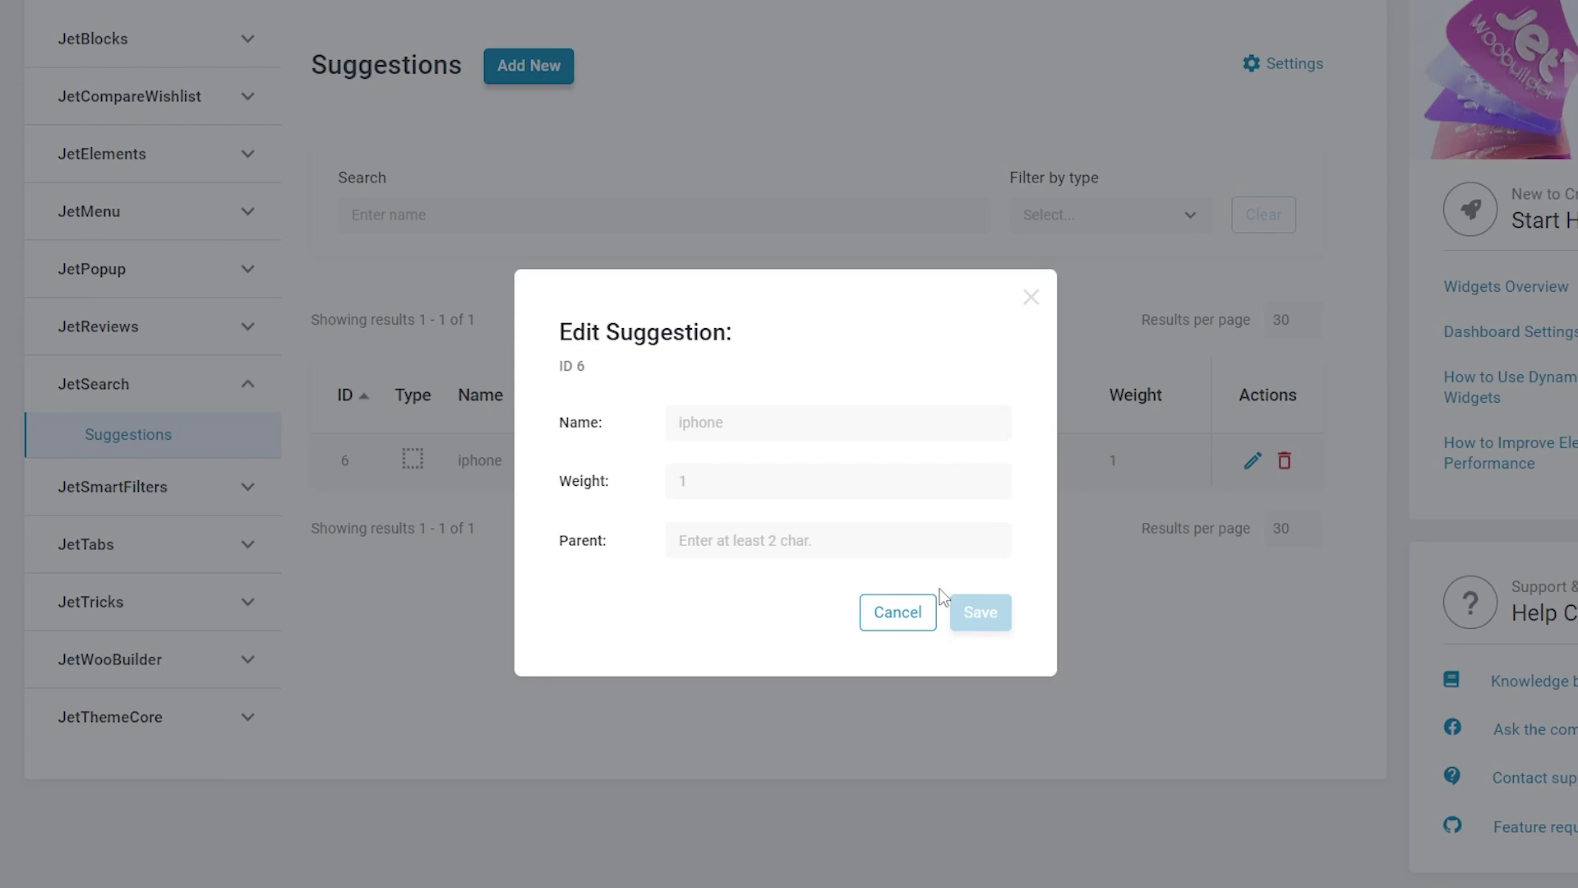
left_click(917, 614)
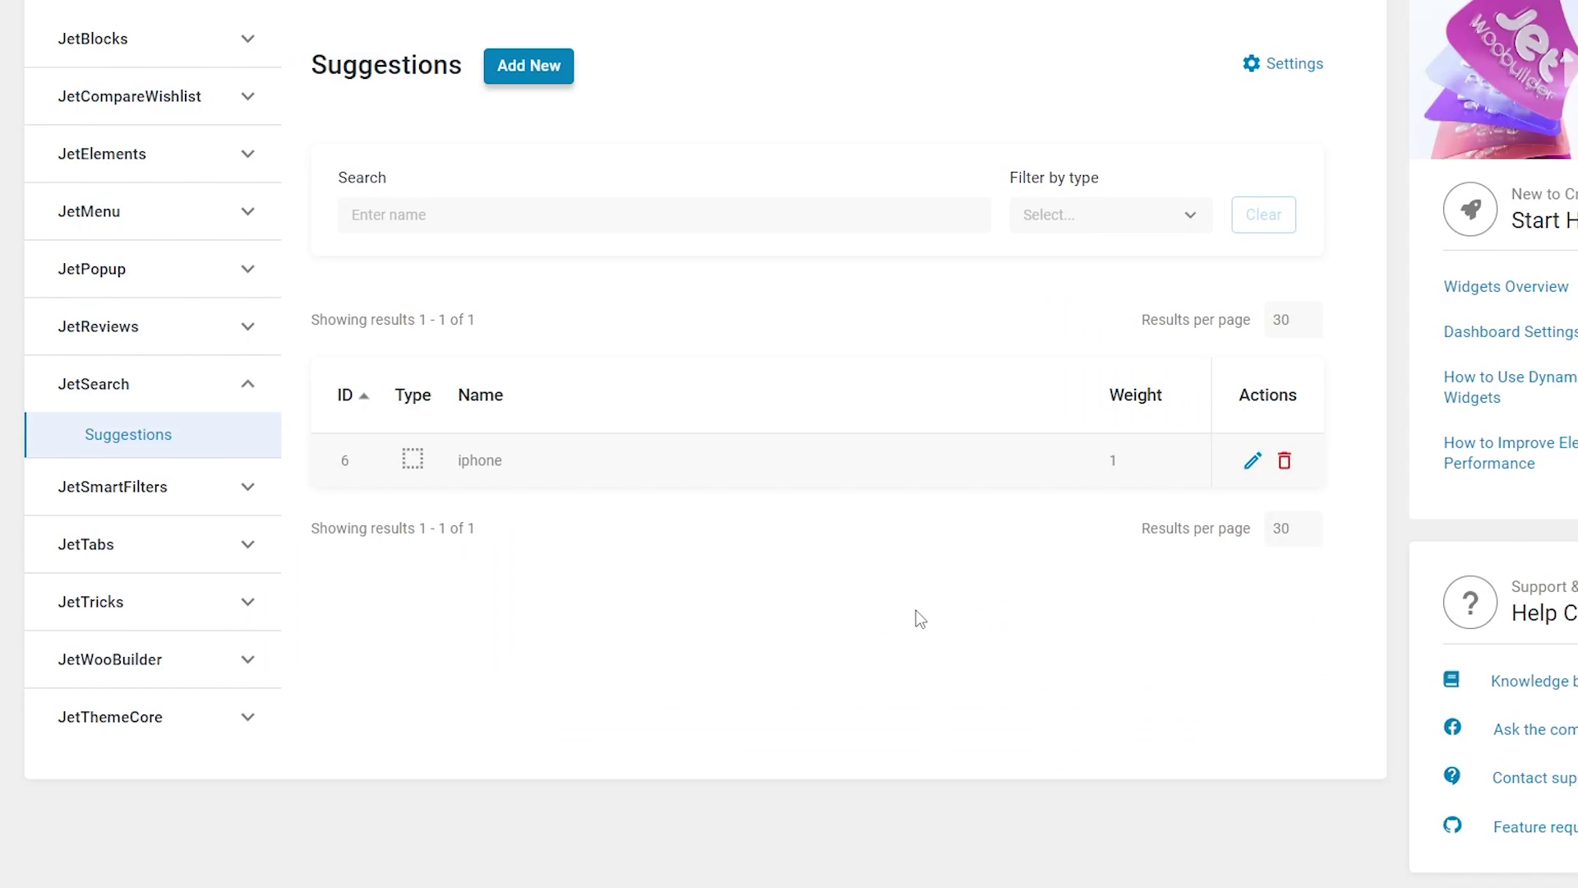
Add a new suggestion named ihpone with iphone as its parent.
left_click(535, 59)
left_click(740, 418)
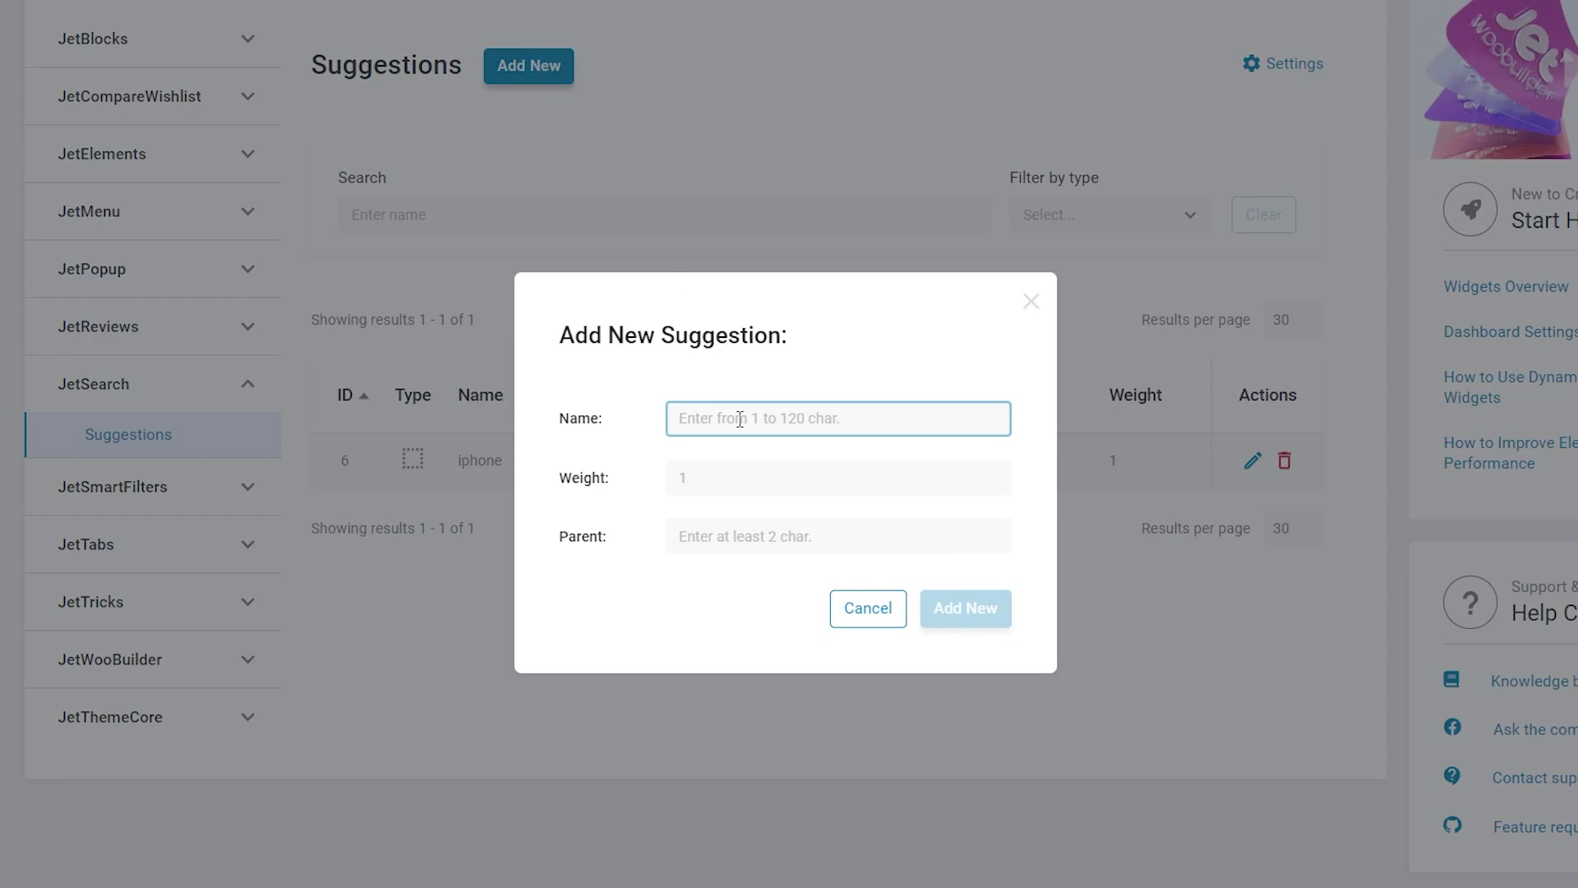
type("ihpone")
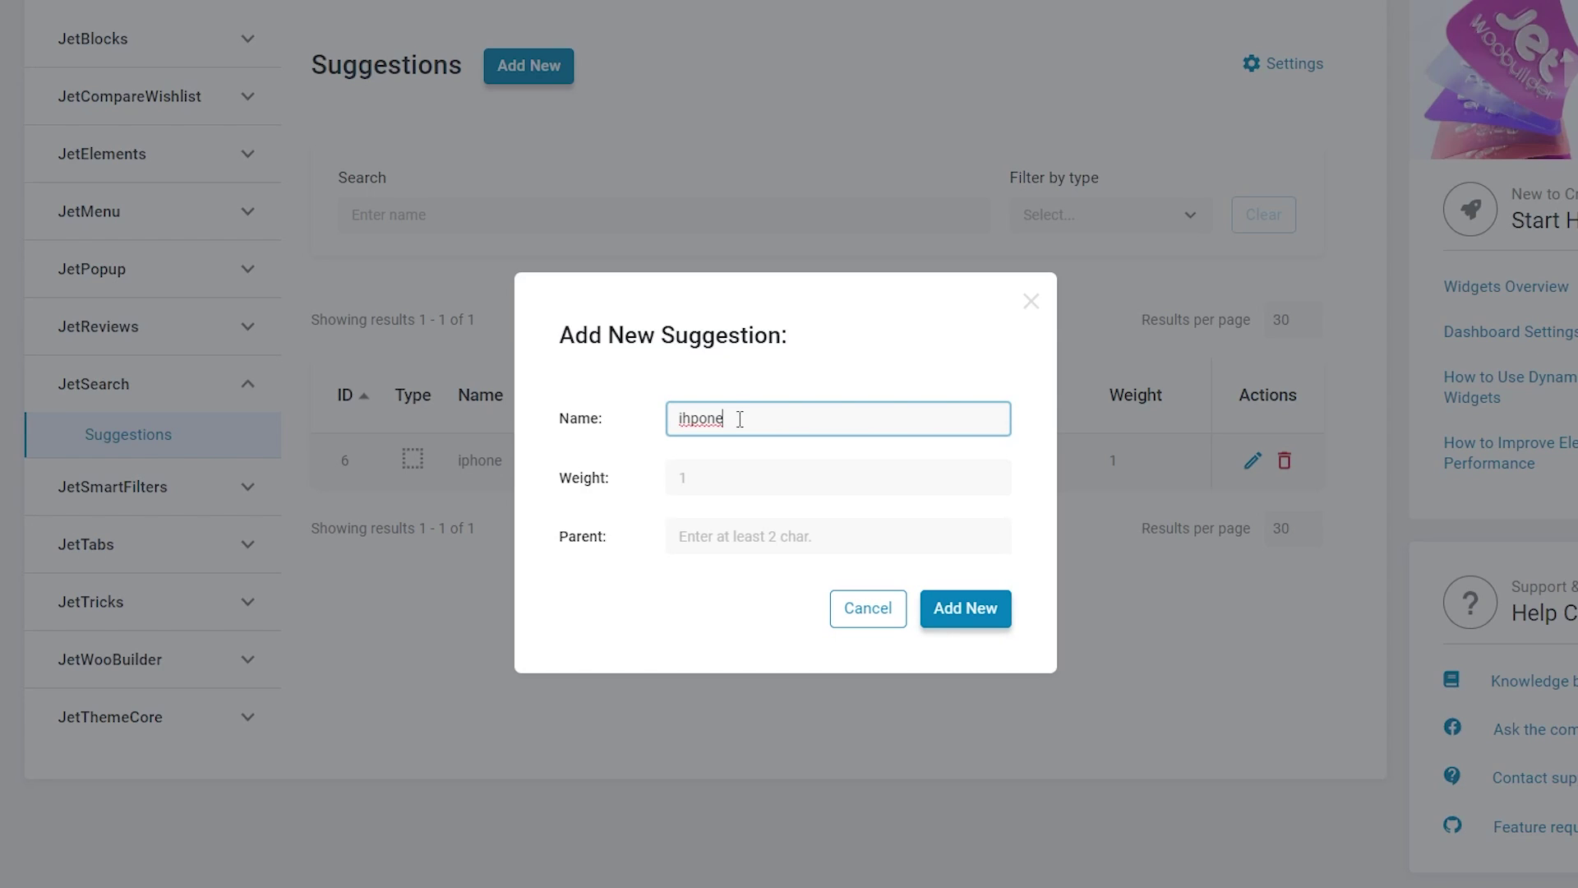
left_click(785, 534)
type("ip")
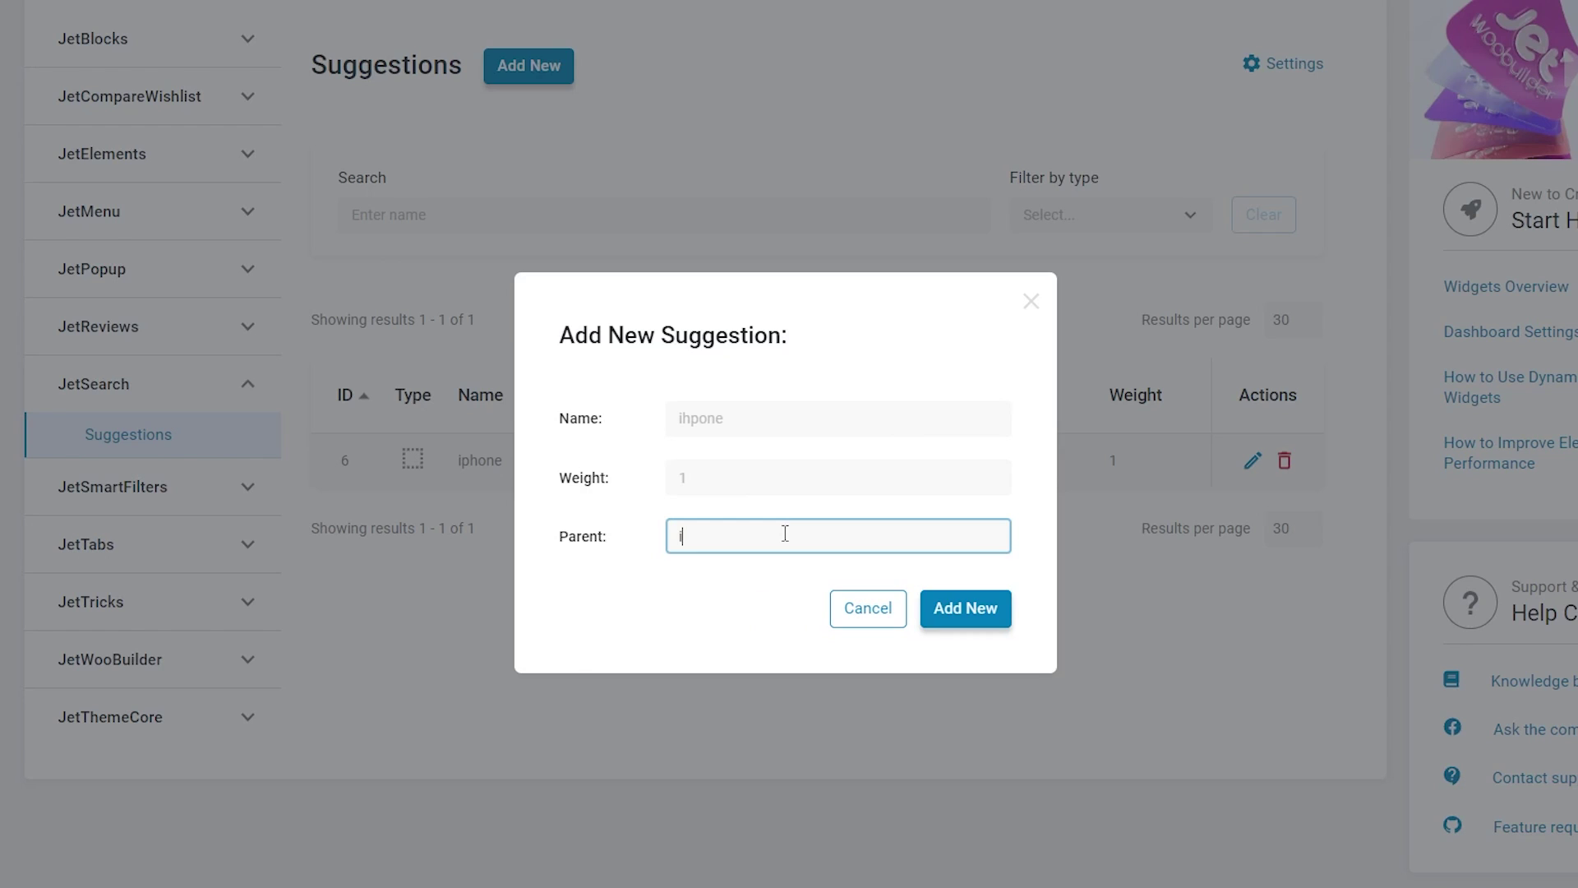
left_click(786, 579)
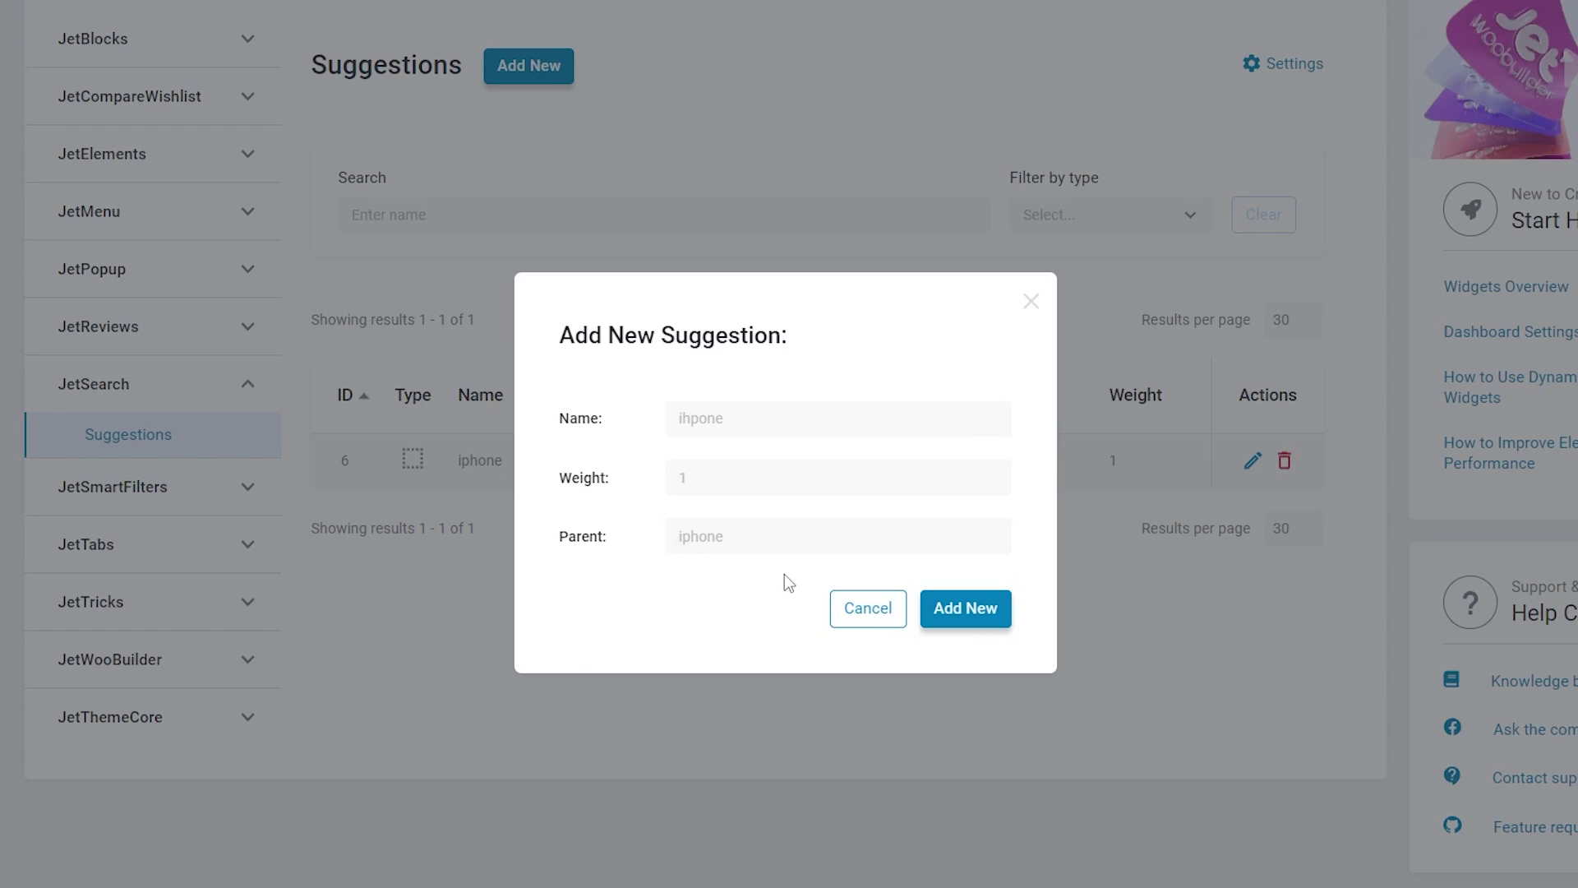
left_click(952, 606)
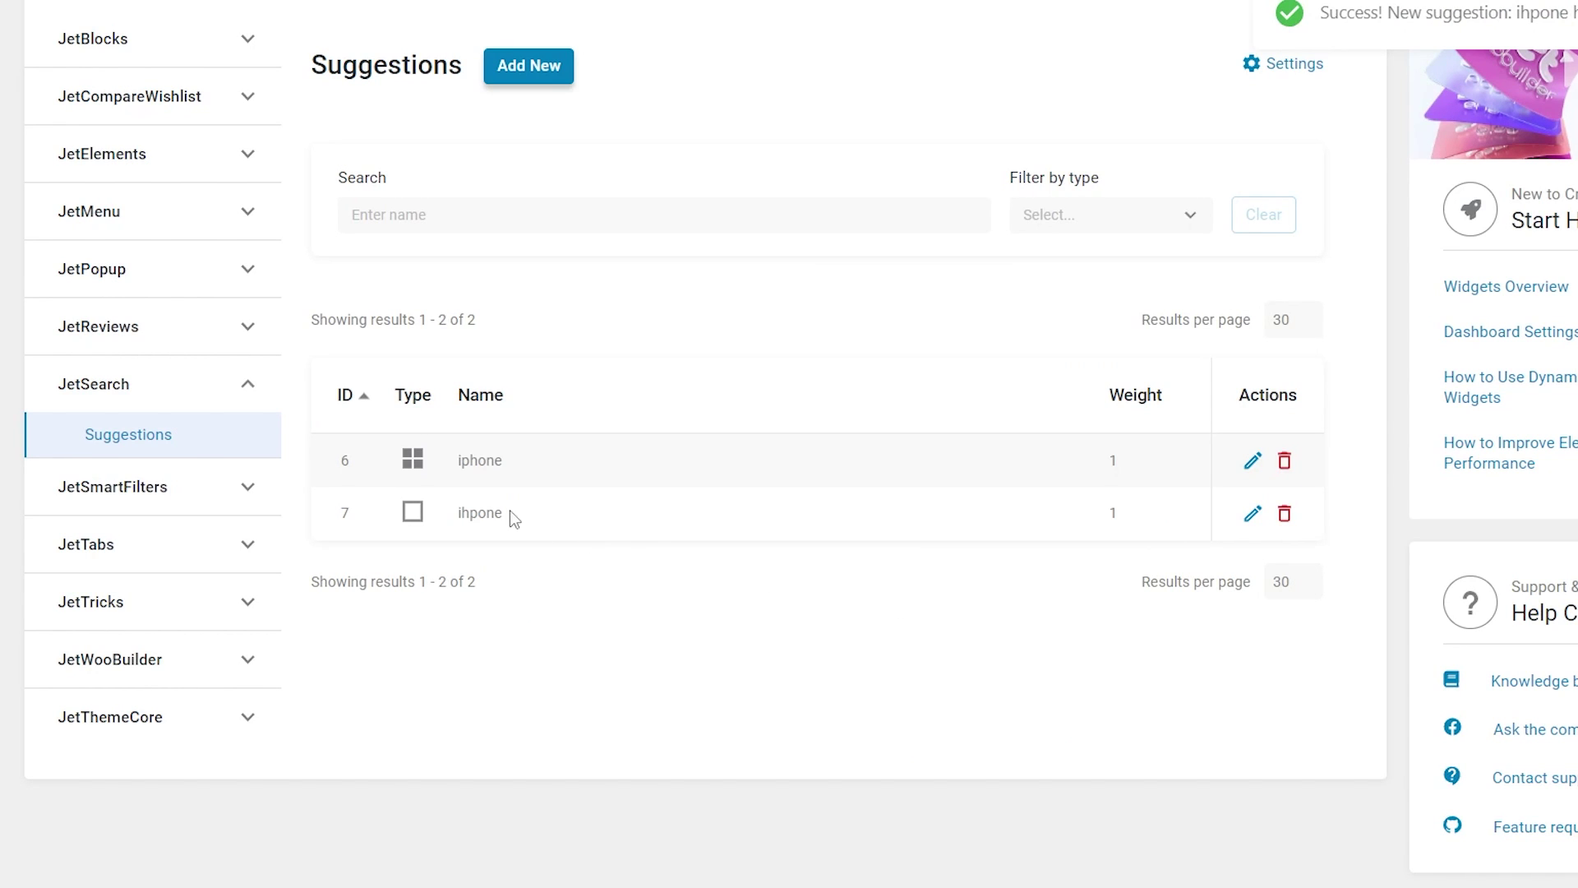
mouse_move(418, 470)
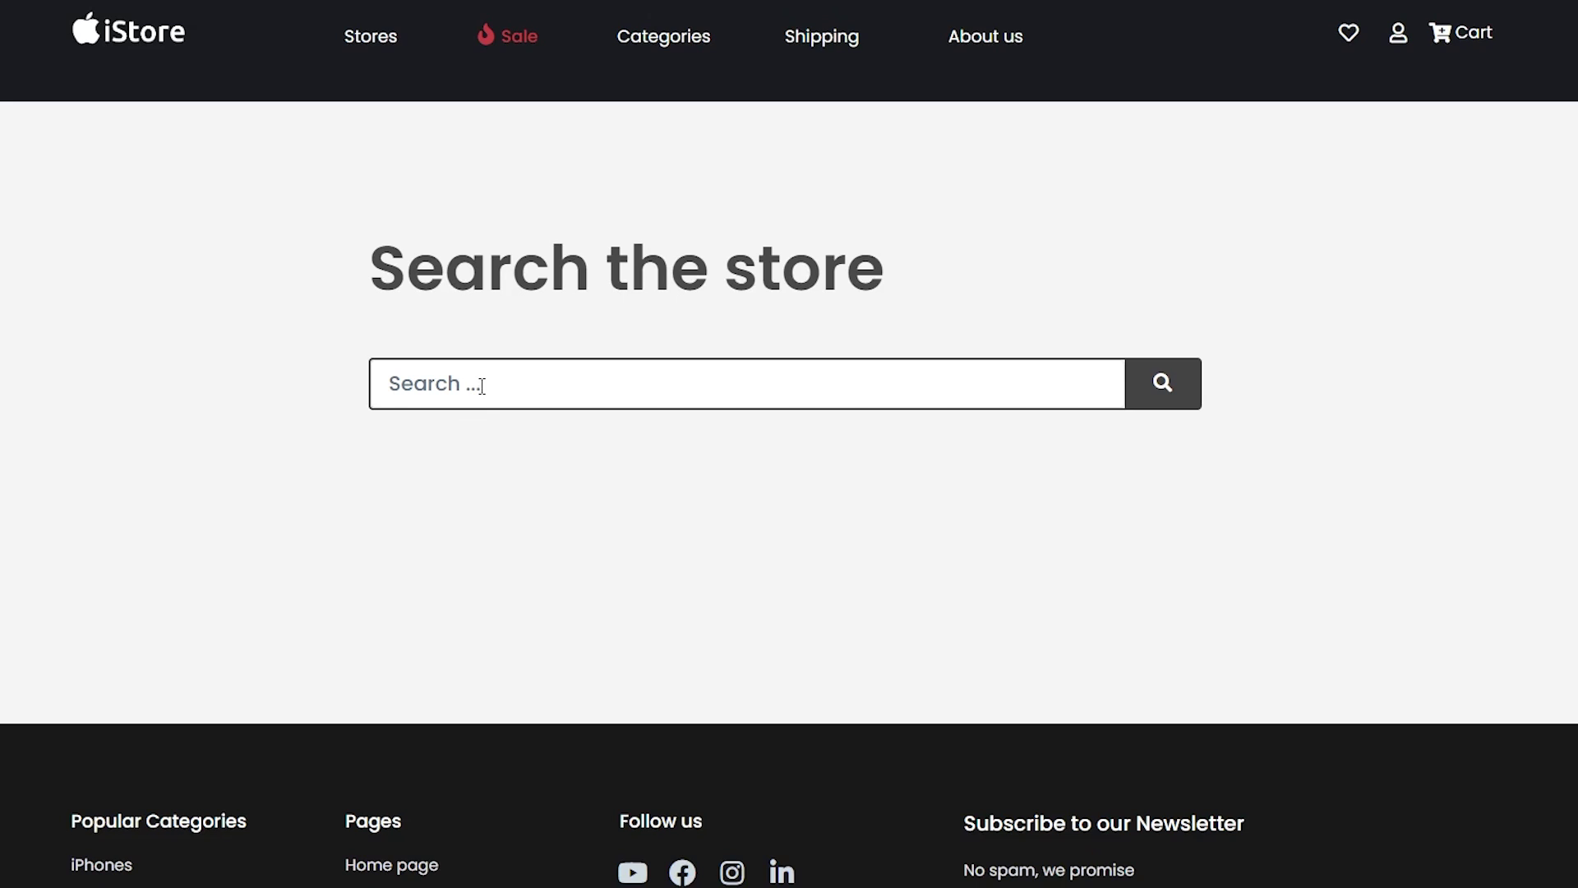
left_click(482, 385)
type("ih")
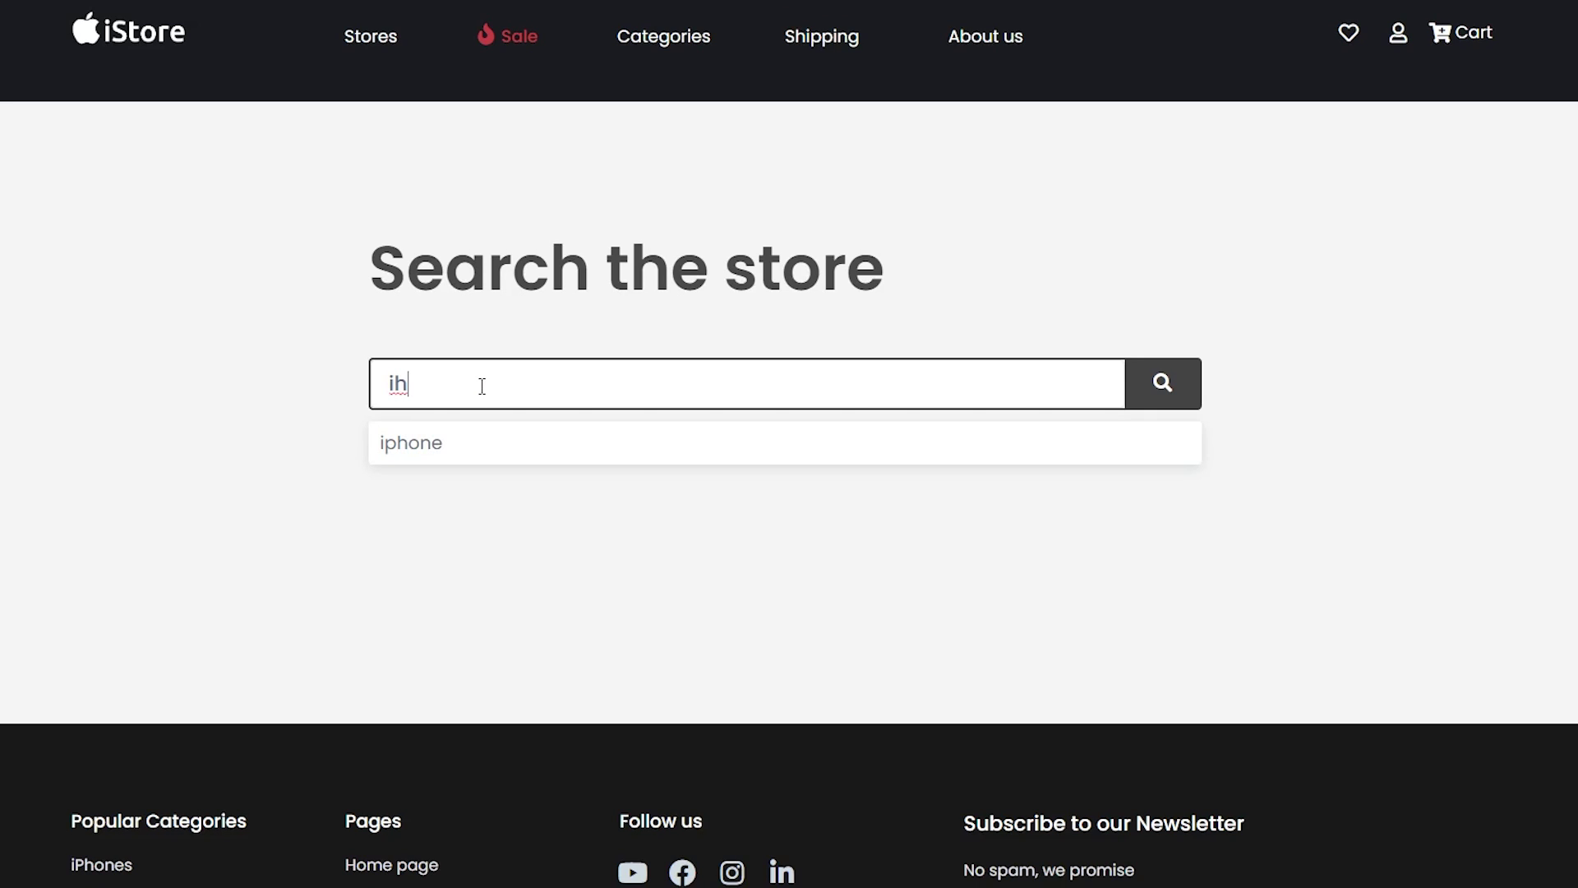
left_click(485, 452)
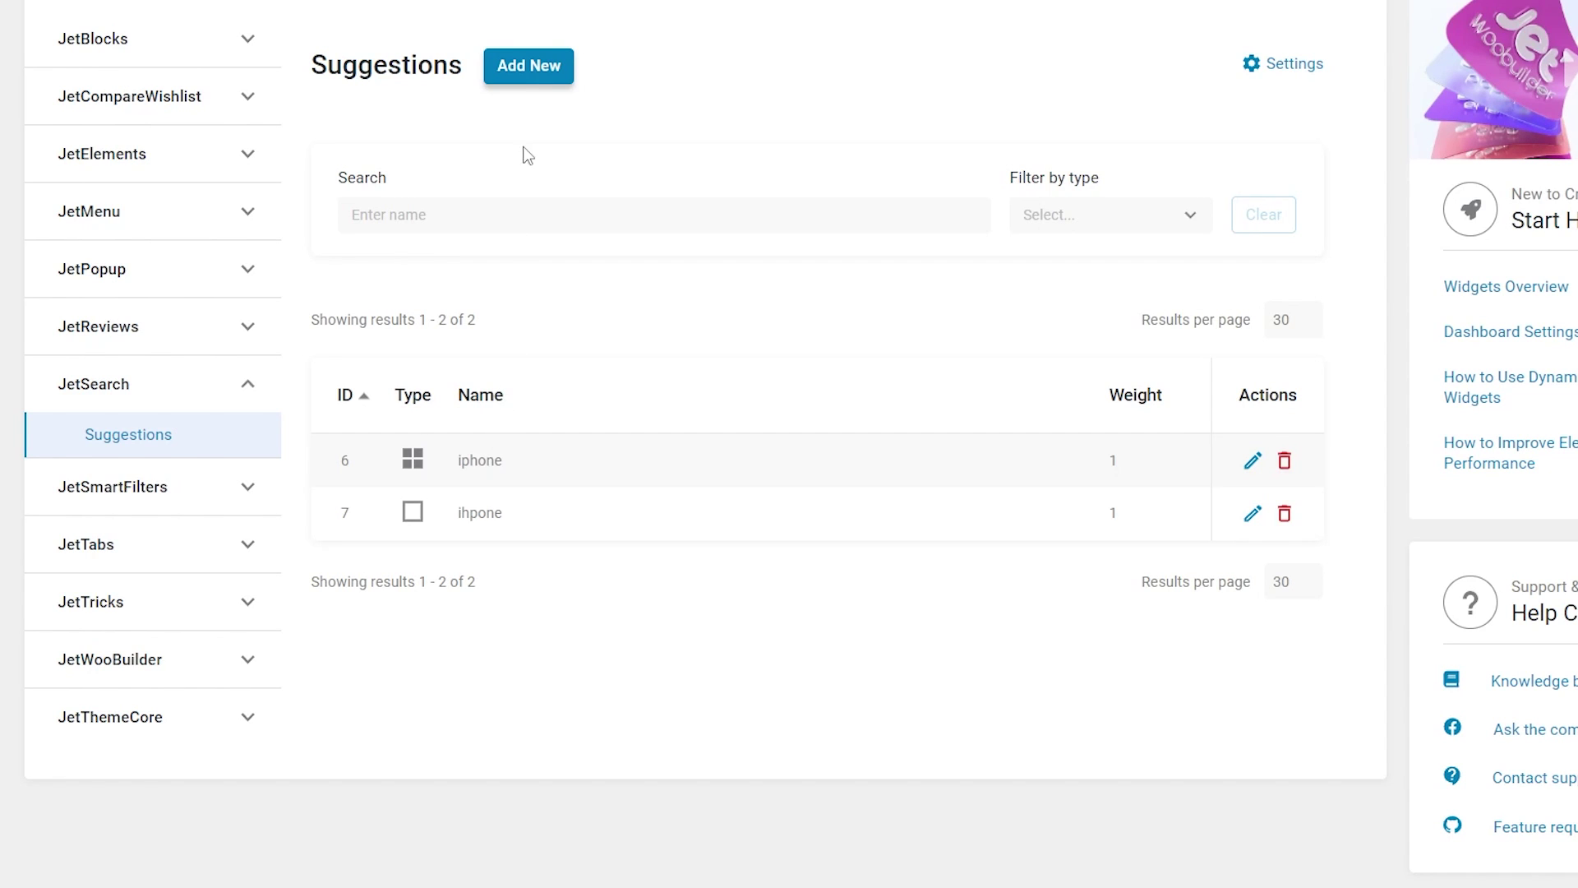
Add the suggestion iphone 13 pro with weight 50.
left_click(528, 65)
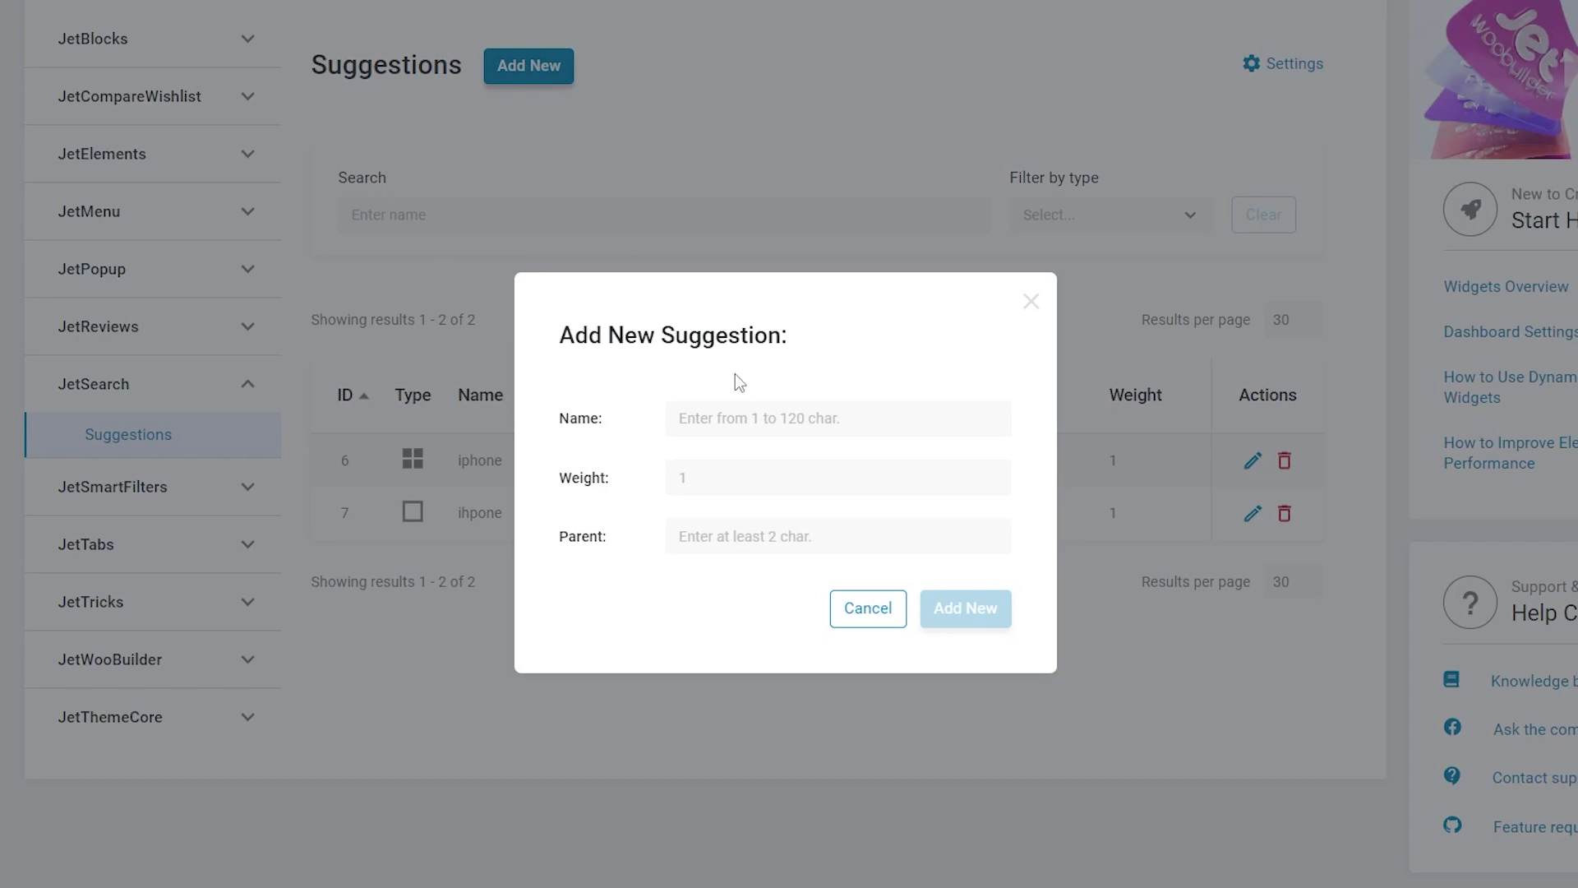
left_click(755, 418)
type("iphone 13 pro")
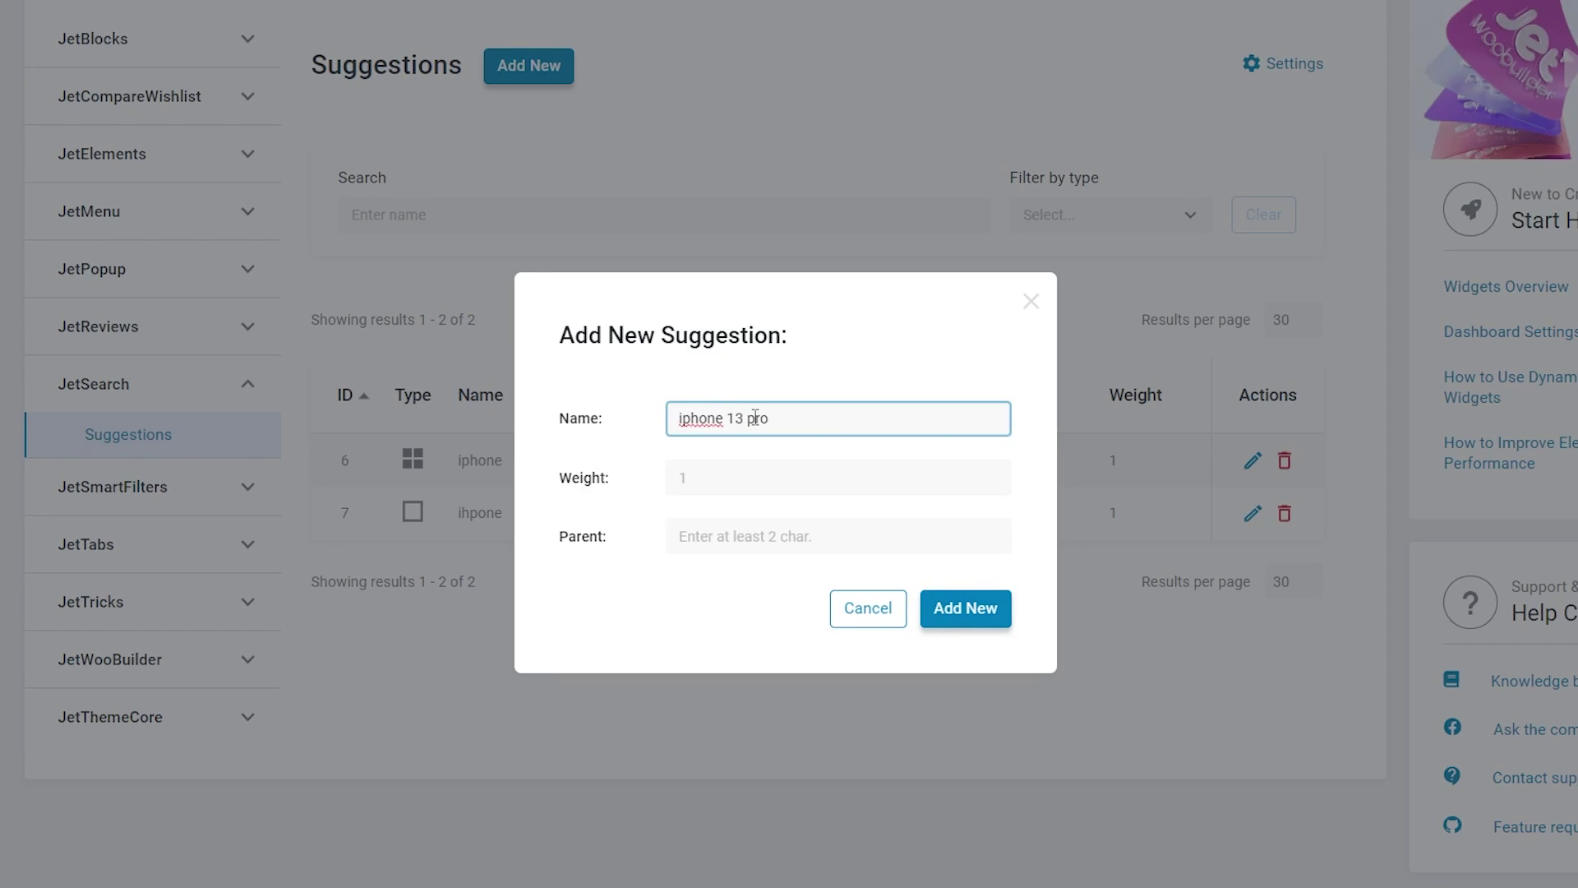
left_click(774, 469)
type("50")
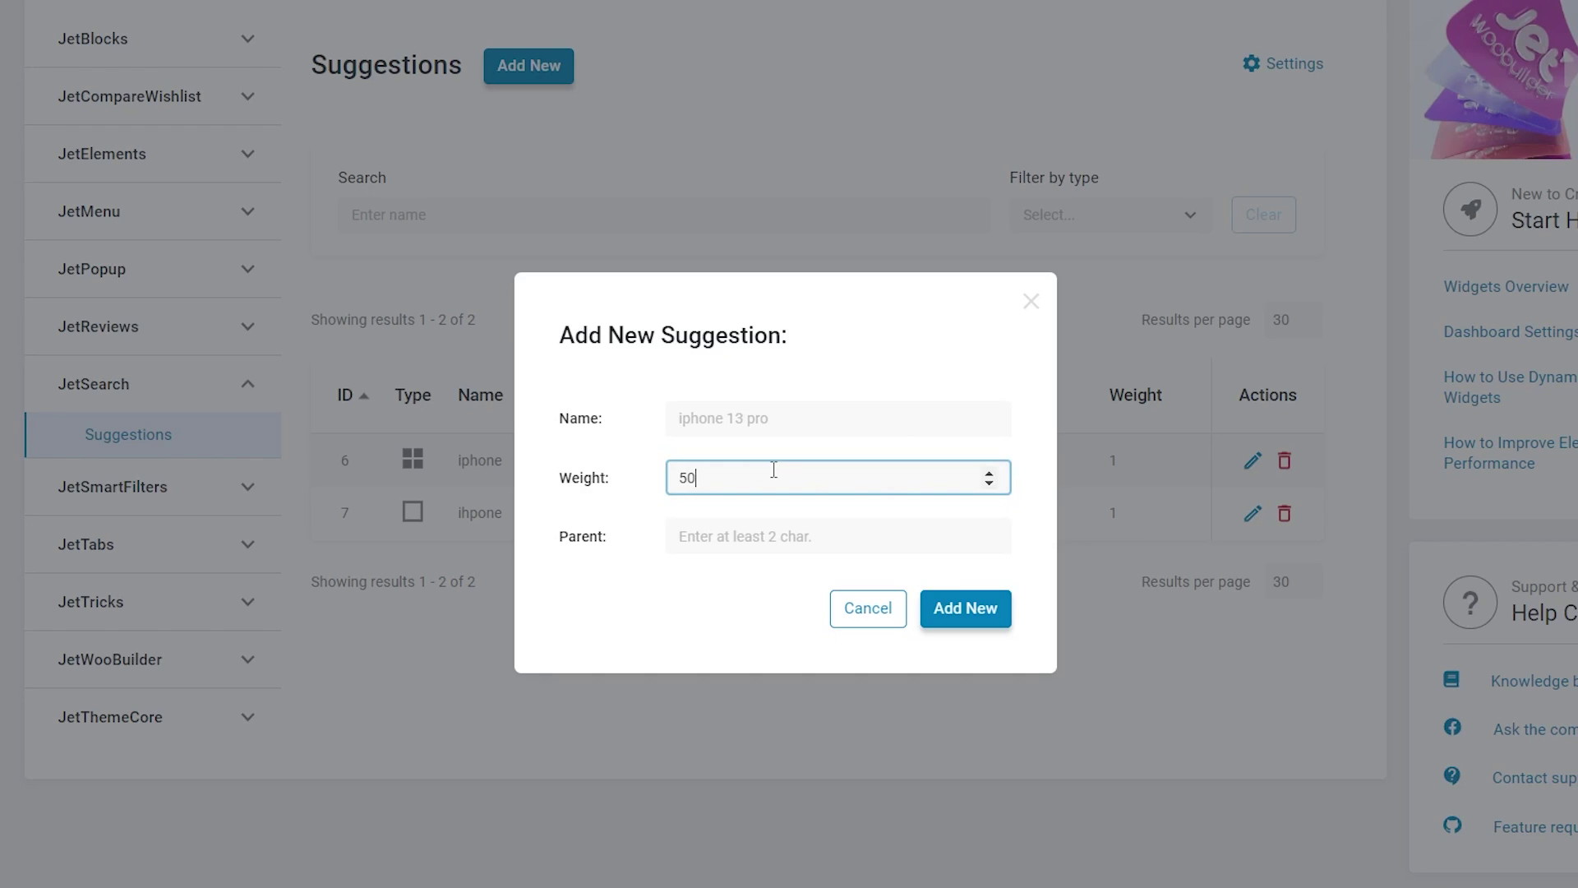
left_click(946, 618)
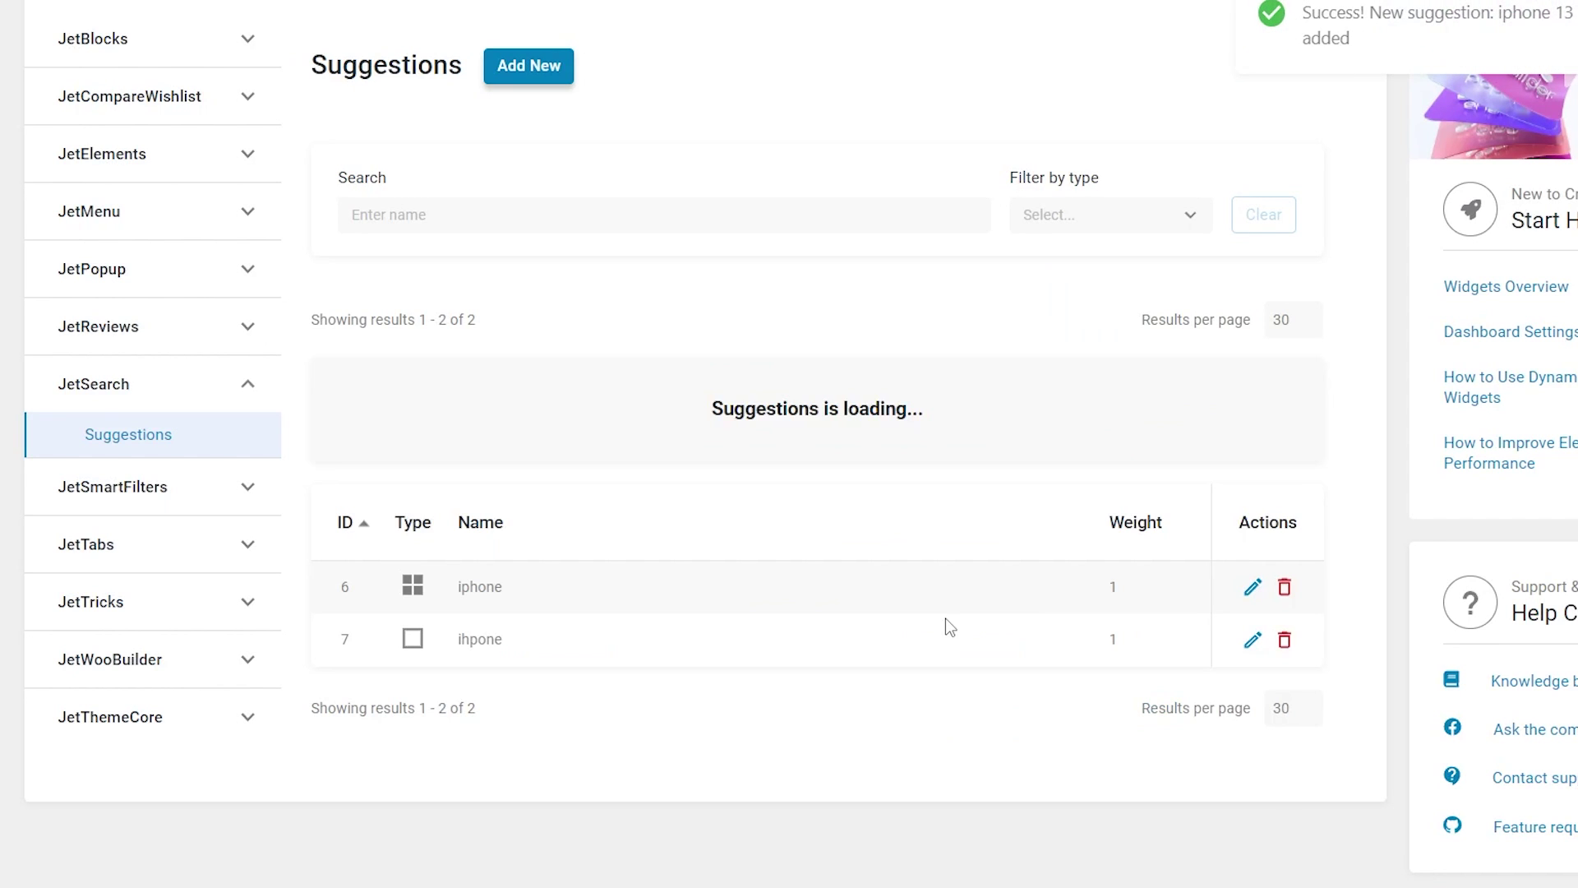
Add the suggestion iphone 14 pro max with weight 100.
left_click(528, 69)
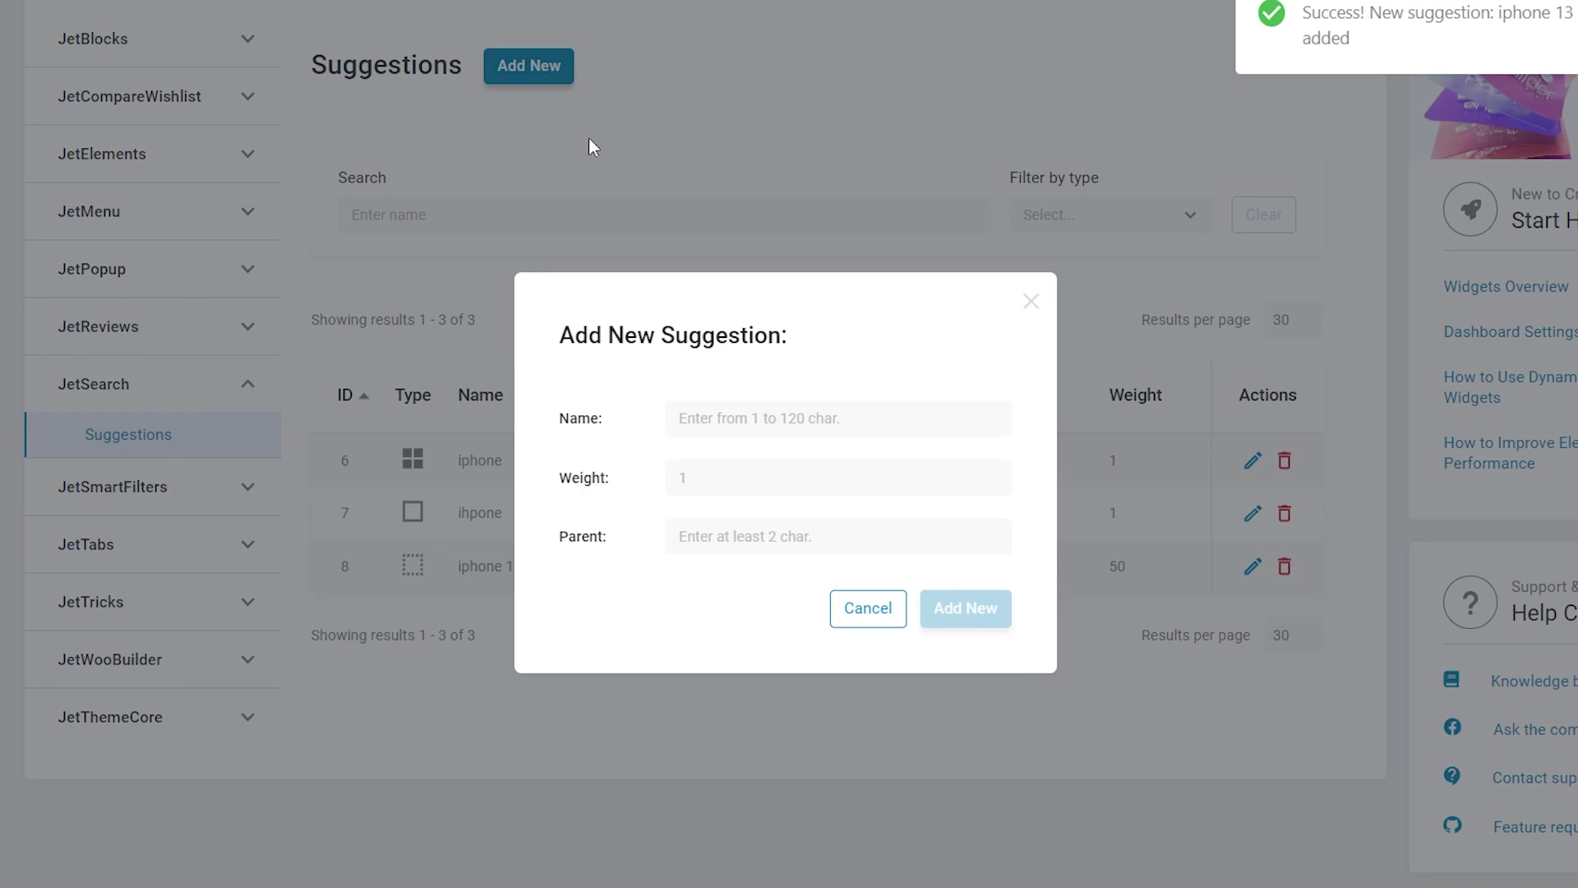
left_click(763, 416)
type("iphone")
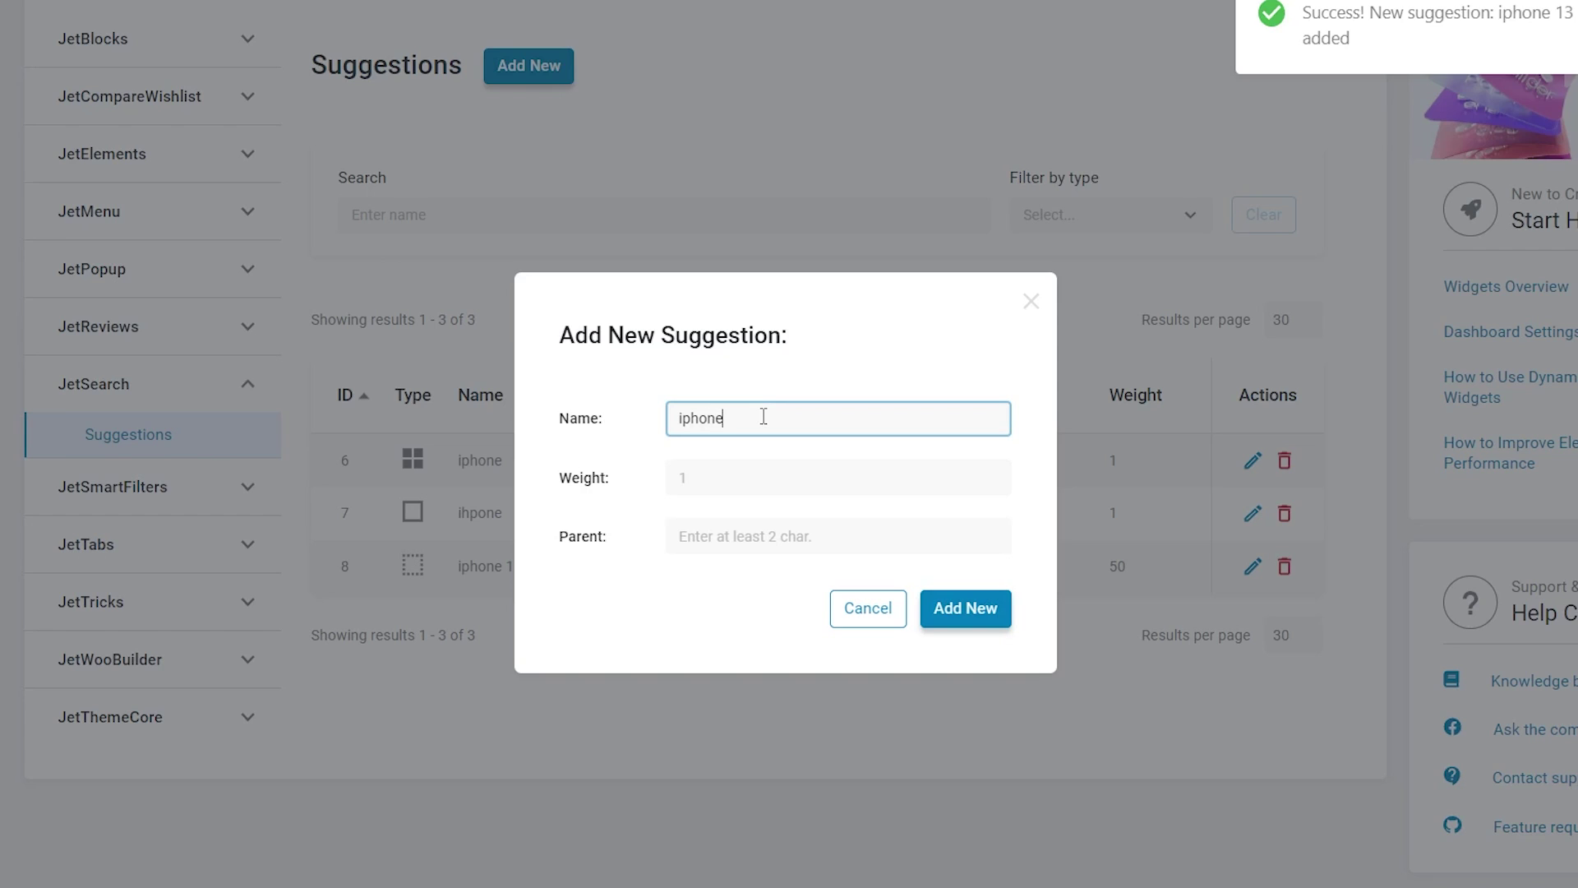
type(" 14 pro max")
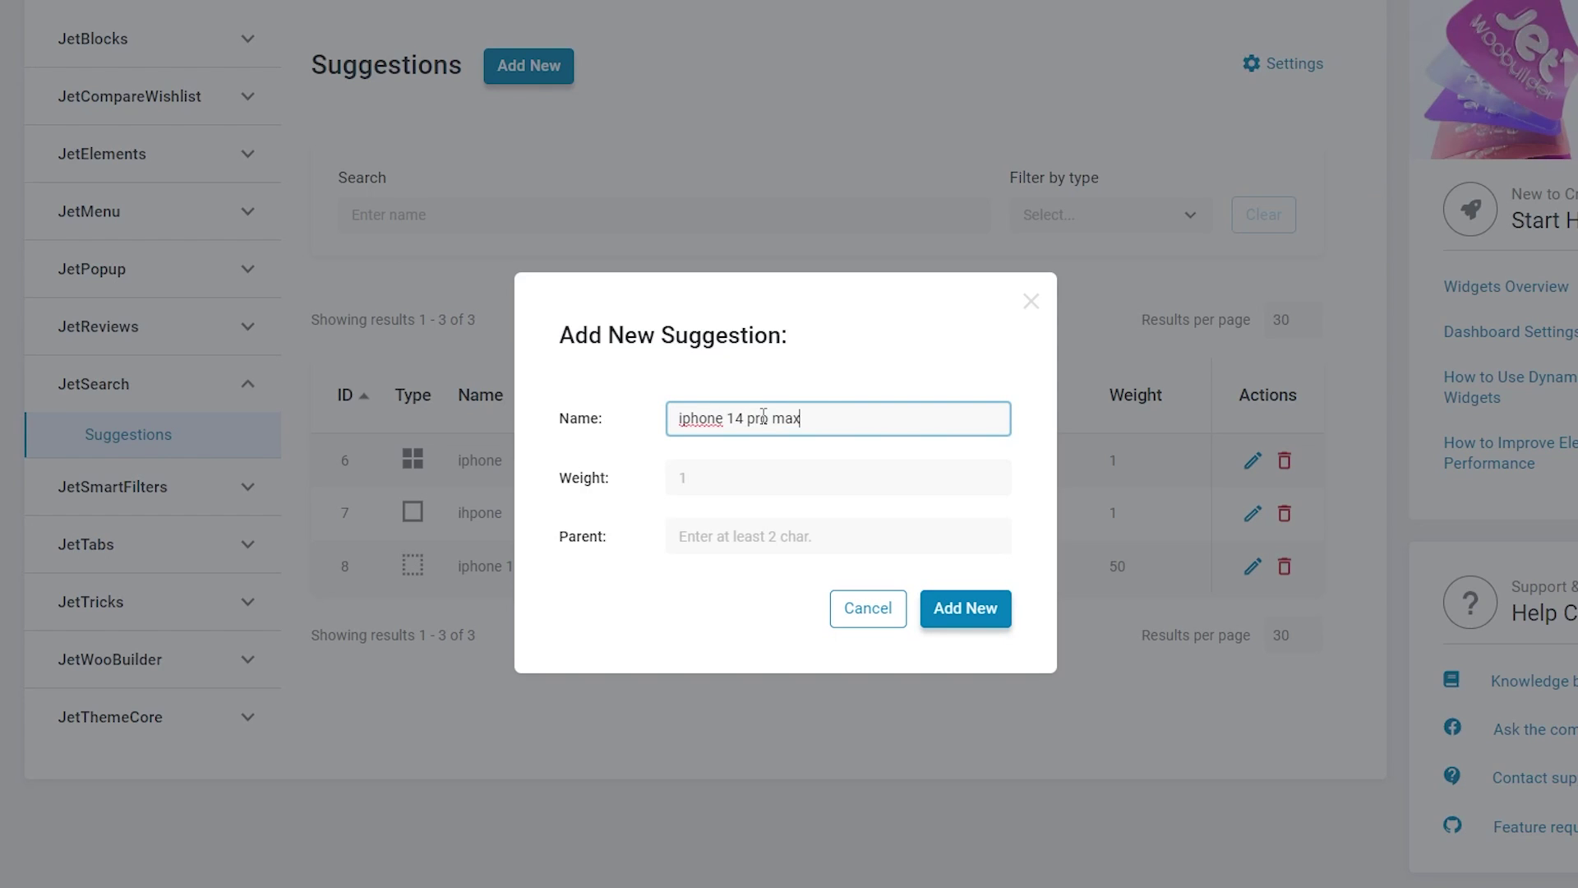
left_click(813, 470)
key("BackSpace")
type("100")
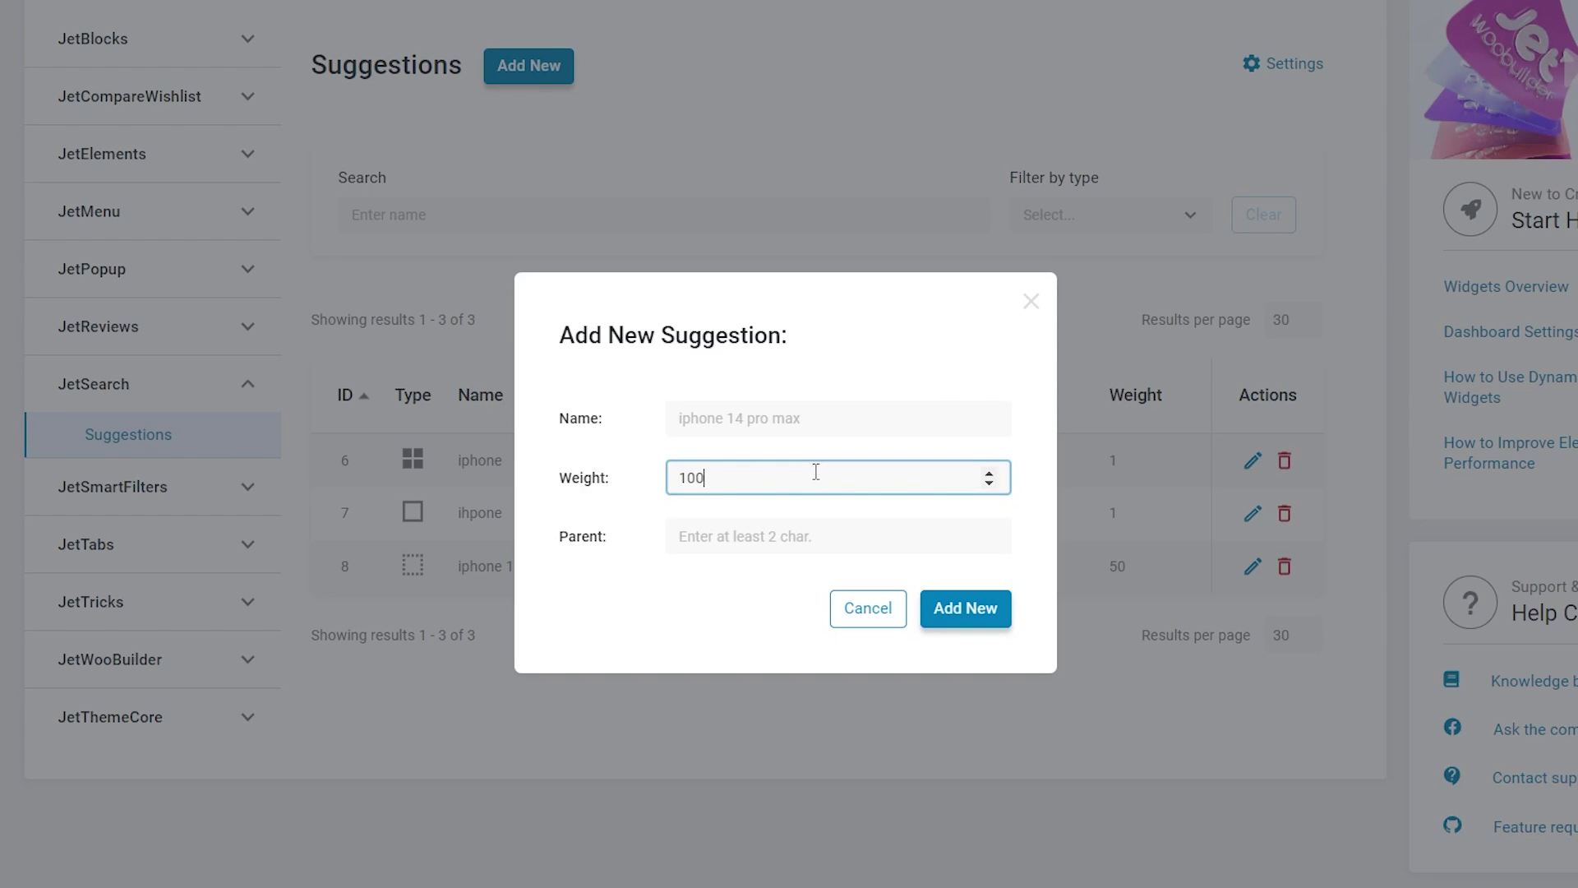
left_click(946, 612)
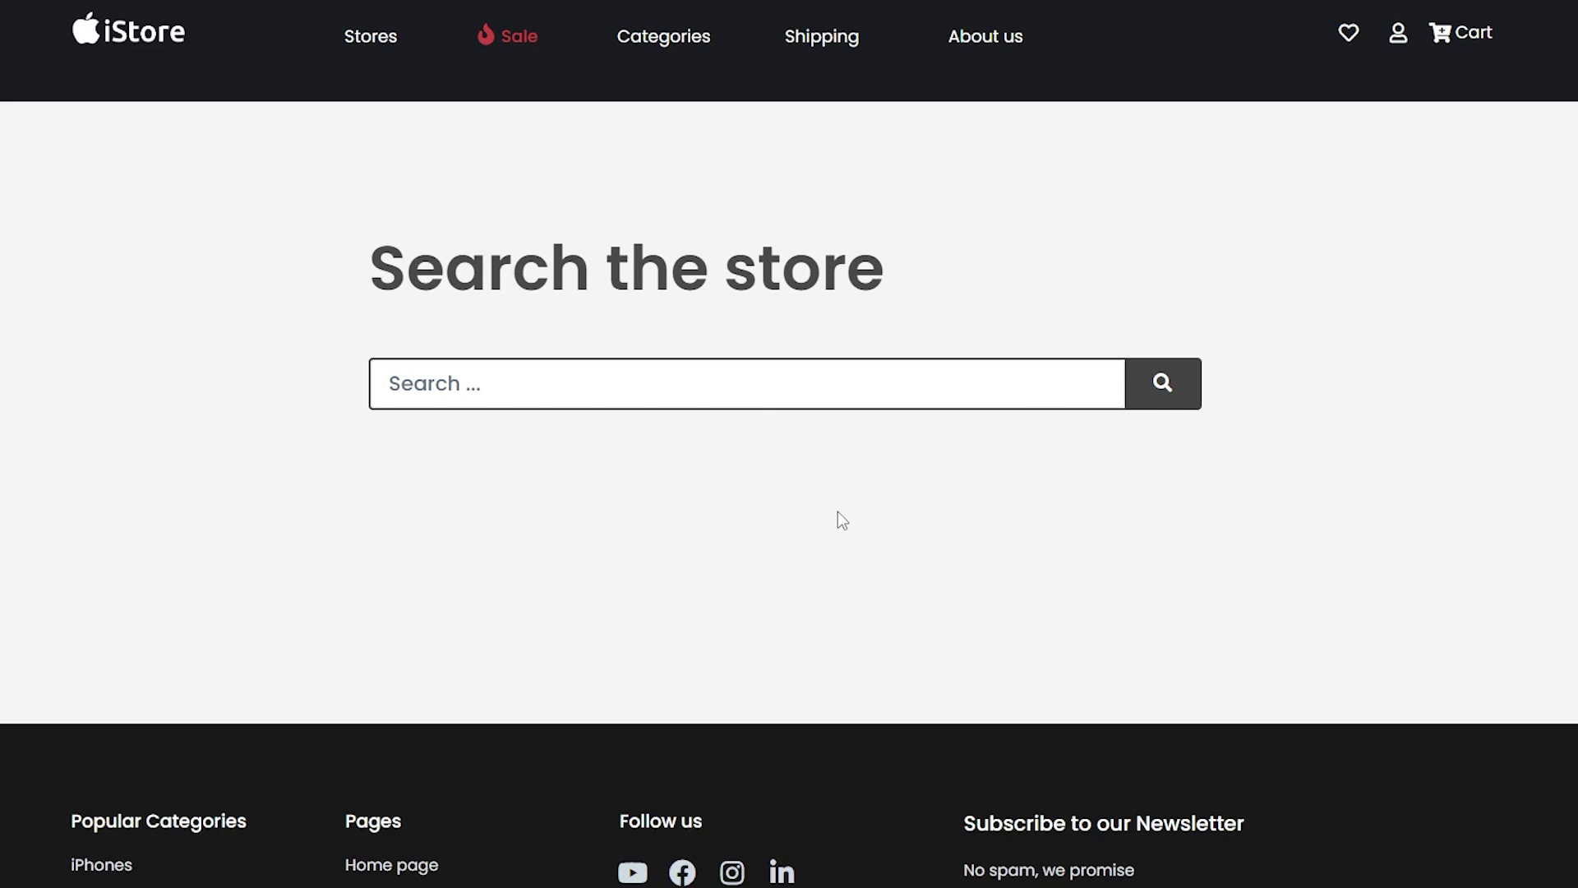
left_click(738, 383)
type("iphone")
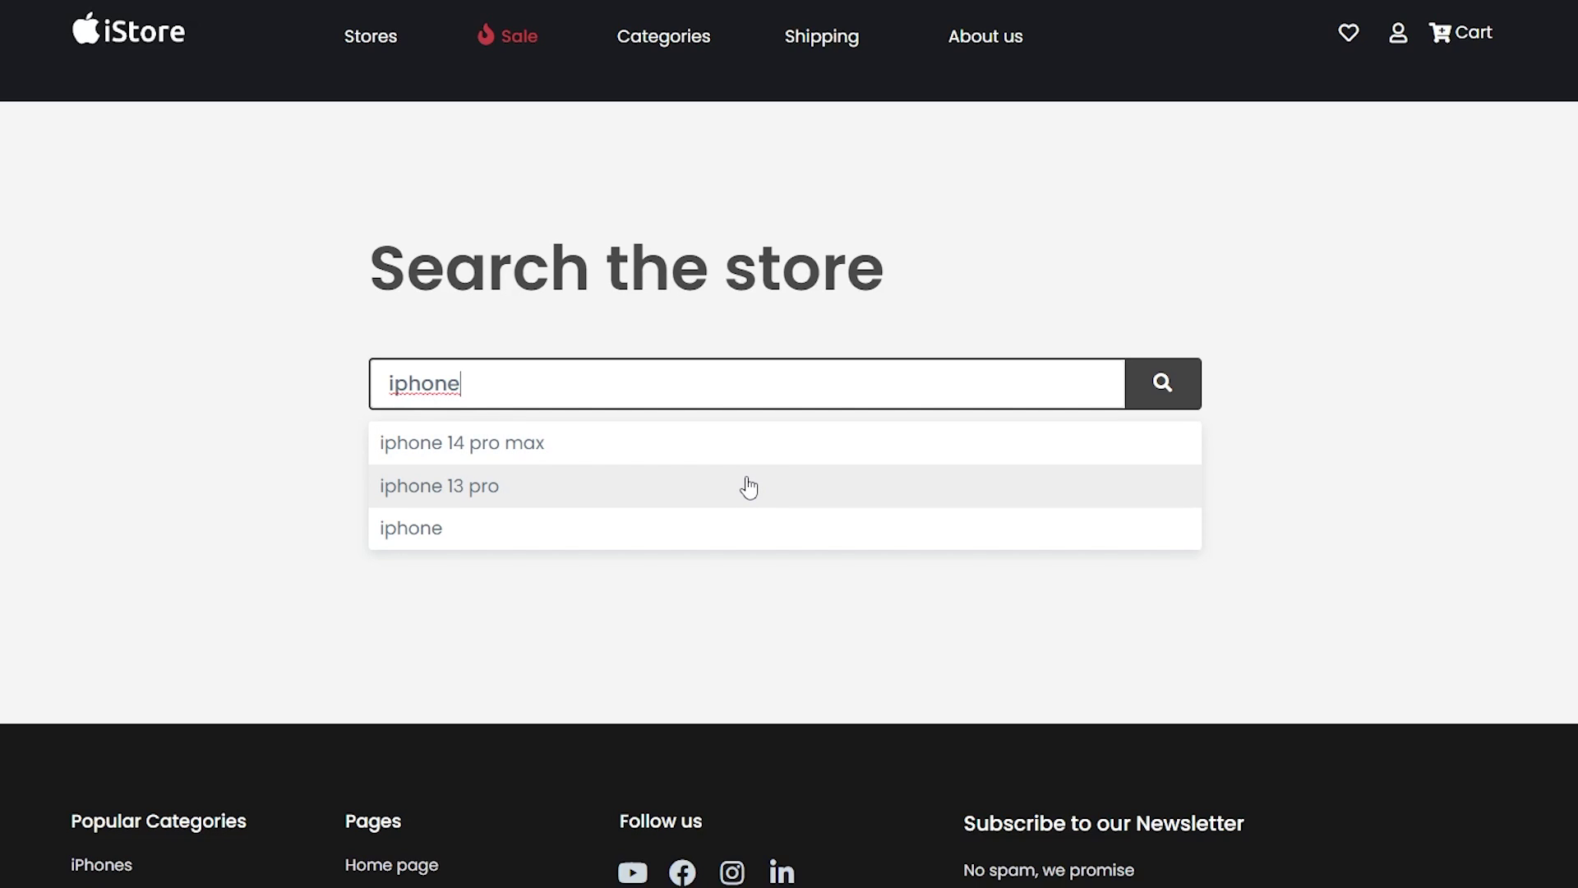
key("BackSpace")
key("BackSpace")
key("BackSpace")
key("BackSpace")
key("BackSpace")
key("BackSpace")
key("ctrl+Tab")
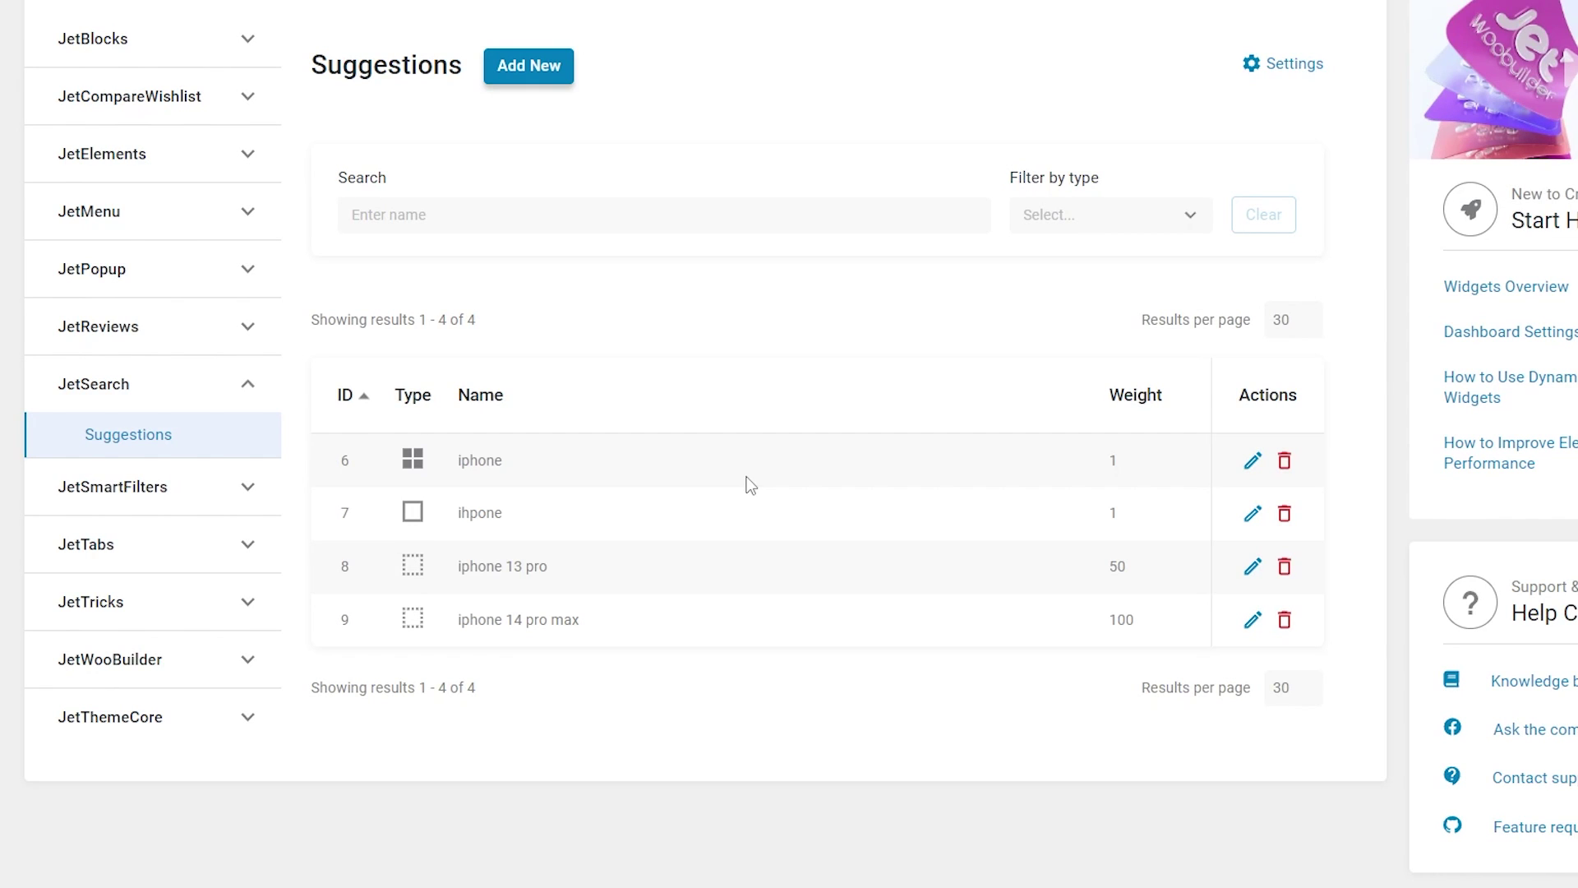
Set iphone 14 pro max as the parent of iphone 13 pro, then search iphone 13 in the store.
left_click(1252, 566)
left_click(929, 542)
type("i")
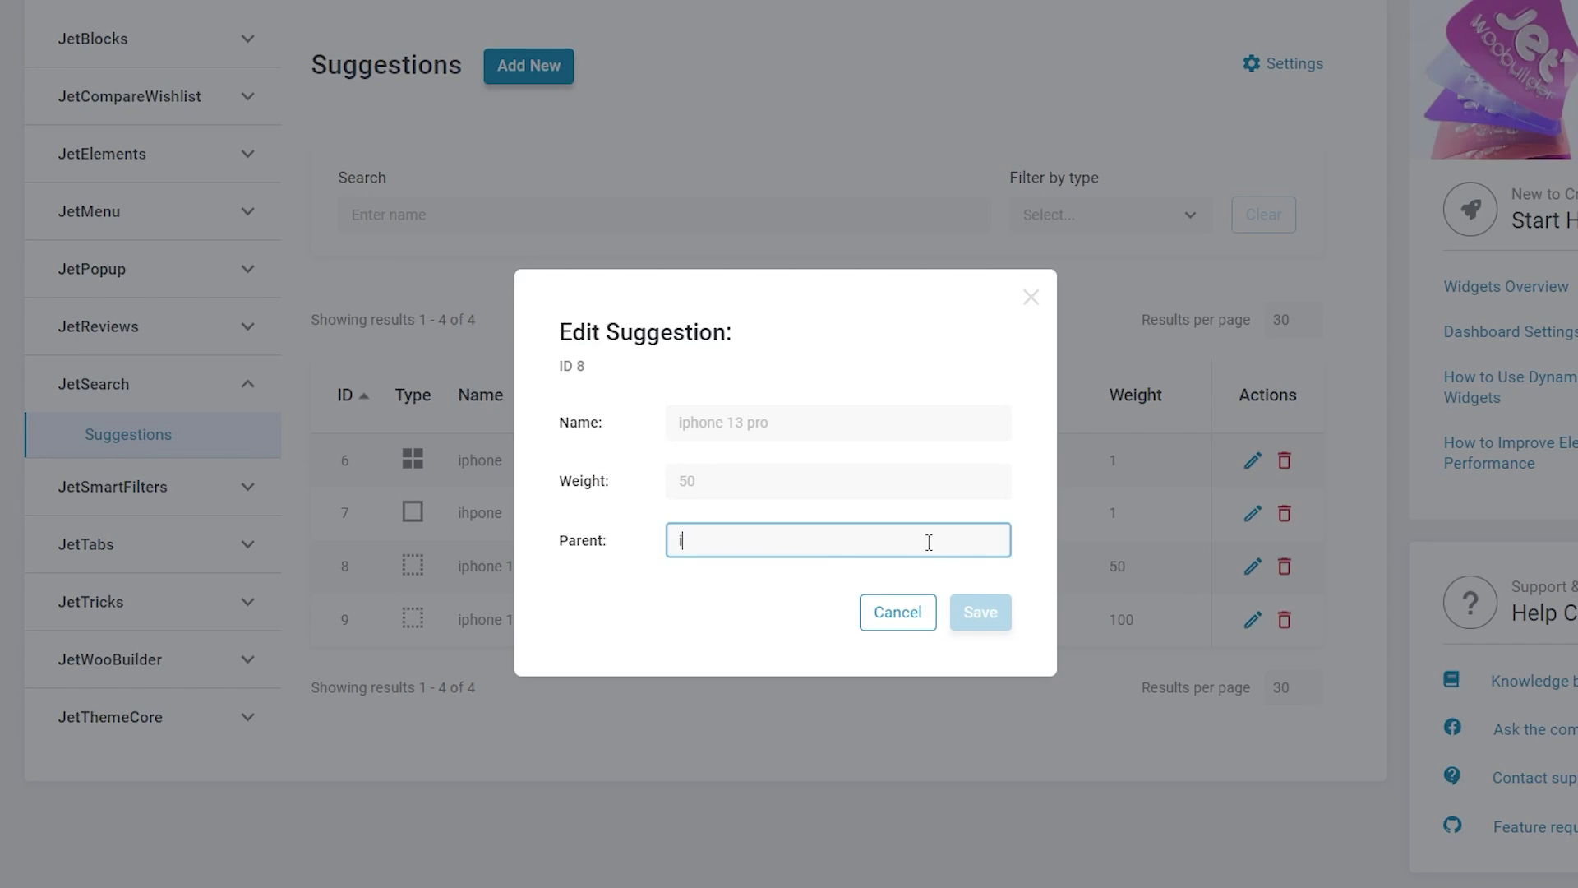
type("phone")
left_click(852, 609)
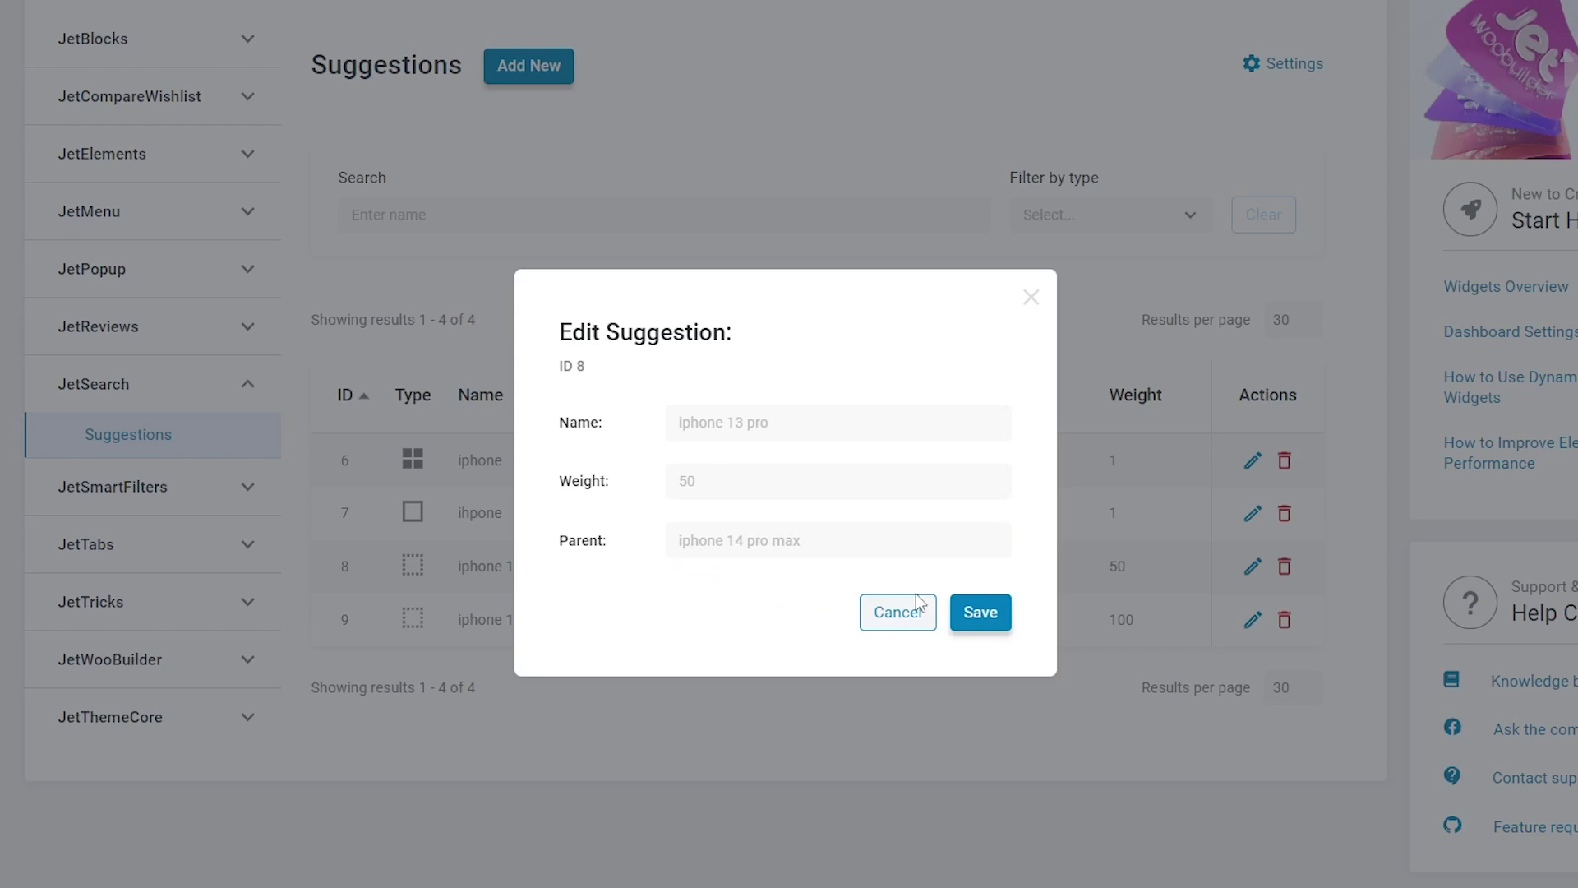
left_click(980, 612)
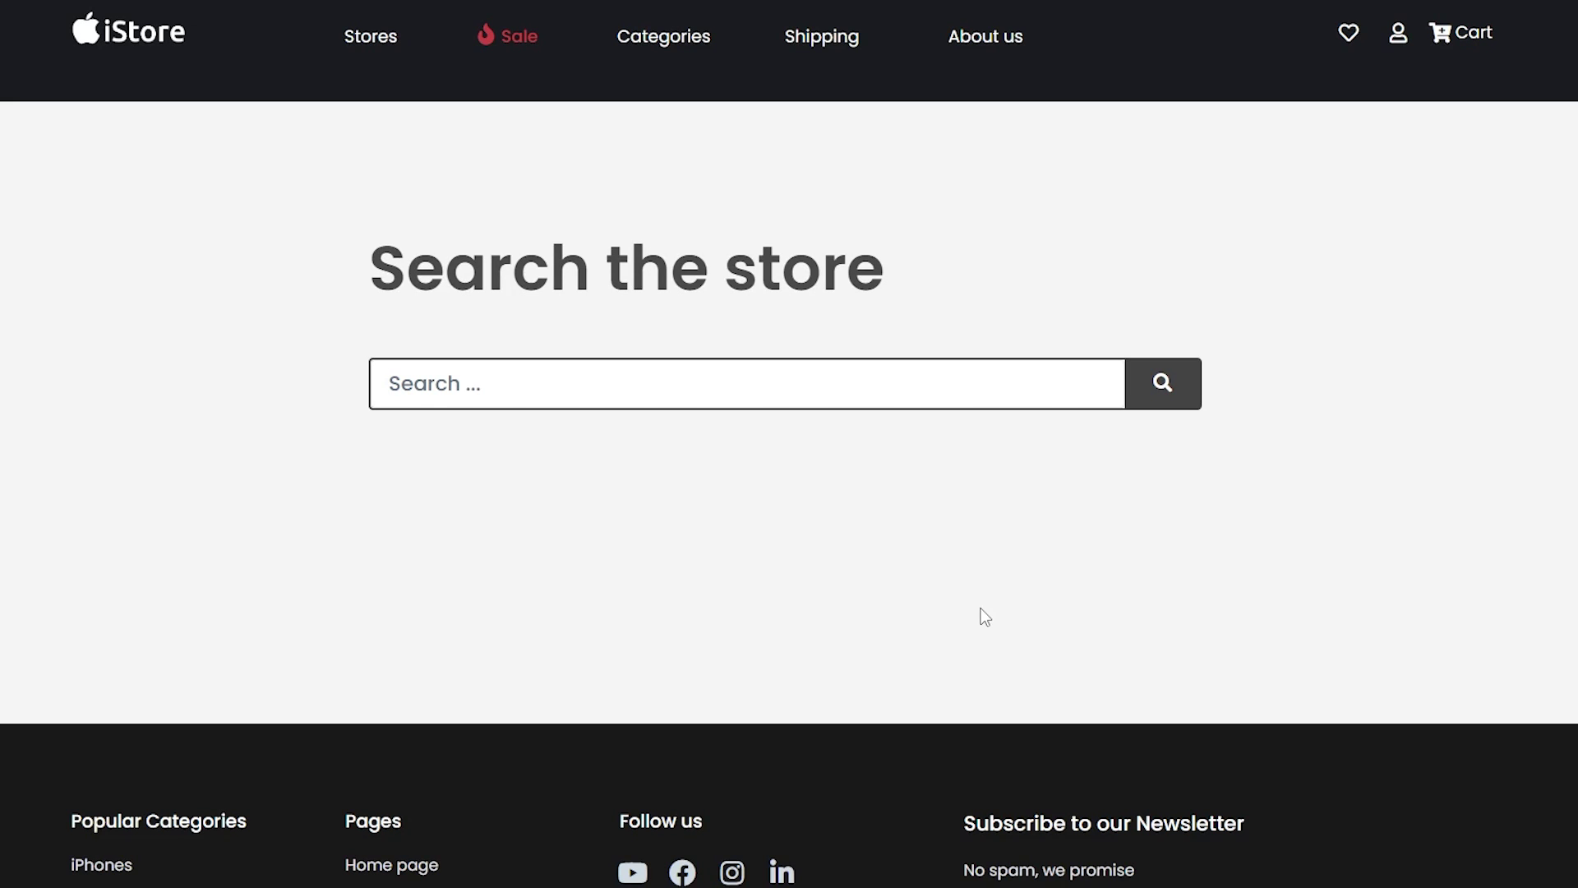
type("iphone 13")
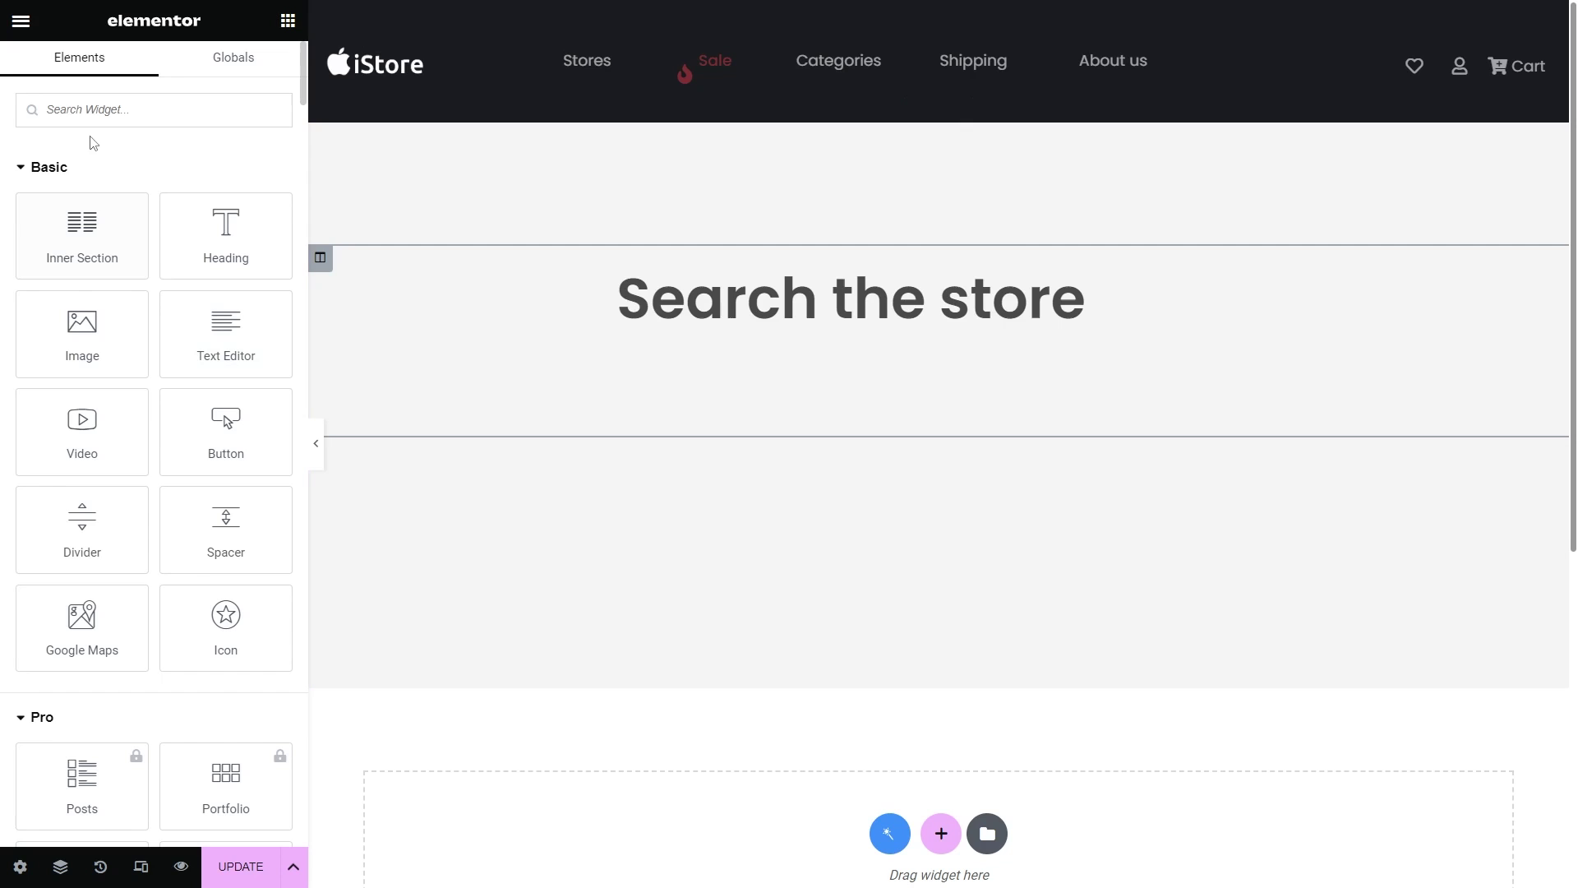
Find the Search Suggestions widget and drop it below the Search the store heading.
left_click(85, 110)
type("suggestion")
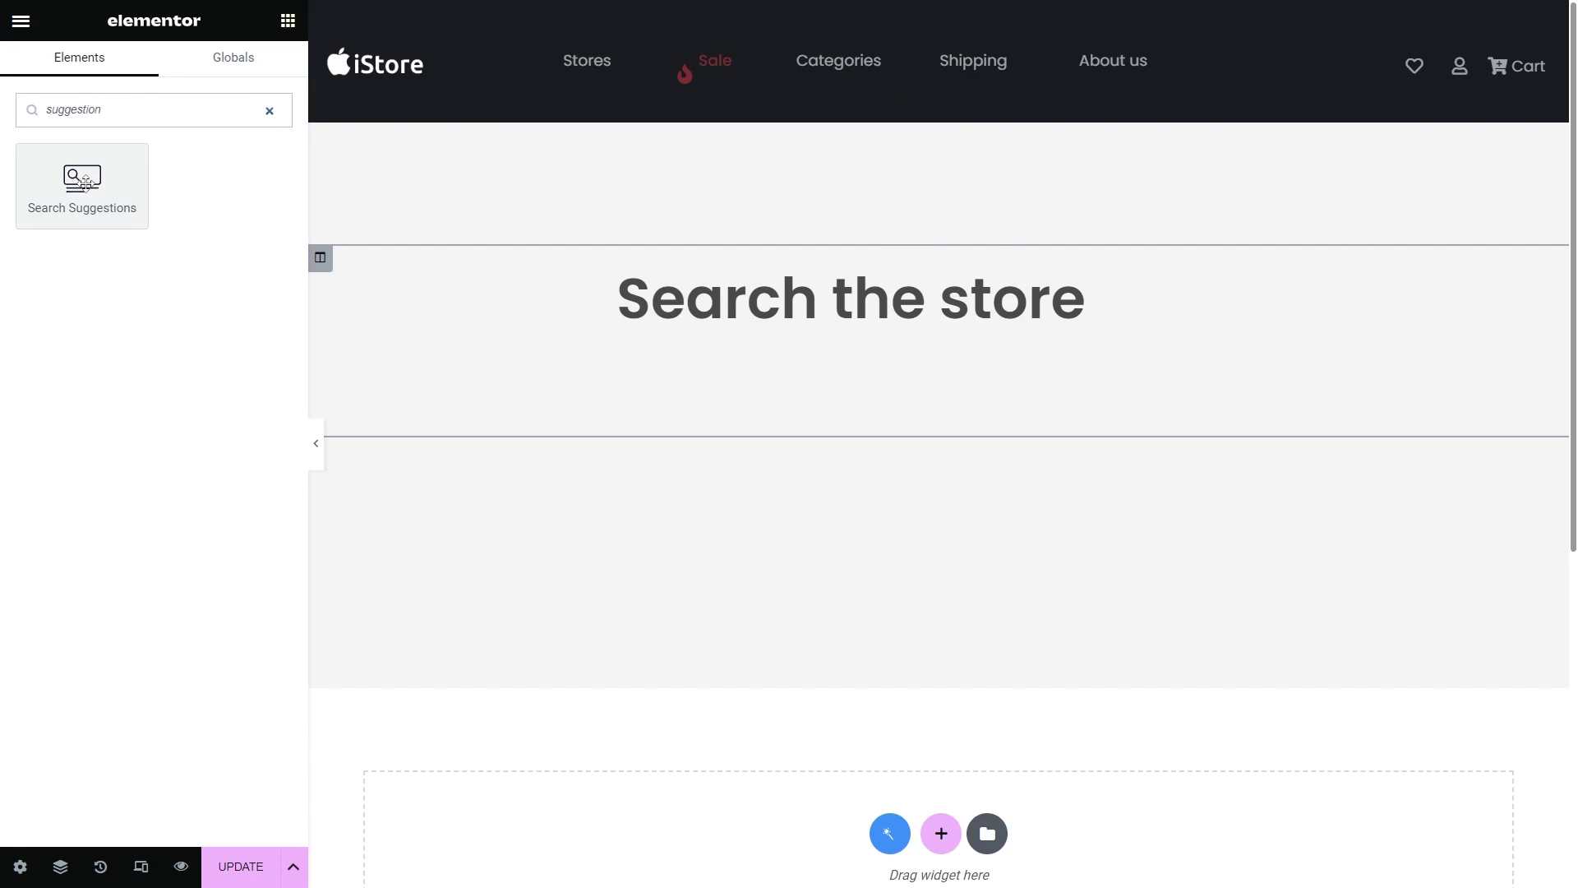
left_click_drag(83, 186, 888, 342)
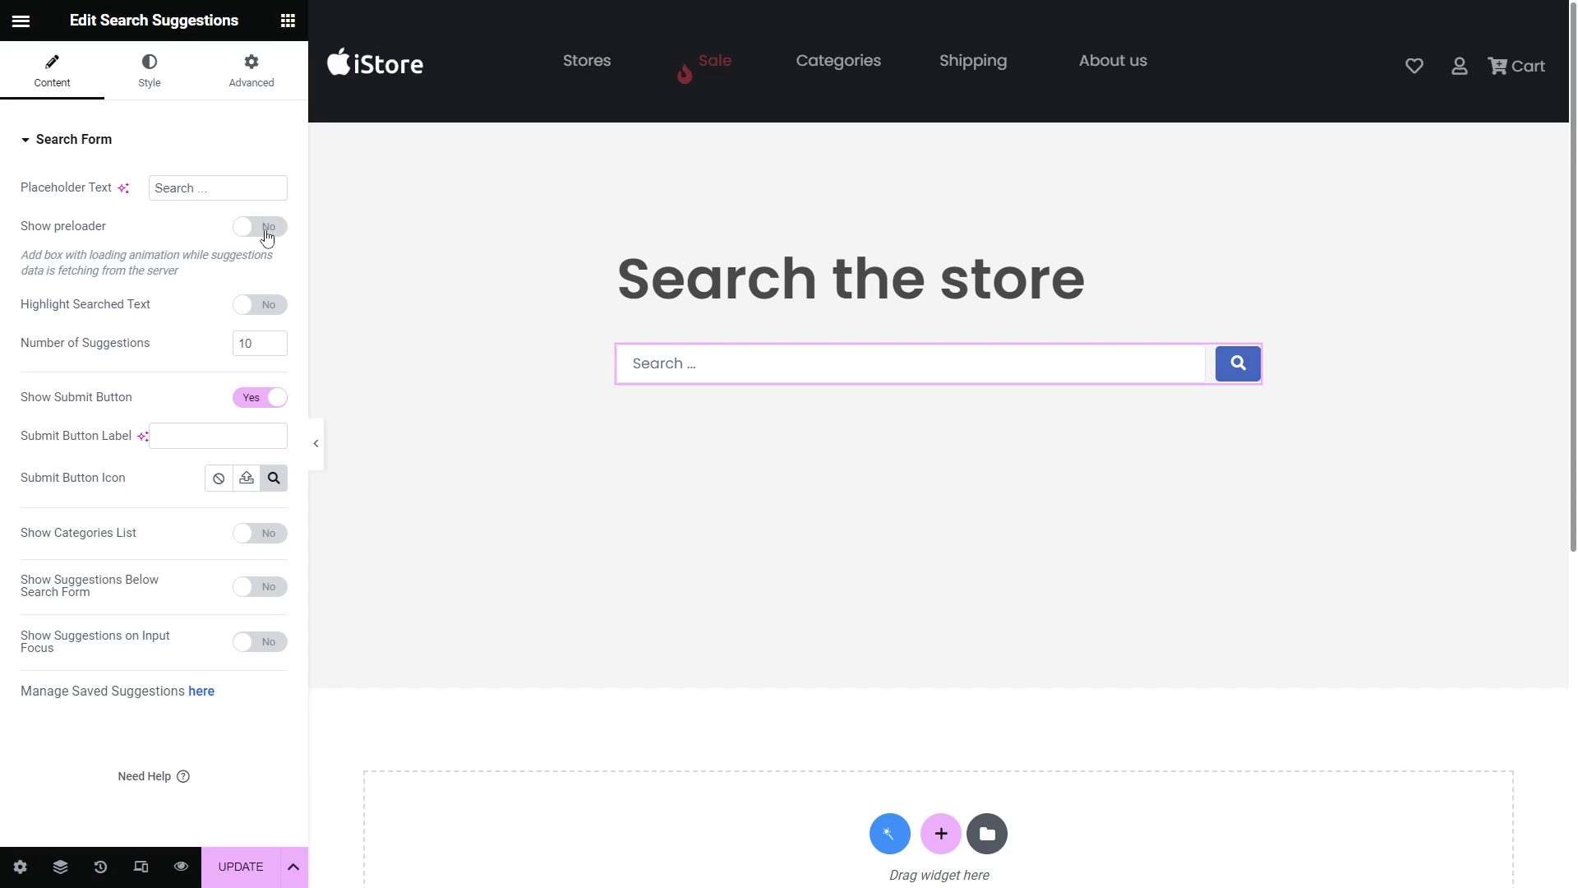
left_click(261, 226)
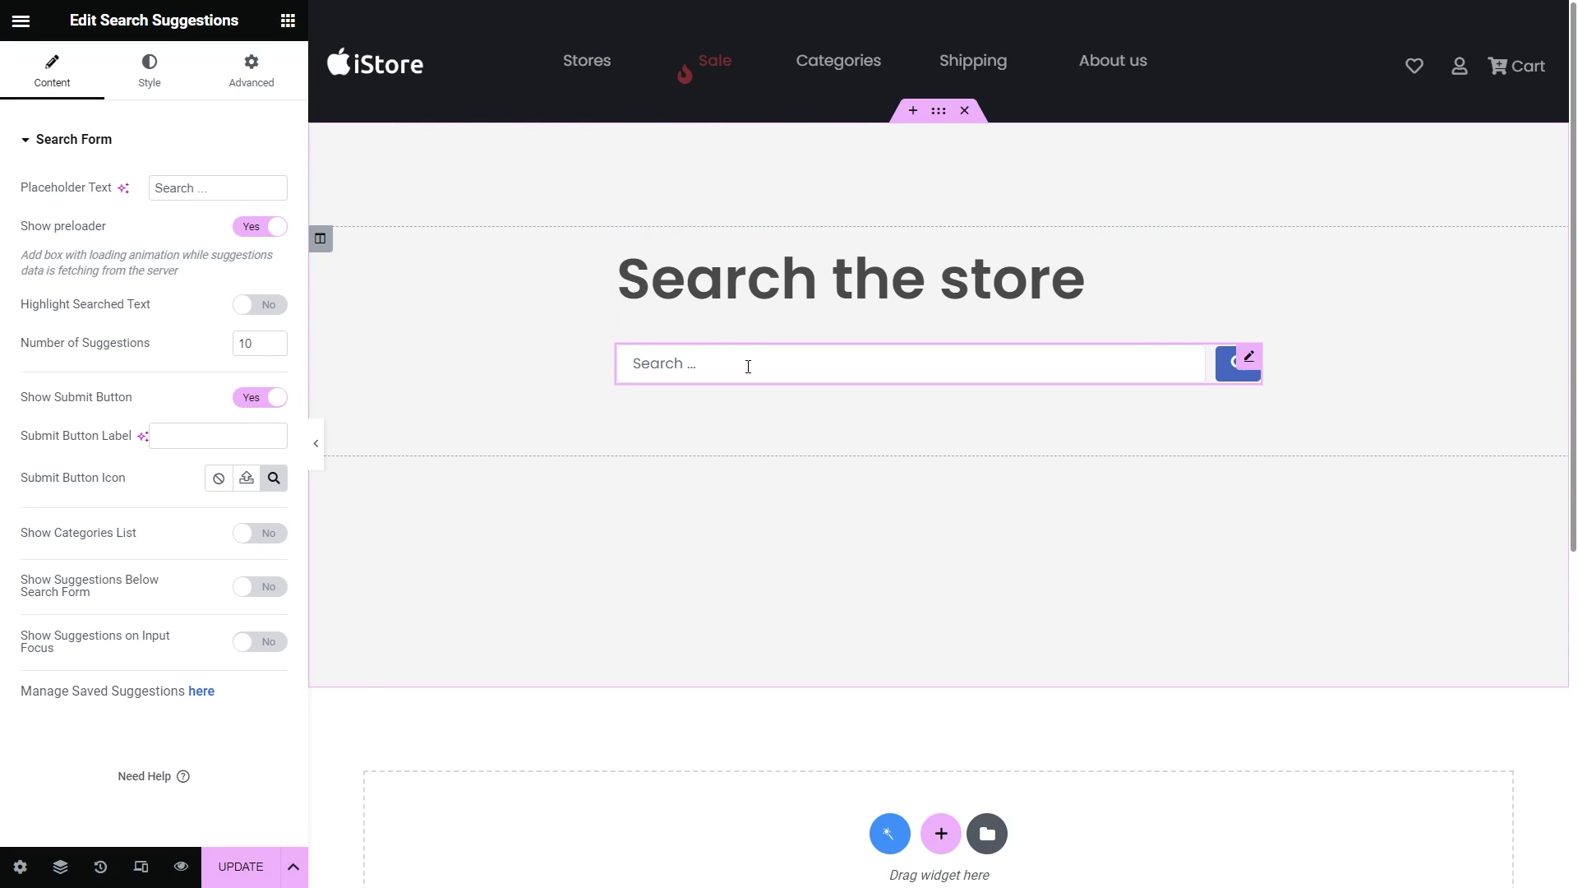
type("iphon")
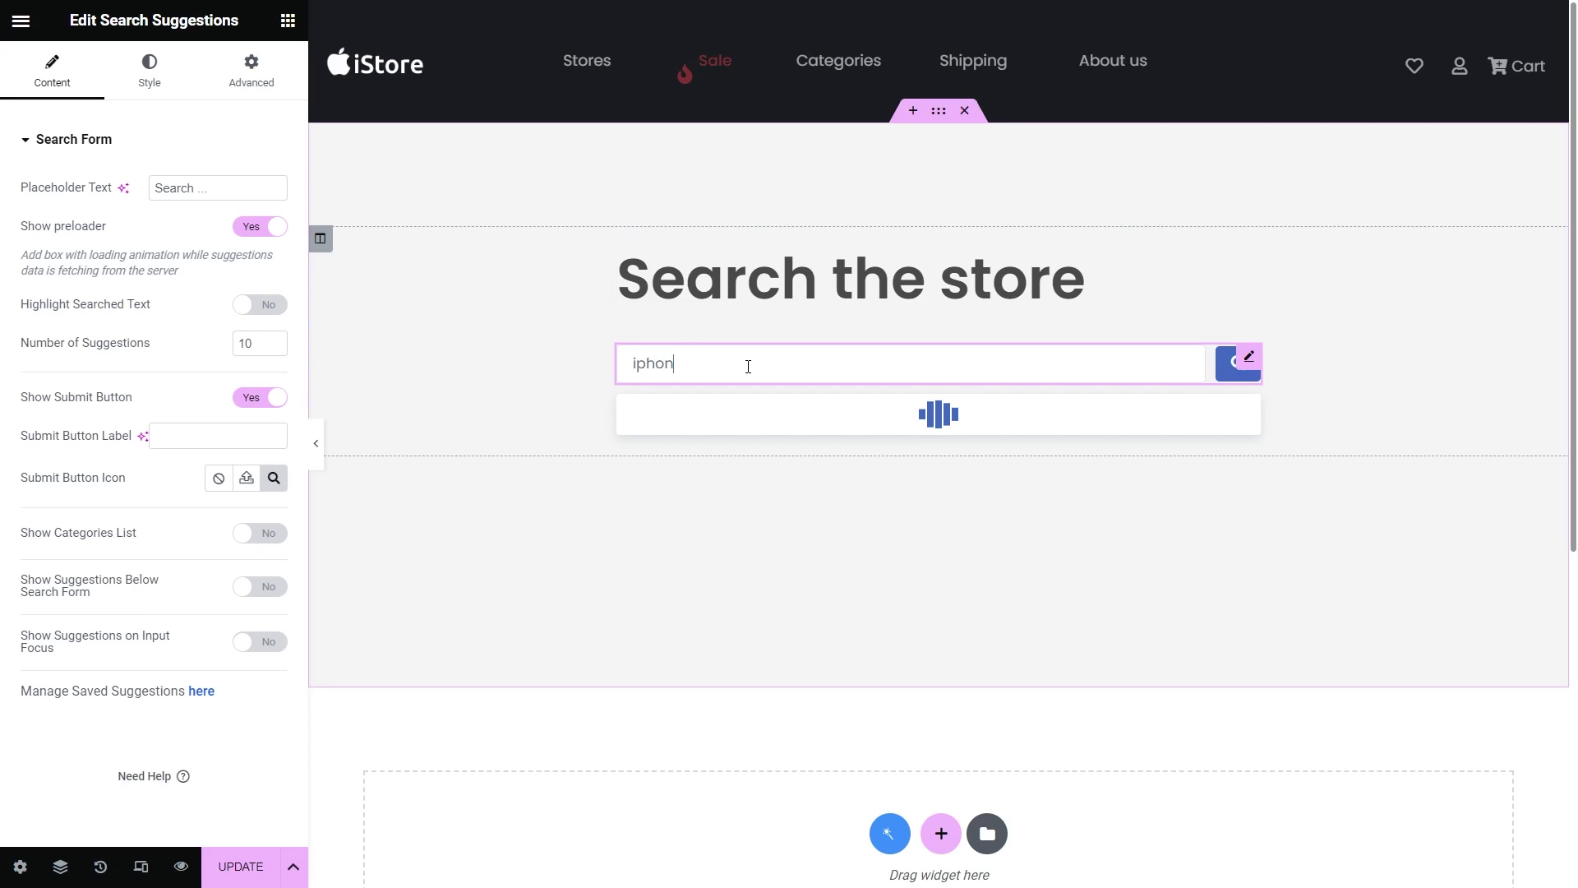
type("e")
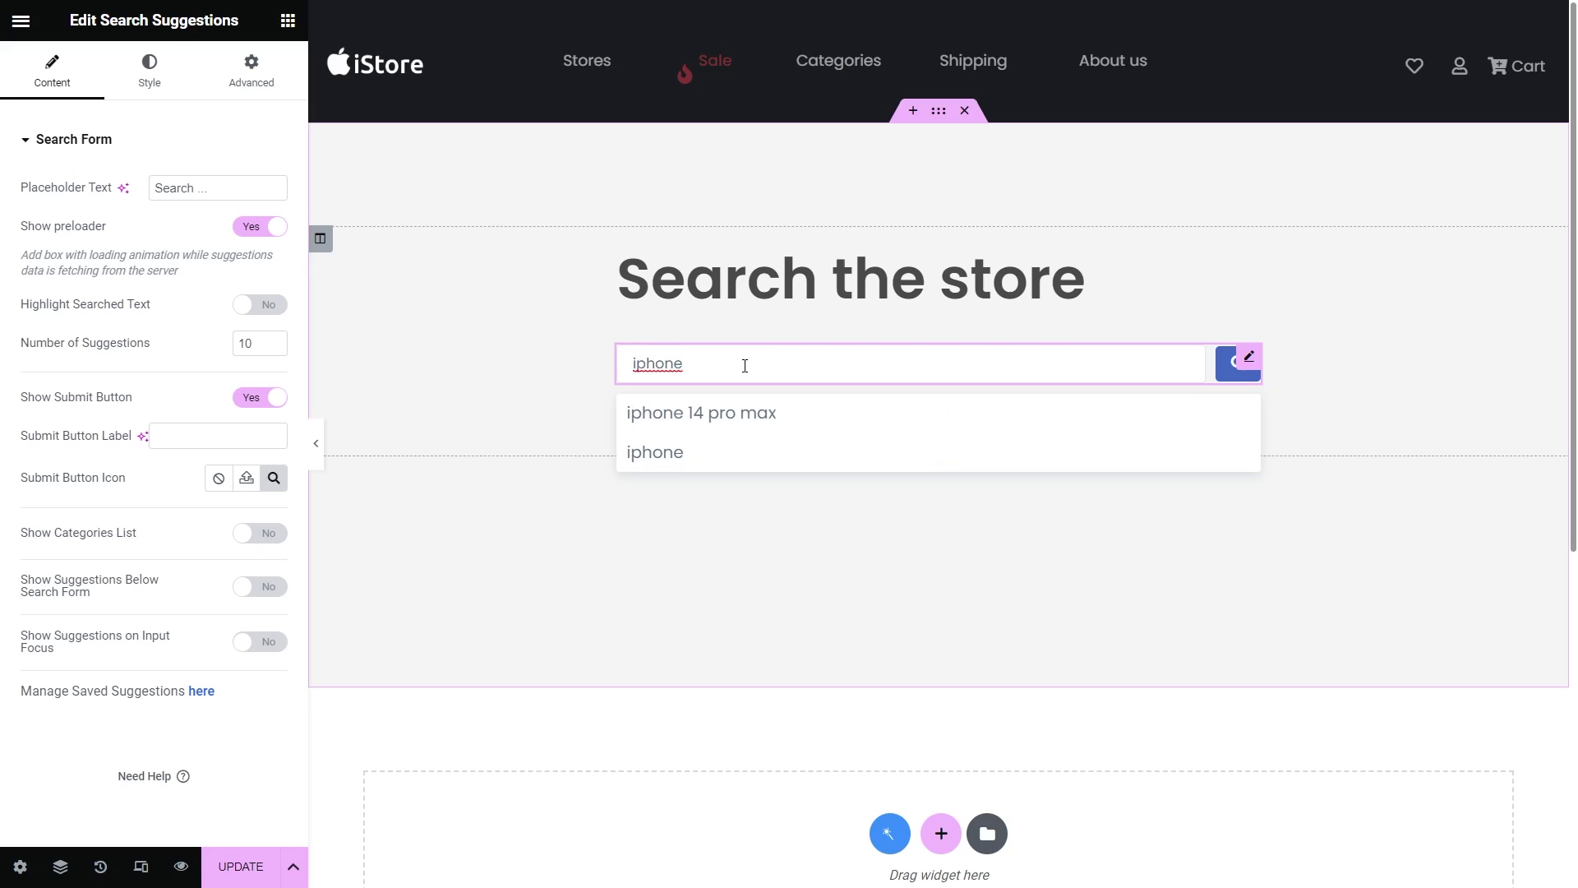
left_click_drag(748, 367, 628, 365)
key("BackSpace")
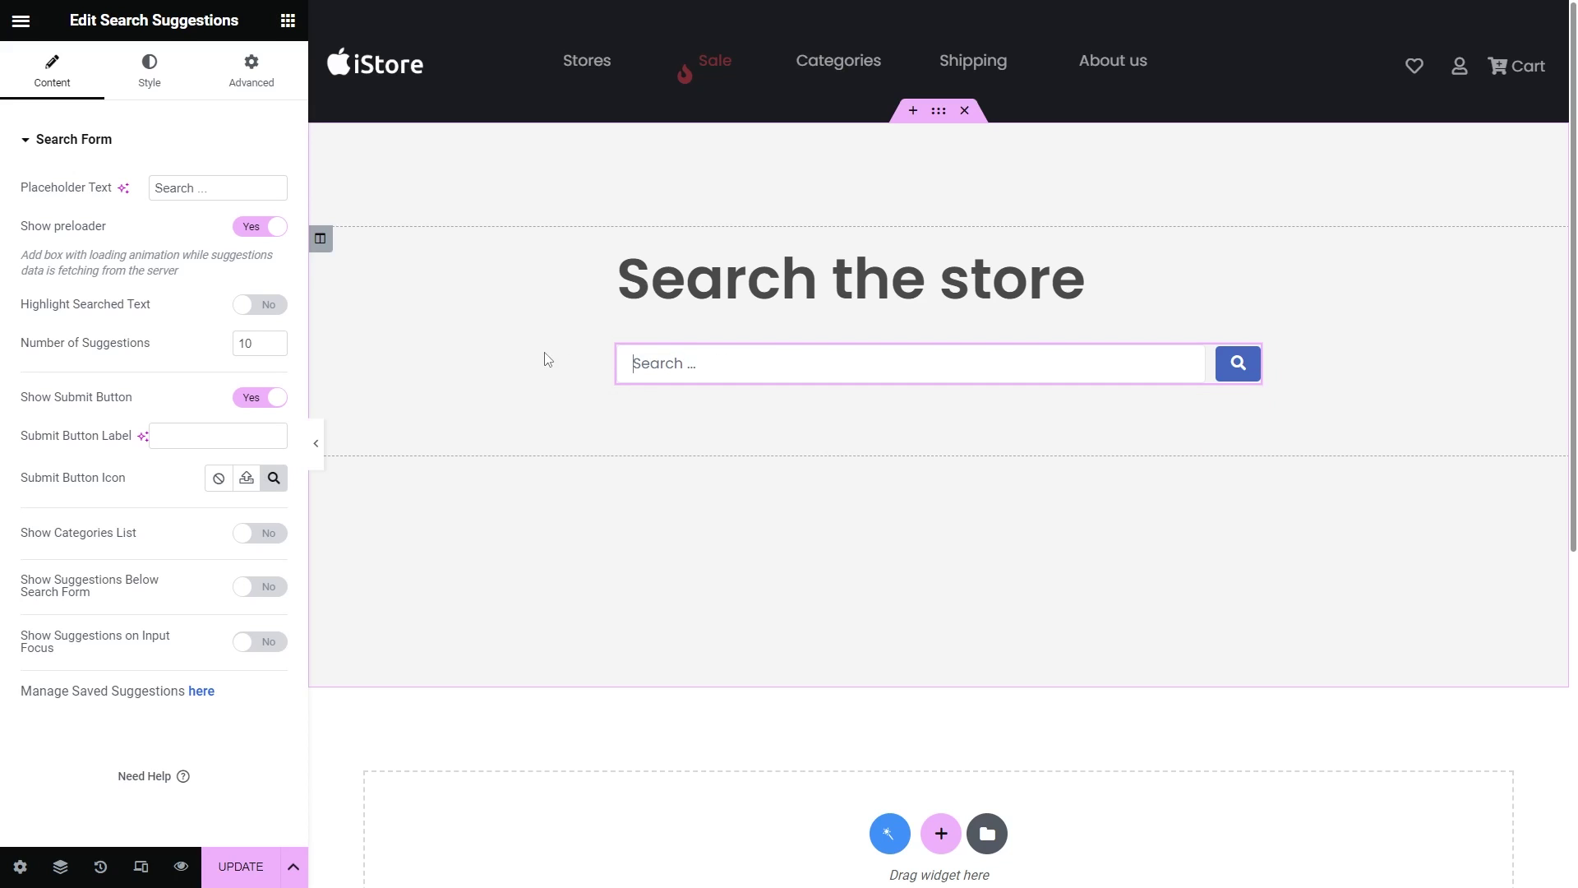
left_click(258, 233)
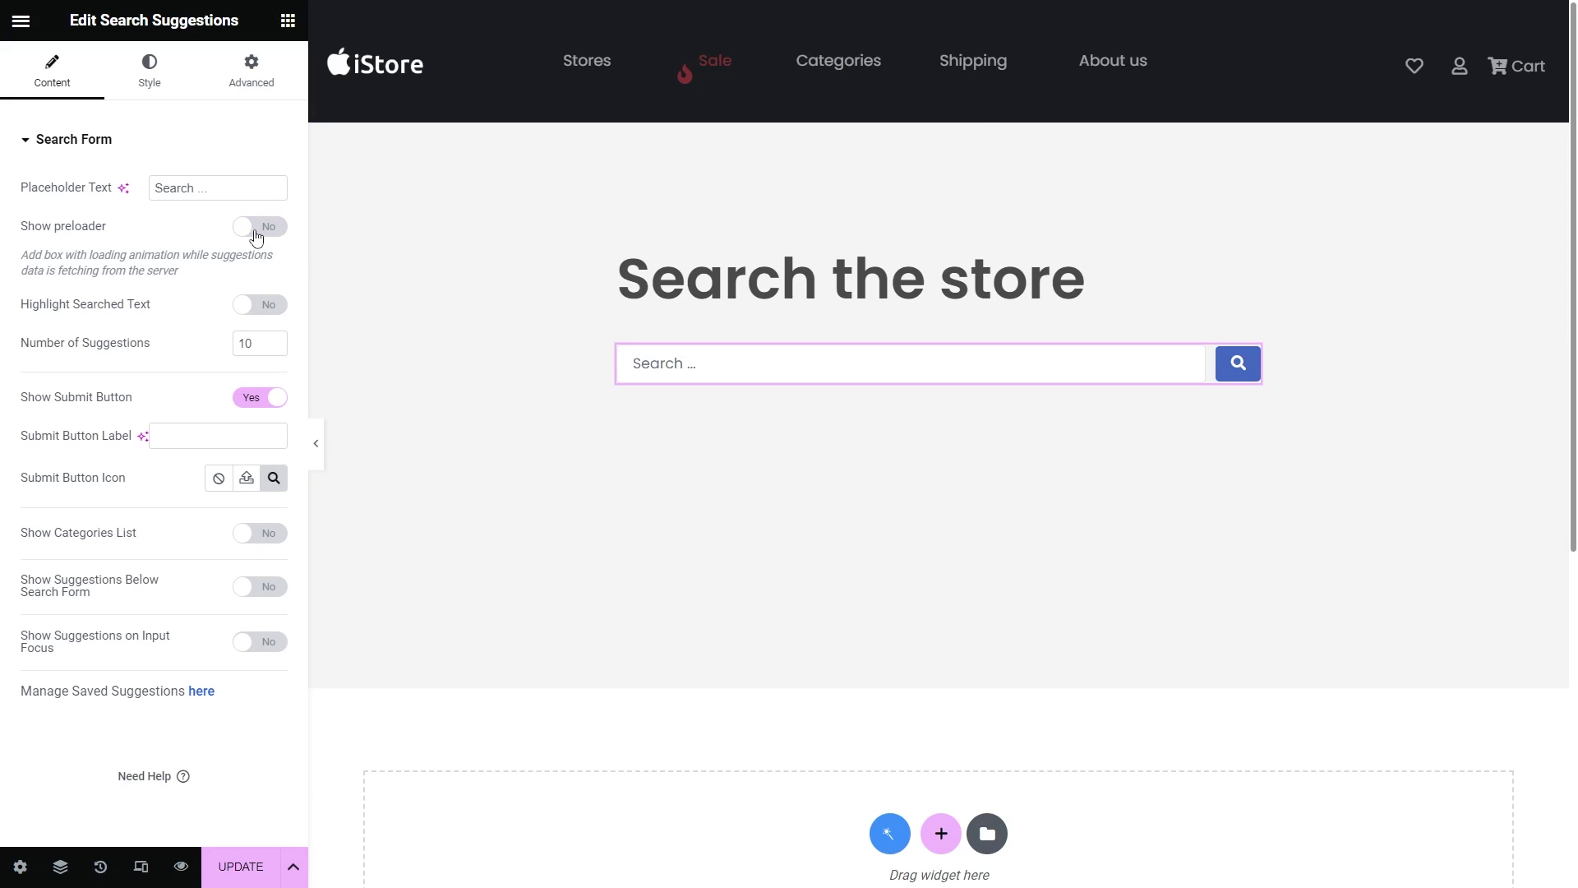
left_click(658, 363)
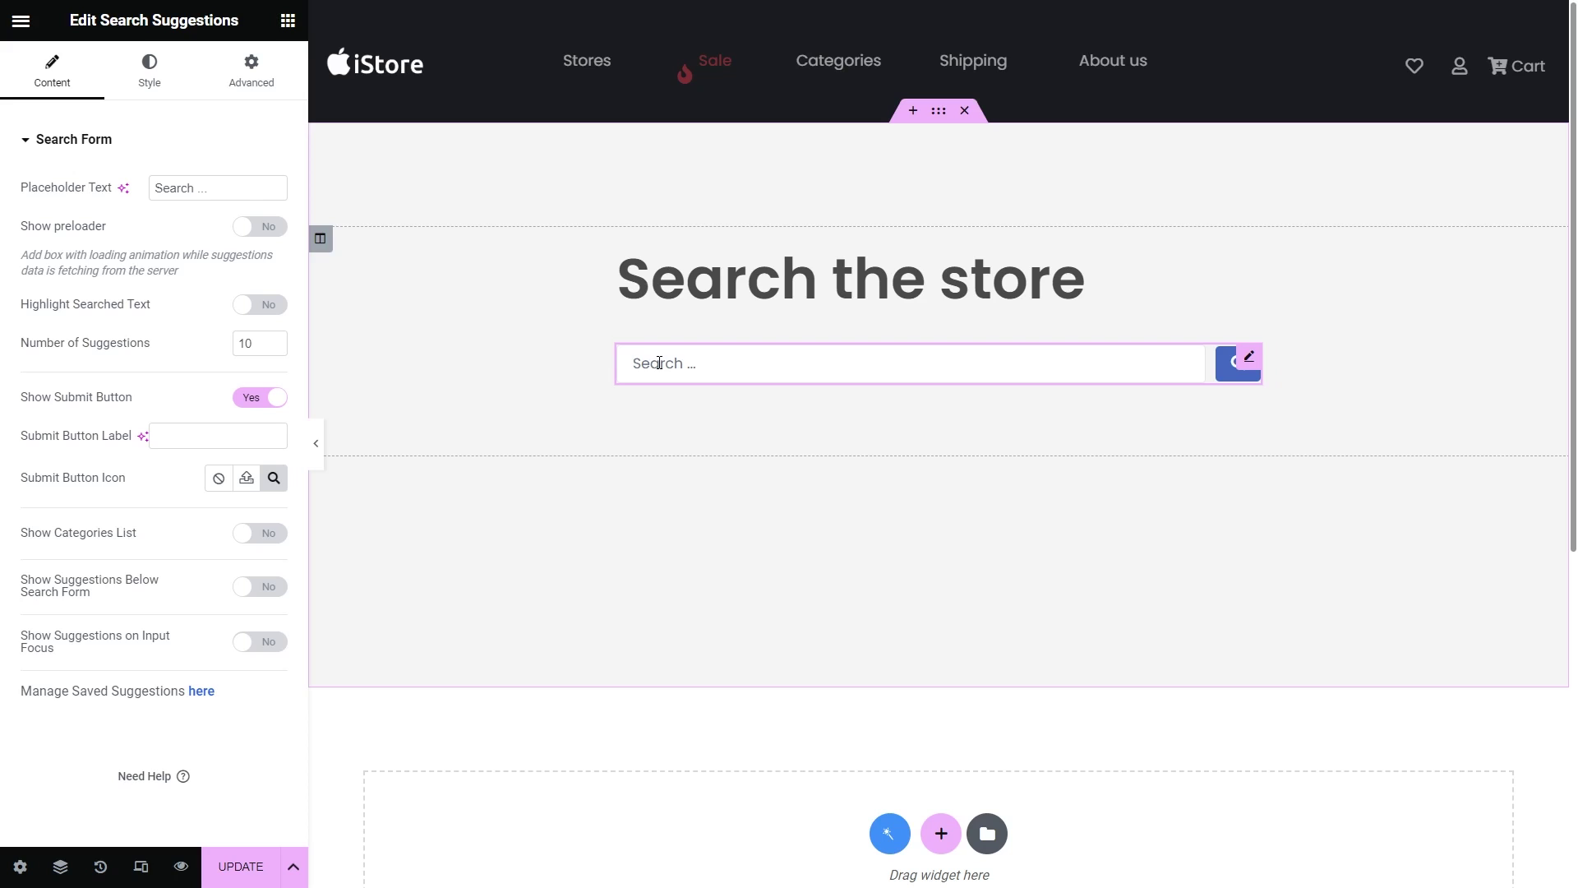
type("iphone")
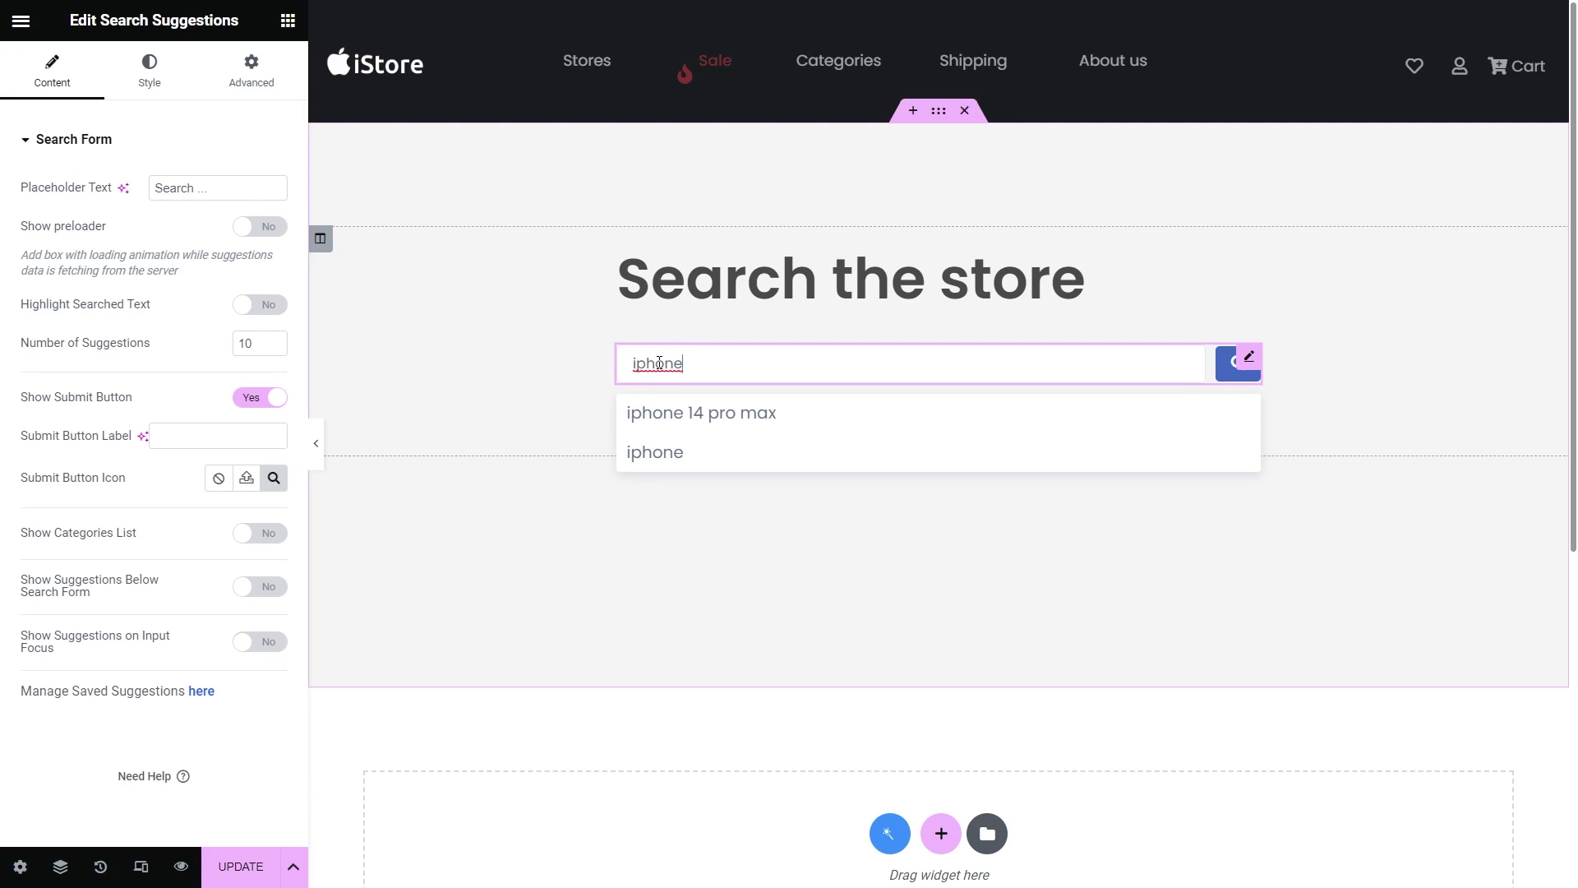
key("BackSpace")
key("BackSpace")
key("BackSpace")
key("BackSpace")
key("BackSpace")
key("BackSpace")
left_click(565, 484)
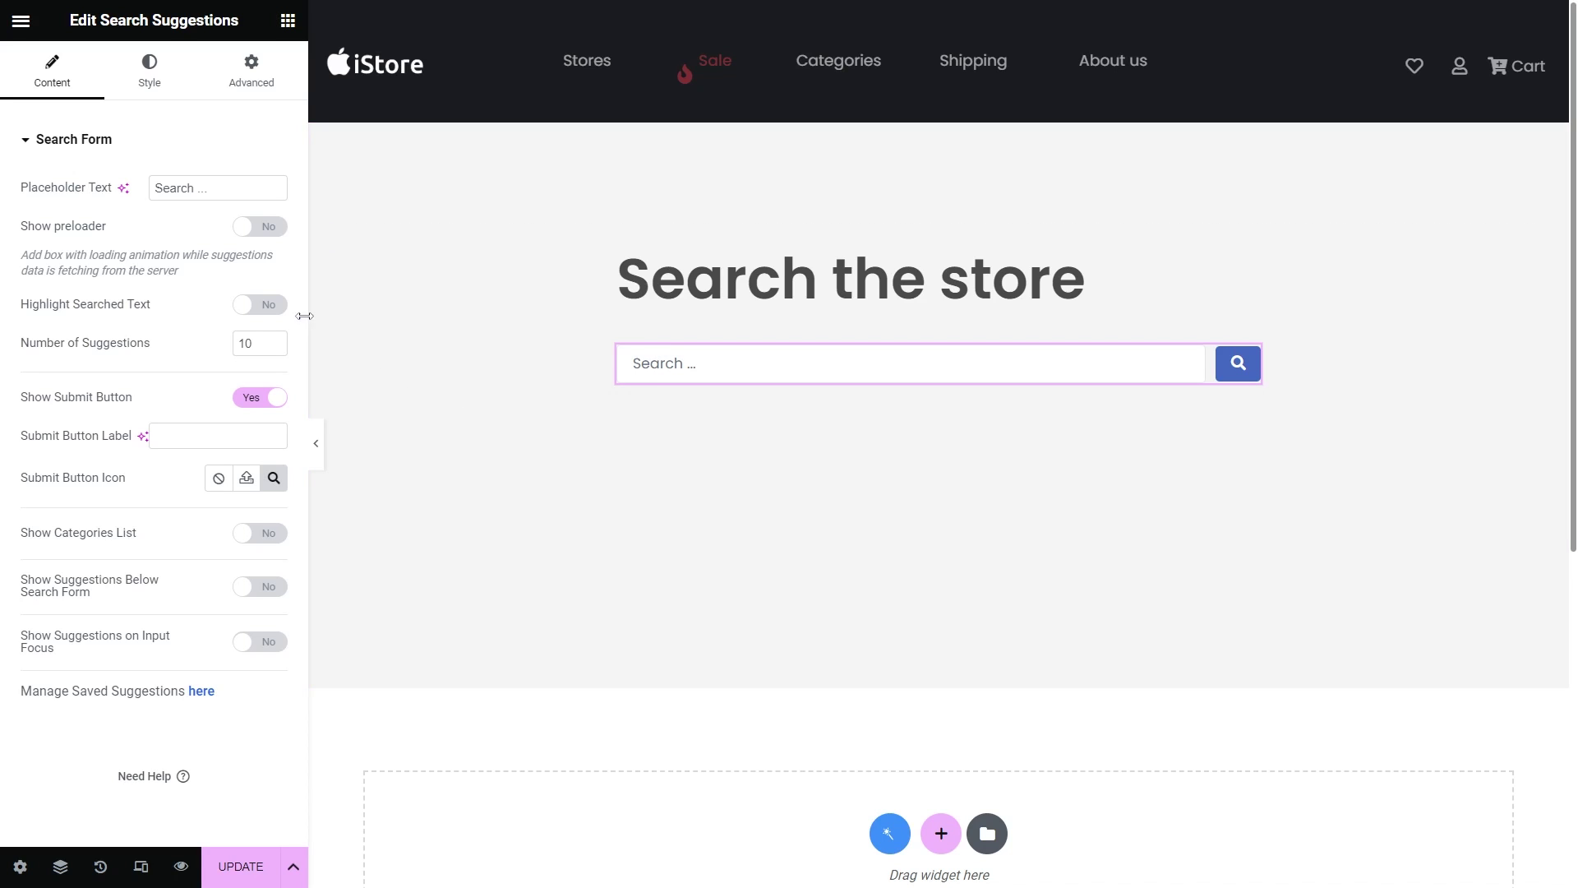
left_click(275, 309)
left_click(696, 361)
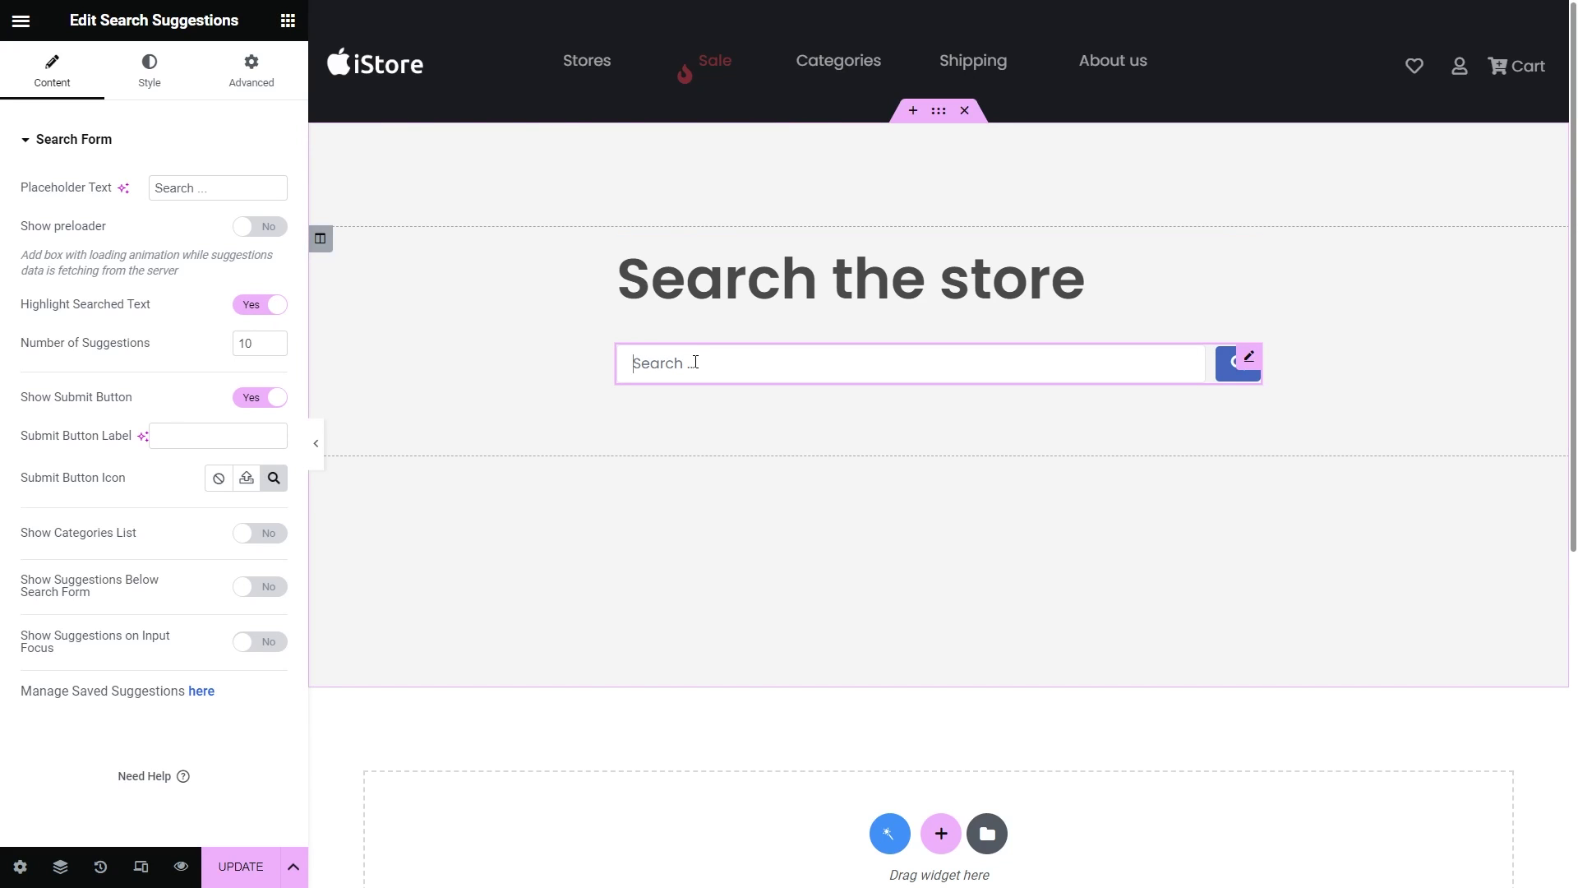
type("iphone")
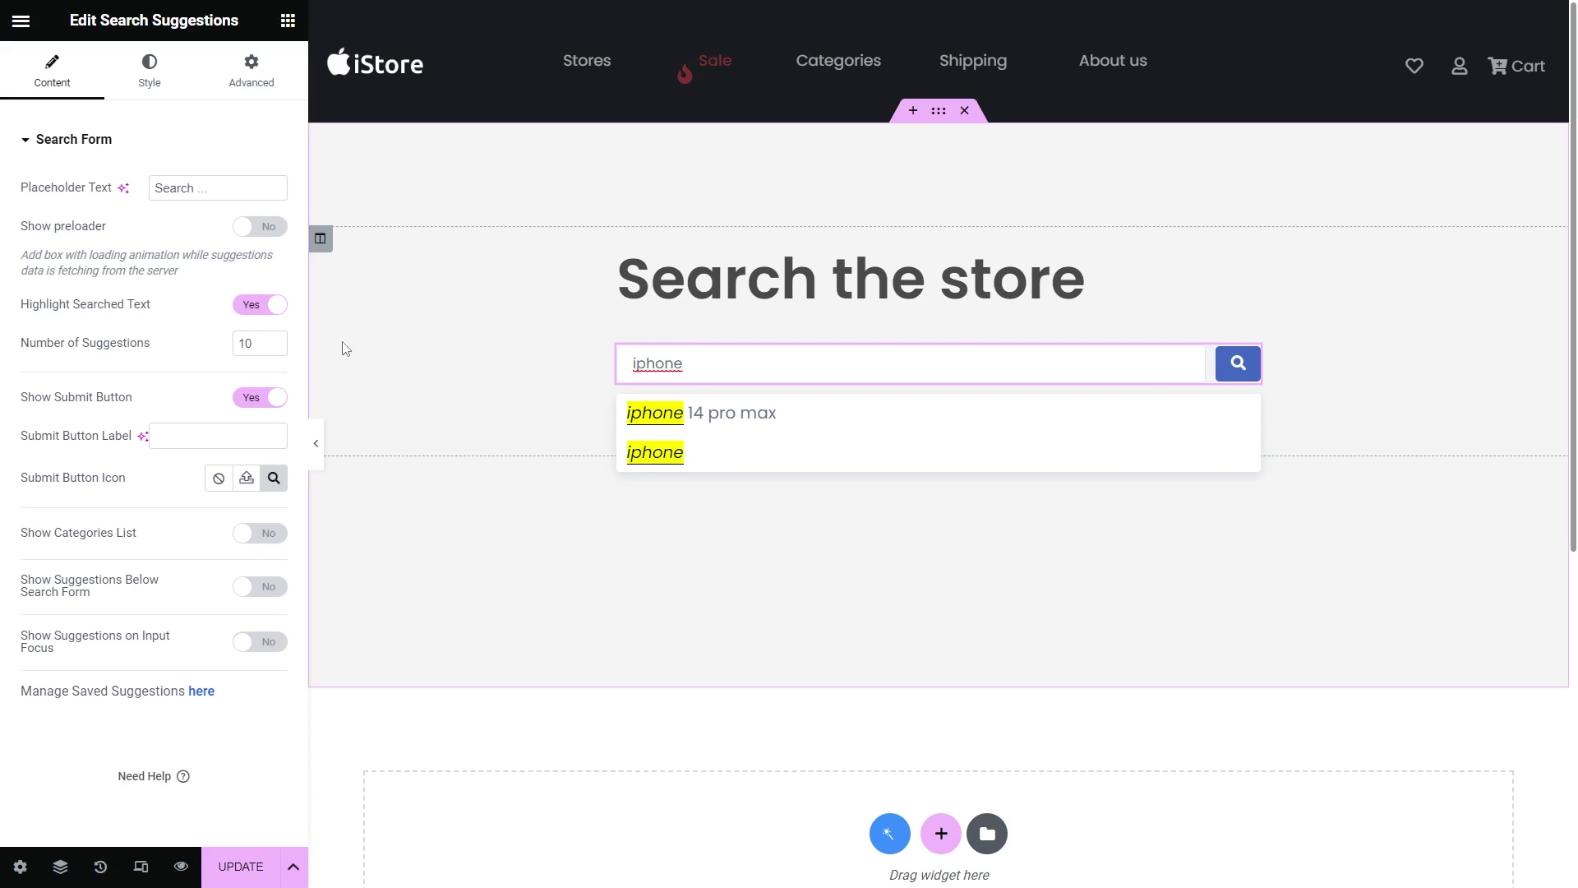
left_click(253, 307)
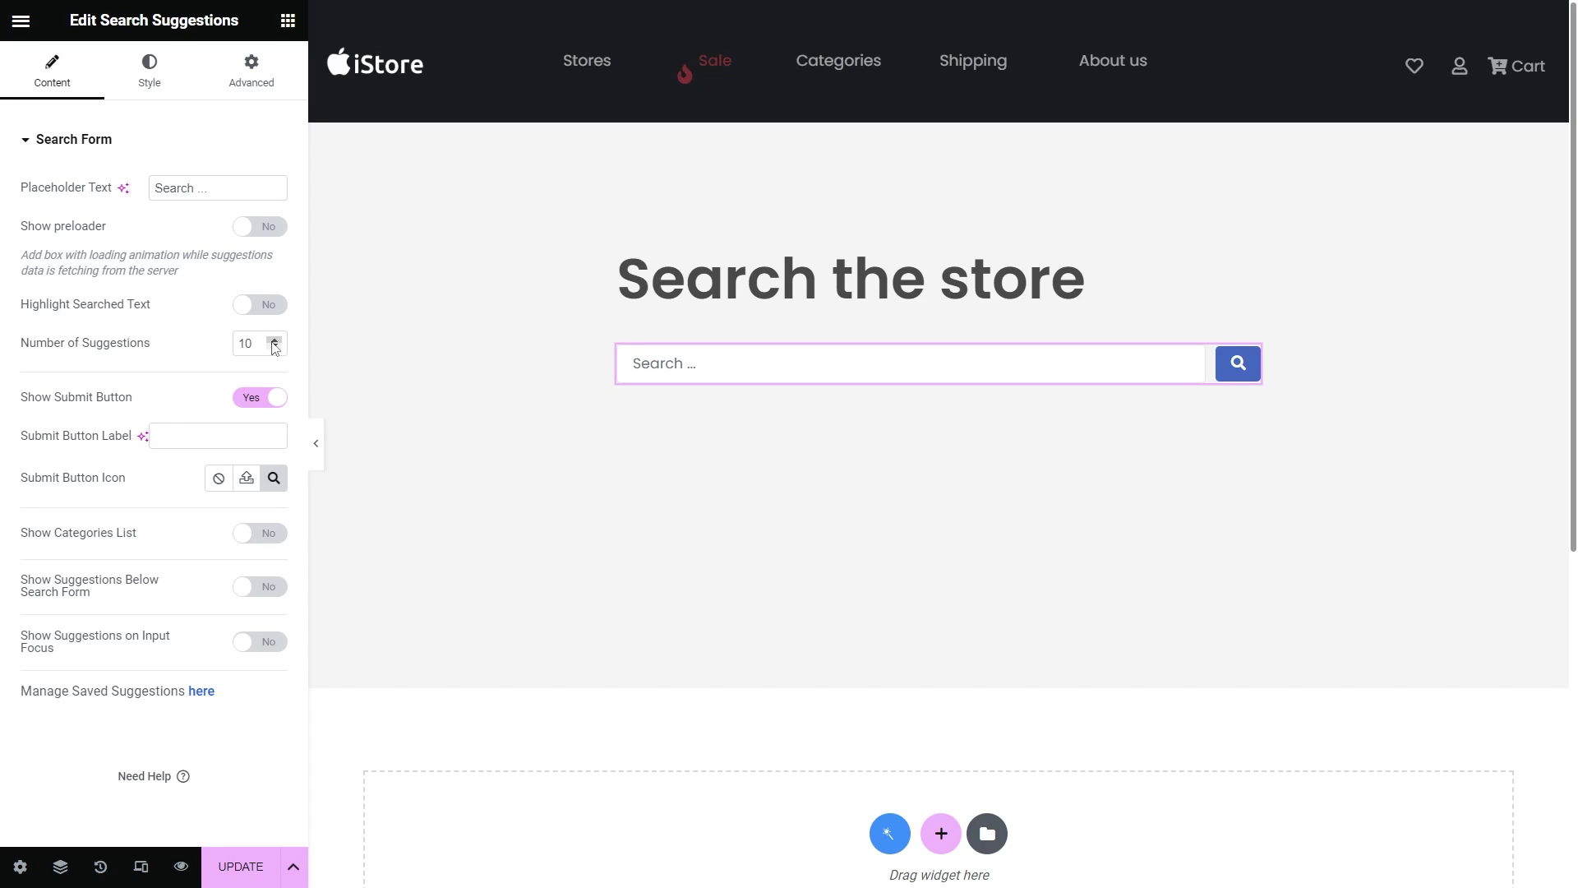
left_click(255, 406)
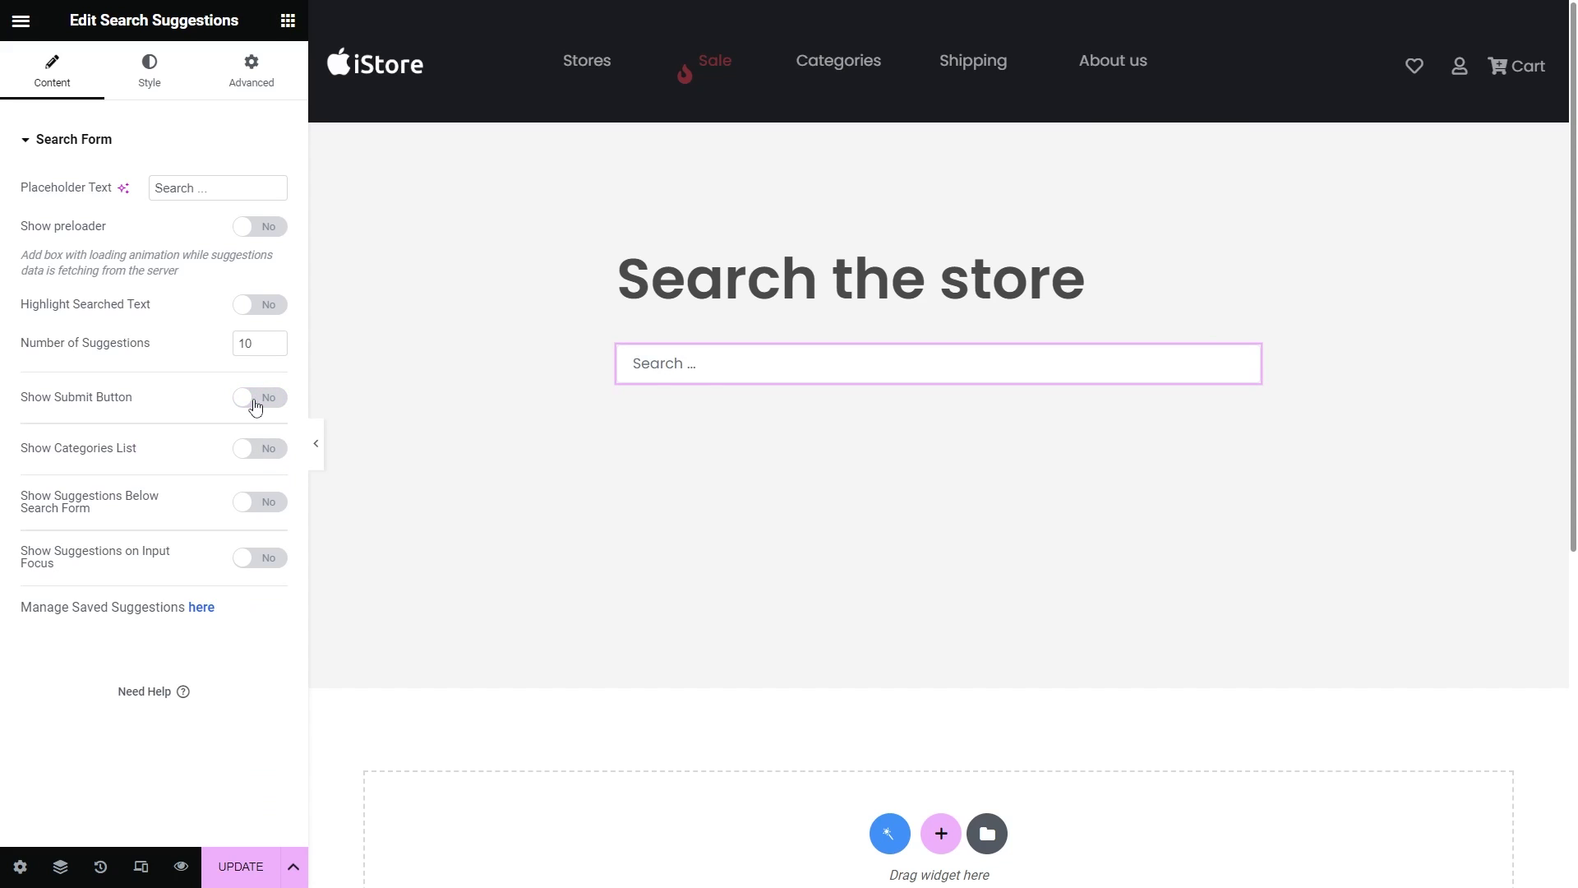
left_click(256, 406)
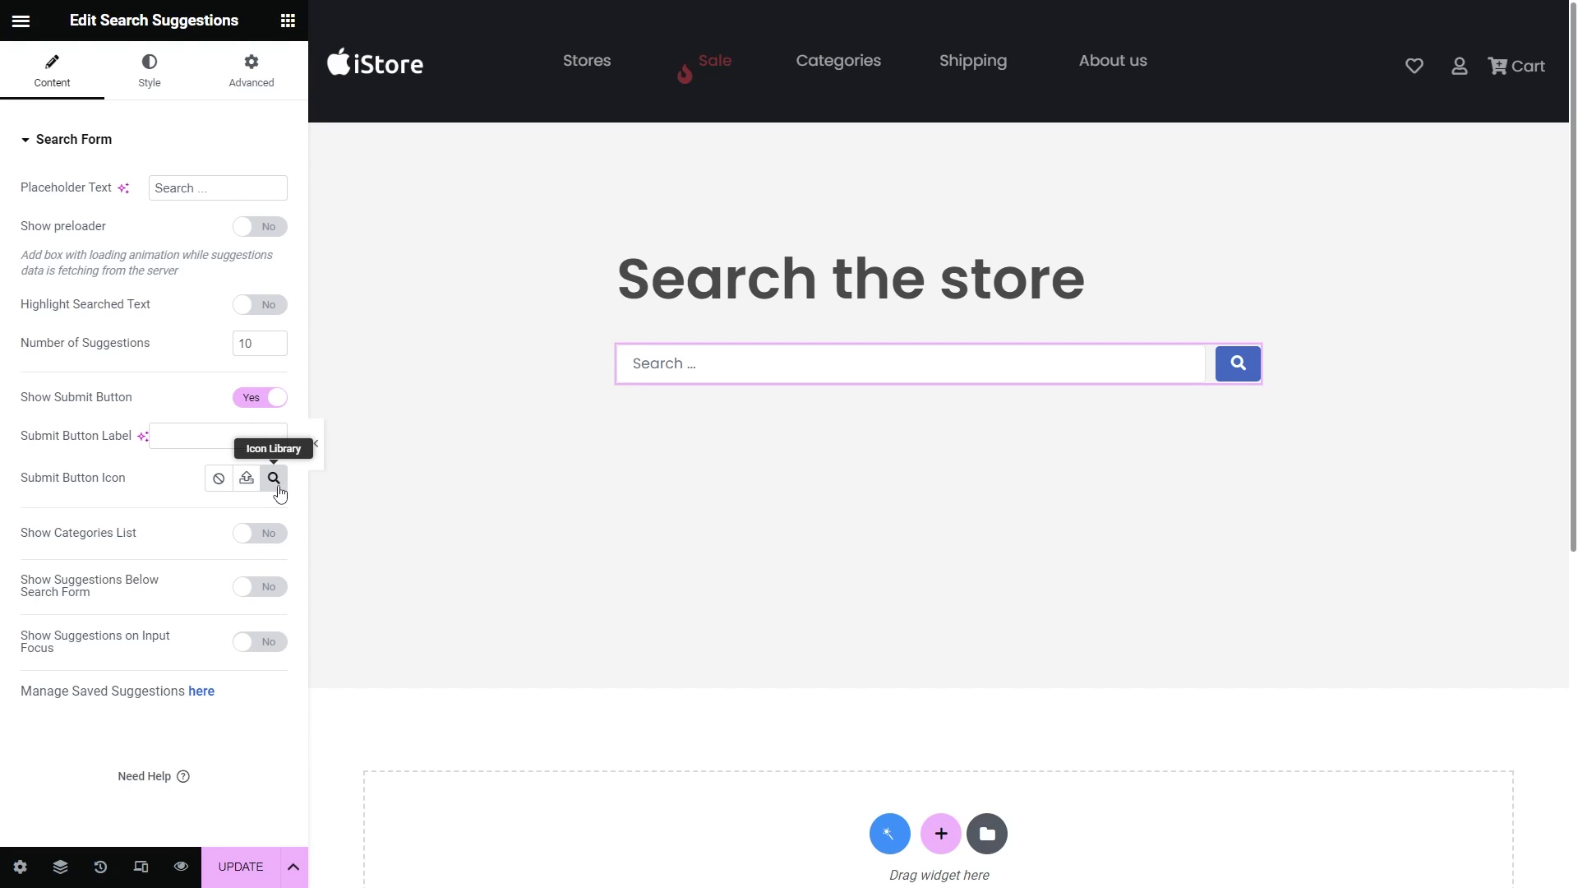
left_click(272, 534)
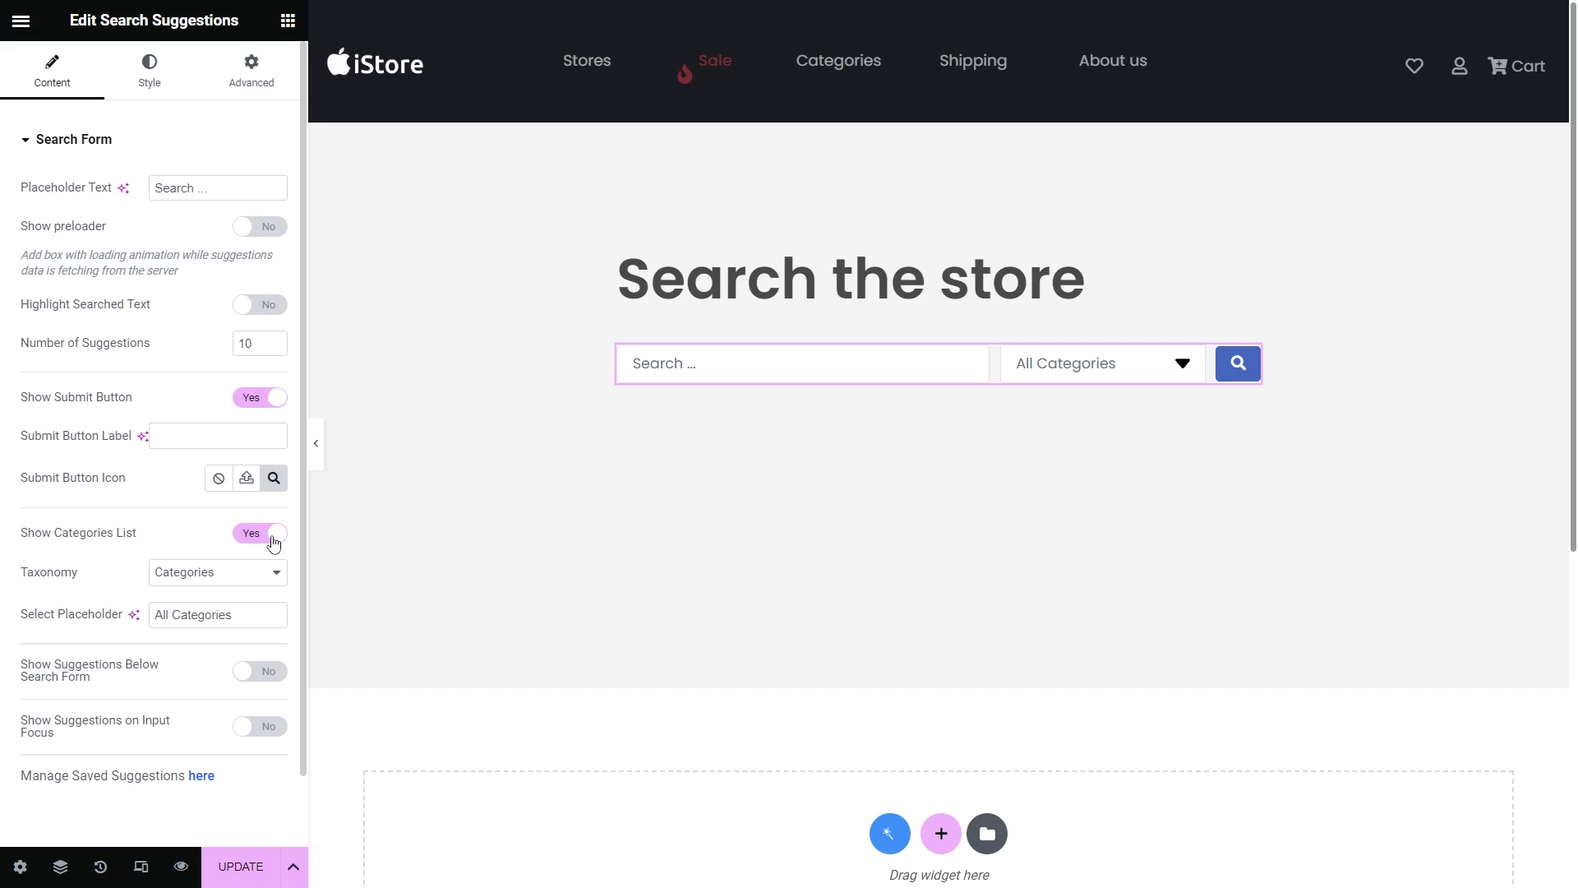
left_click(263, 573)
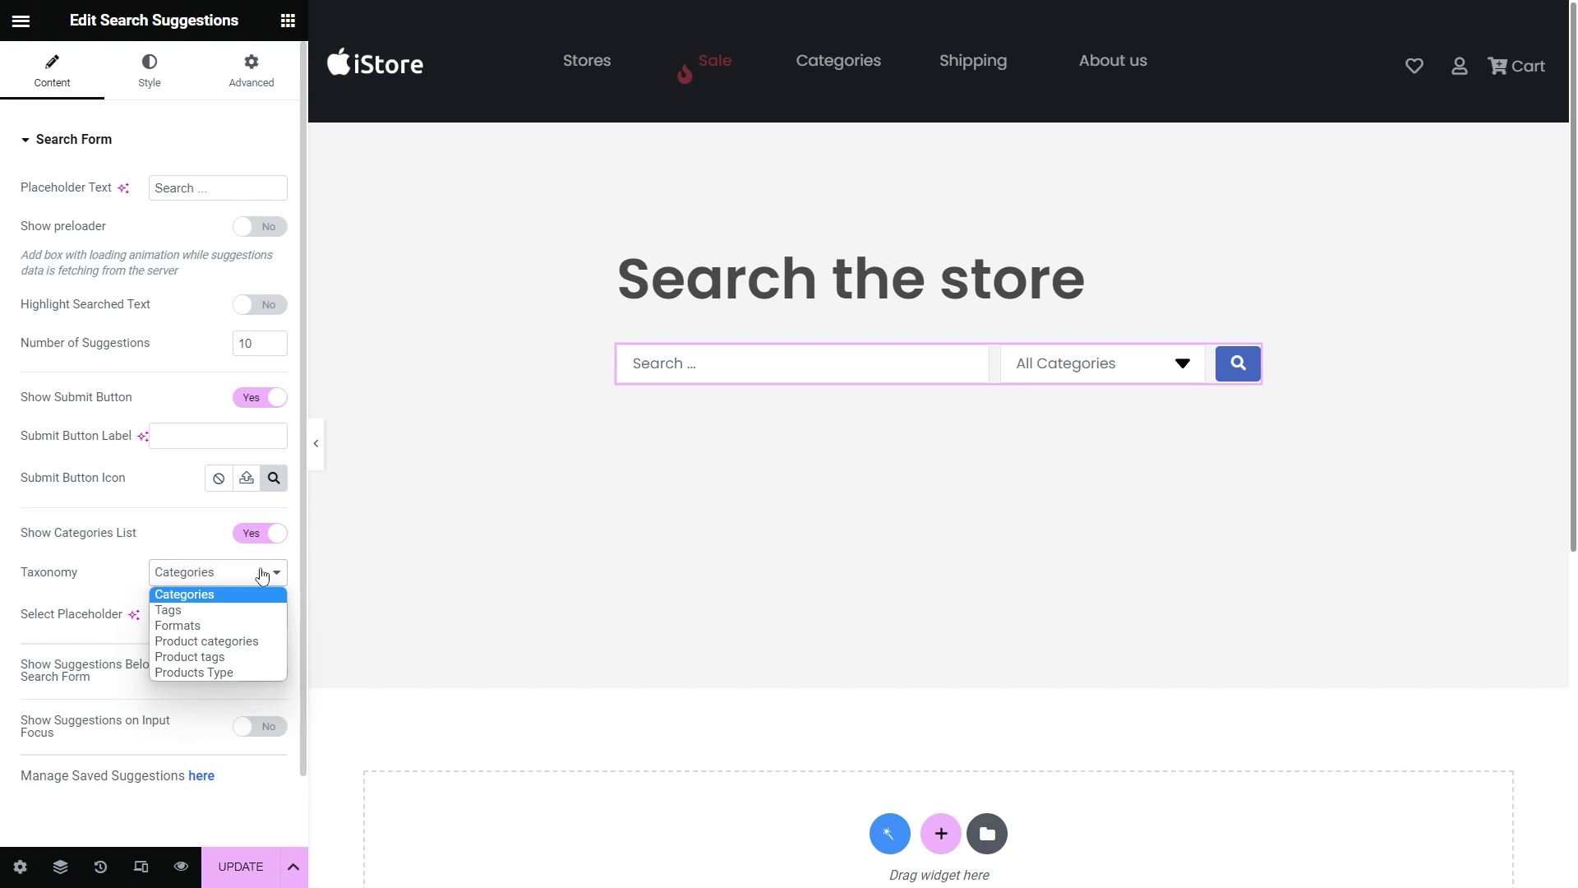
left_click(263, 574)
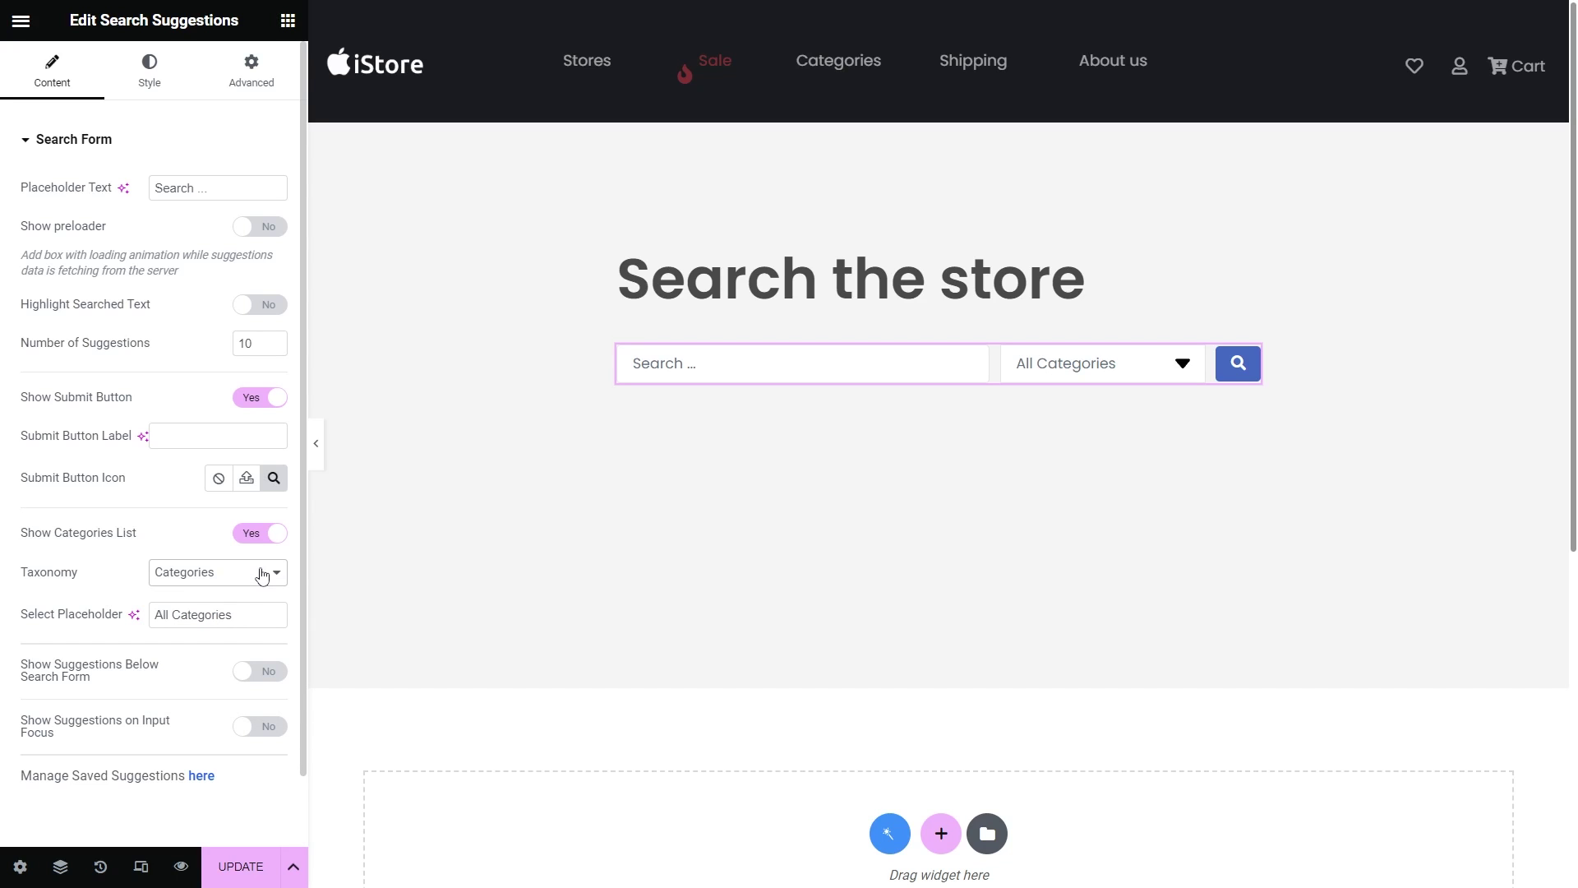
left_click(253, 536)
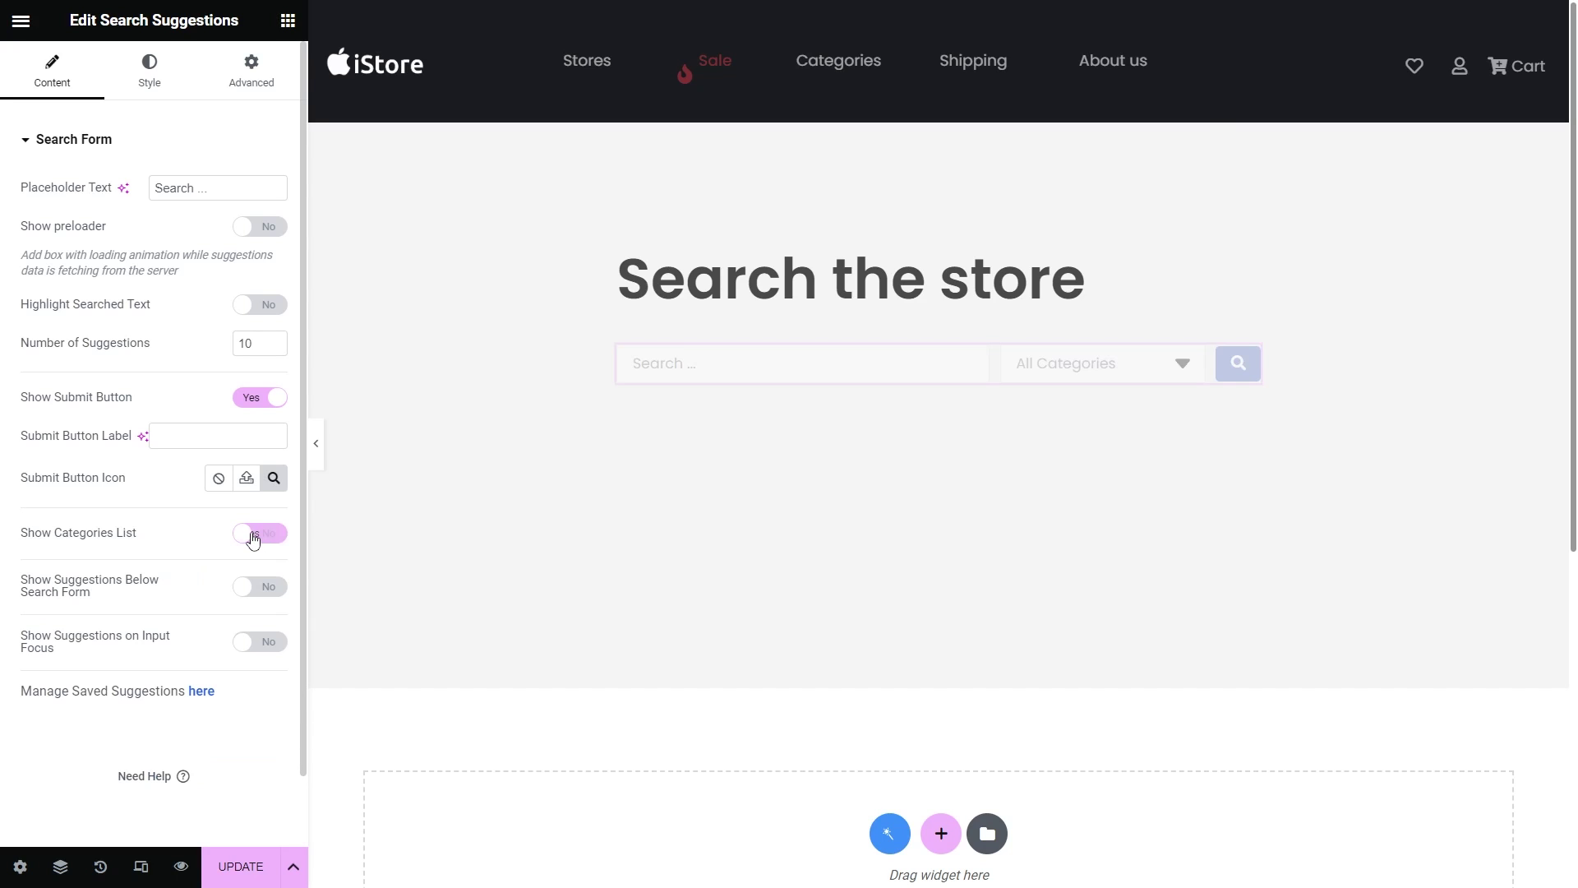
Enable Show Suggestions Below Search Form and set the Suggestions List to Latest.
left_click(260, 587)
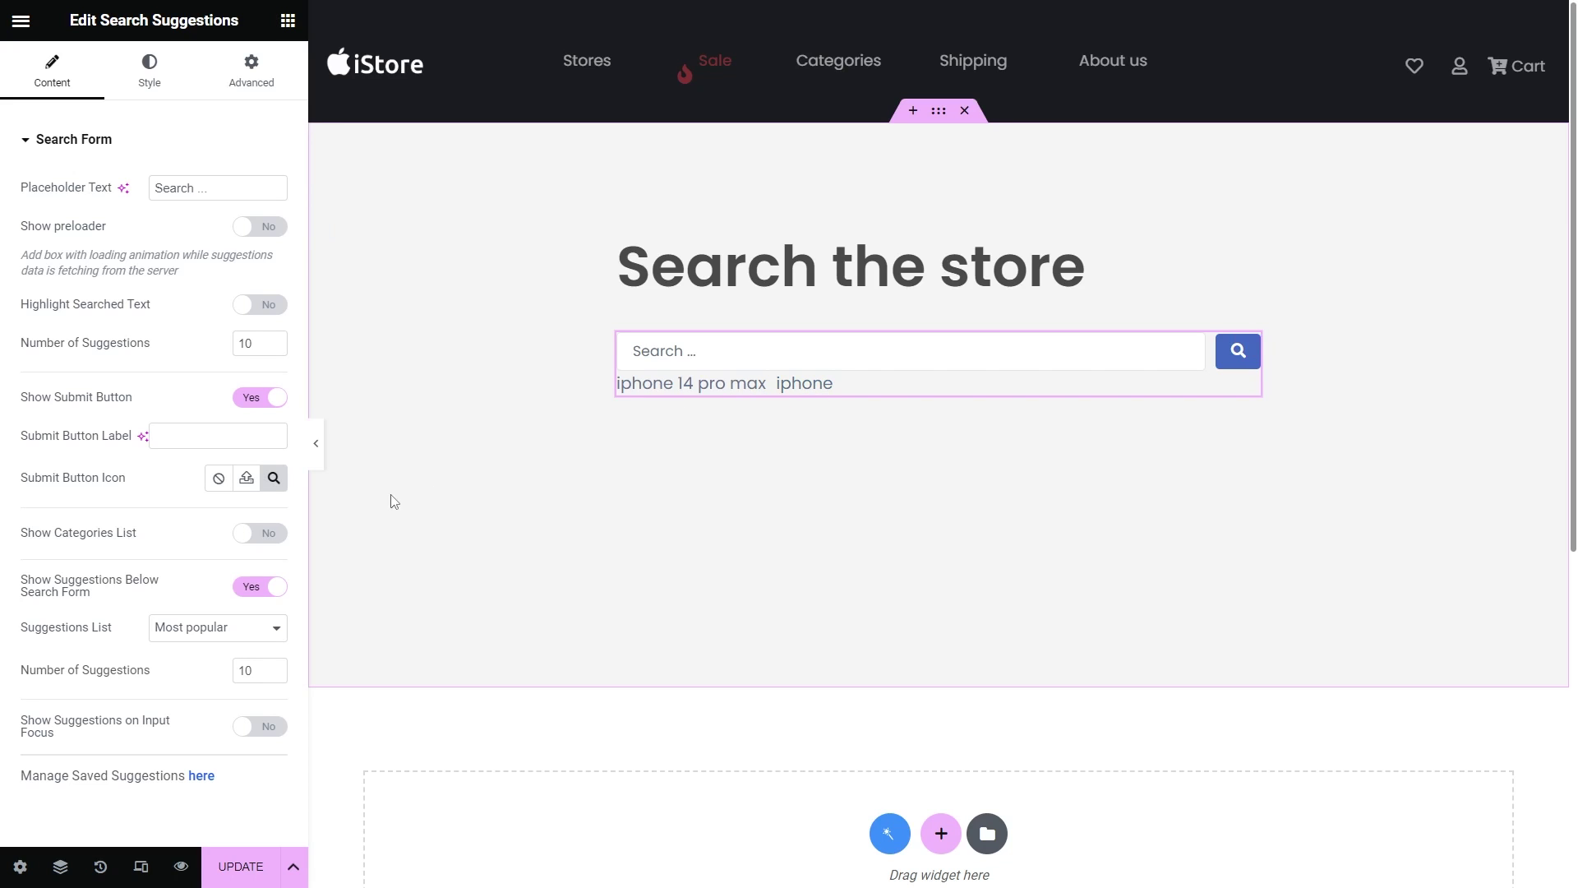
left_click(265, 630)
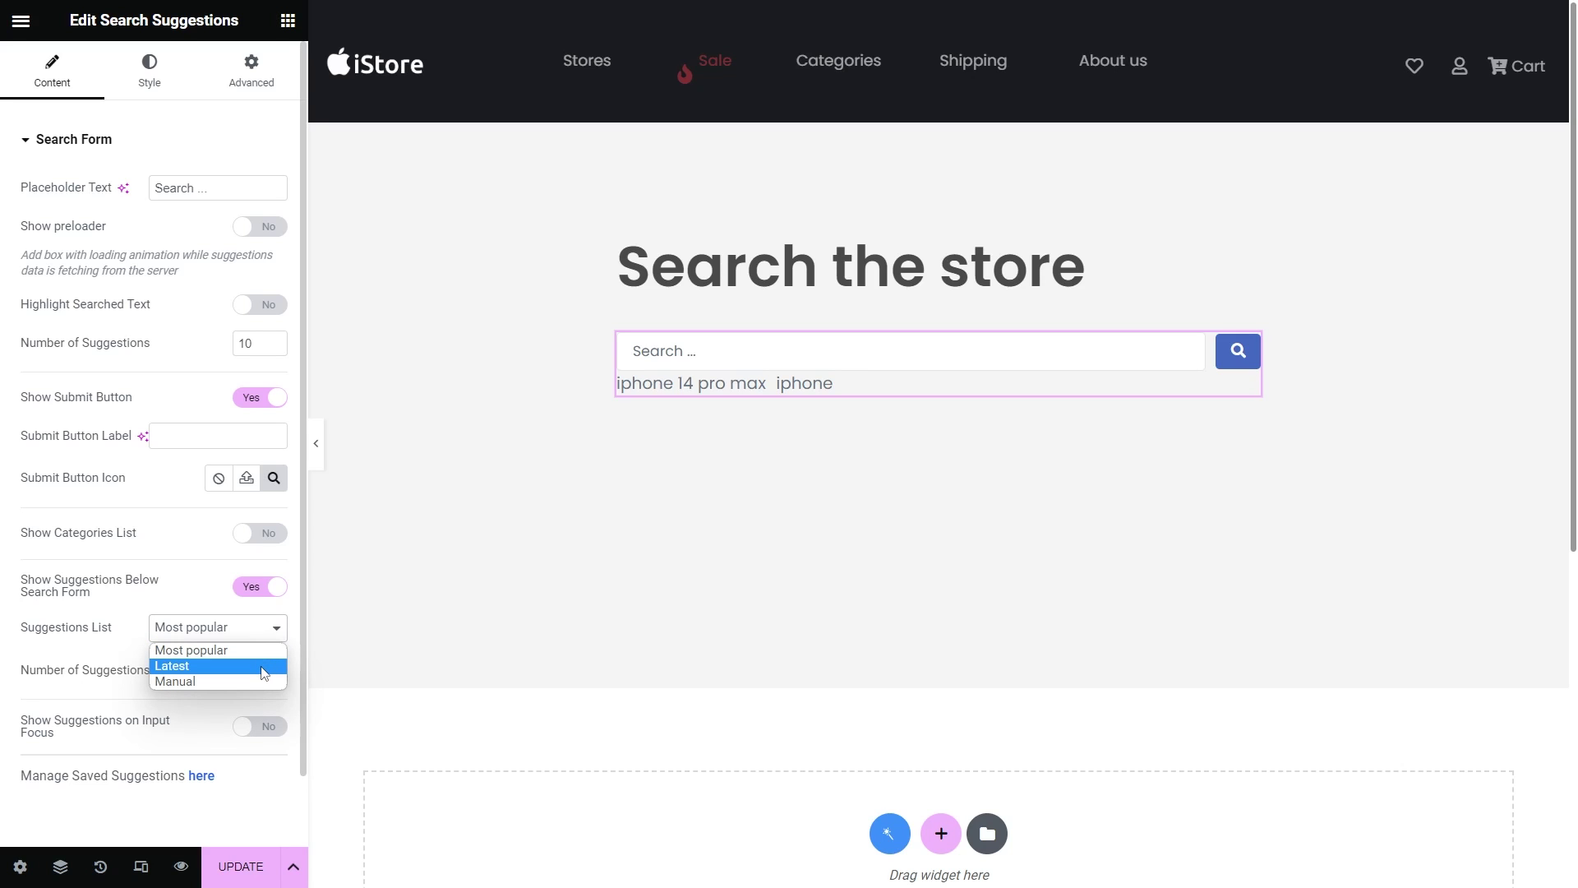
left_click(263, 666)
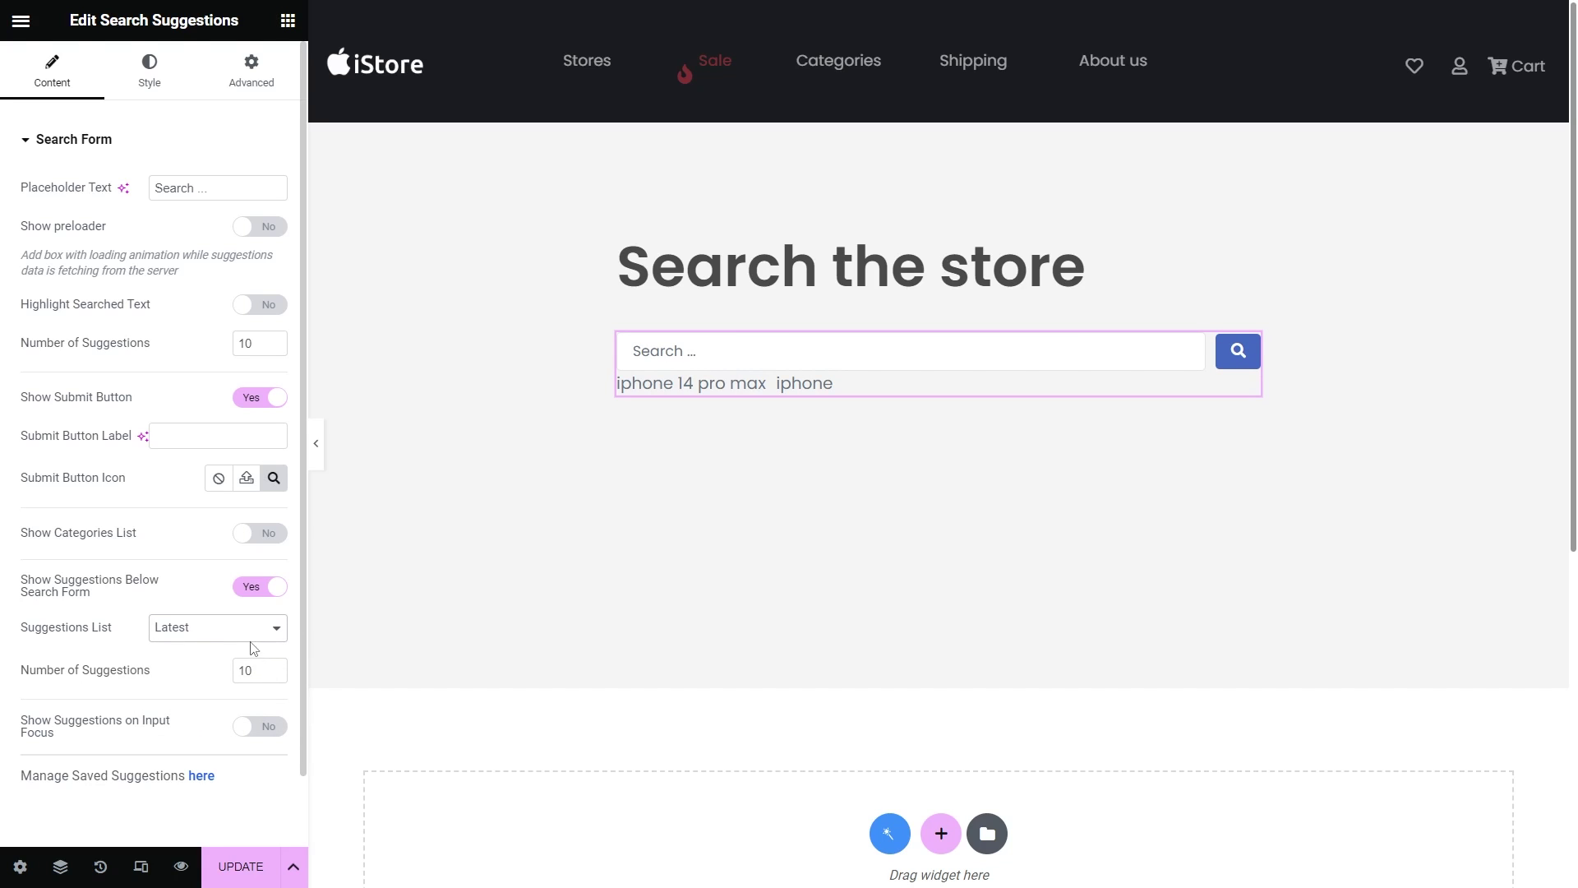
left_click(248, 631)
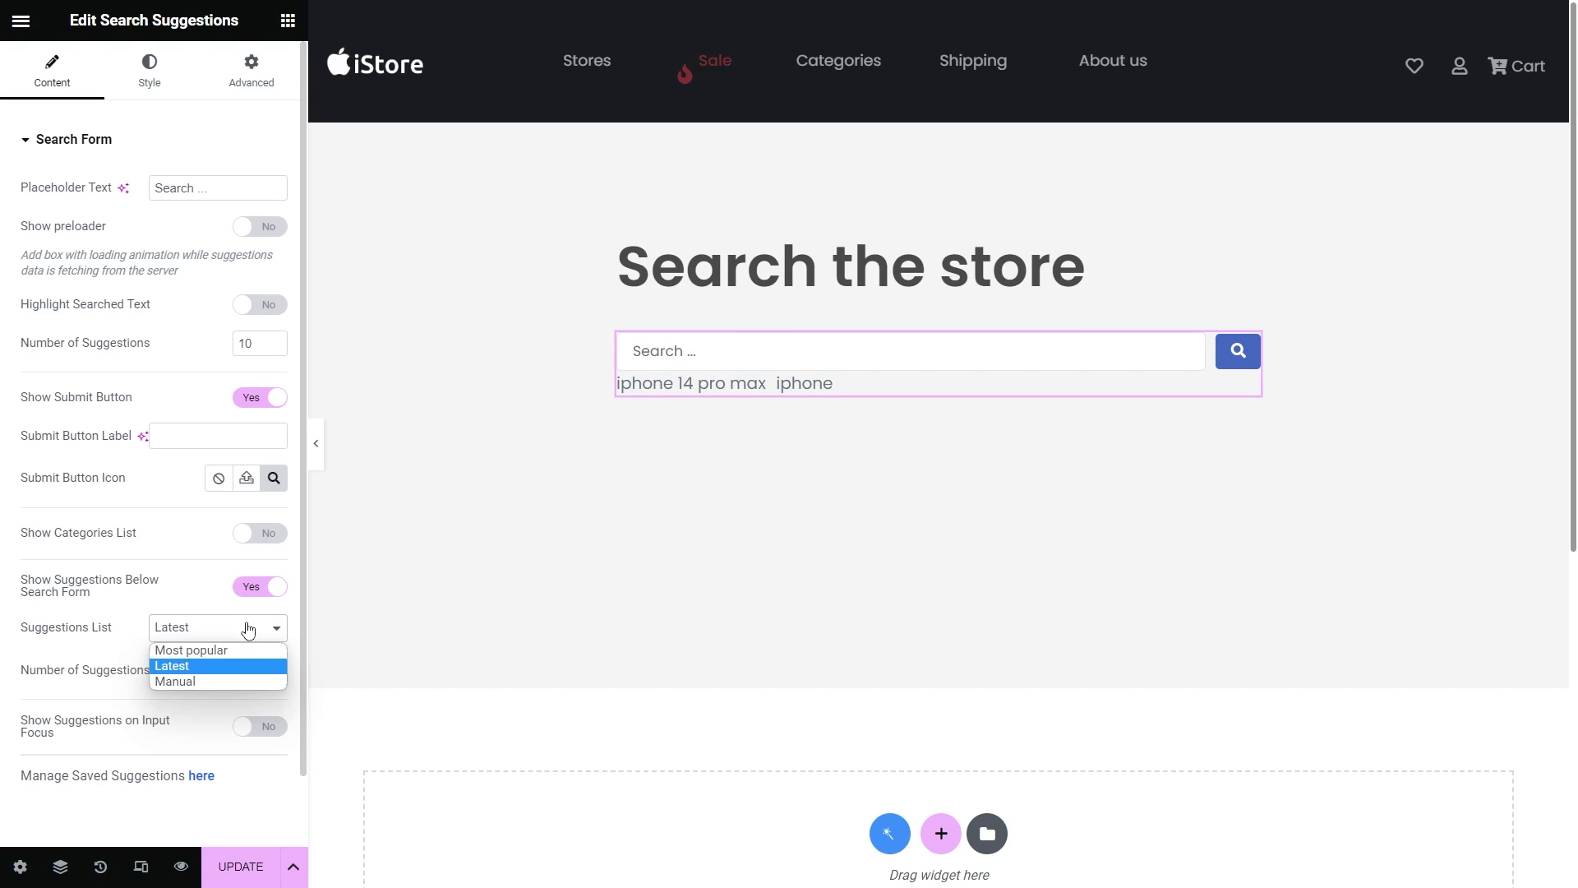
Switch the Suggestions List to Manual with 'iphone 12, iphone 13 pro max, iphone 14, iphone 14 pro'.
left_click(249, 681)
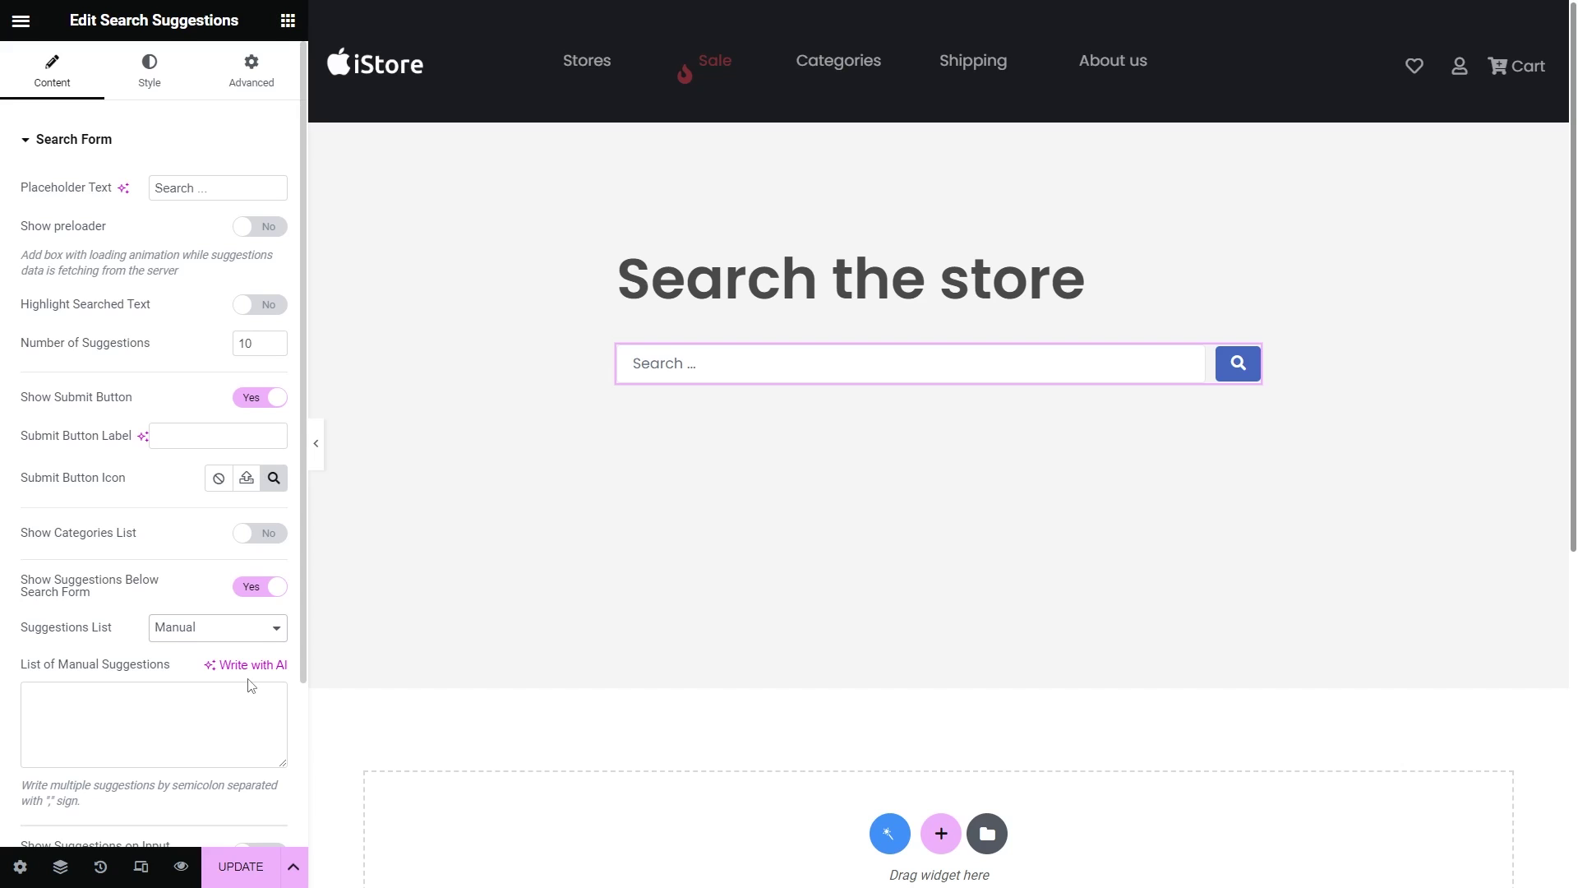
left_click(202, 698)
type("iphone 12, ip")
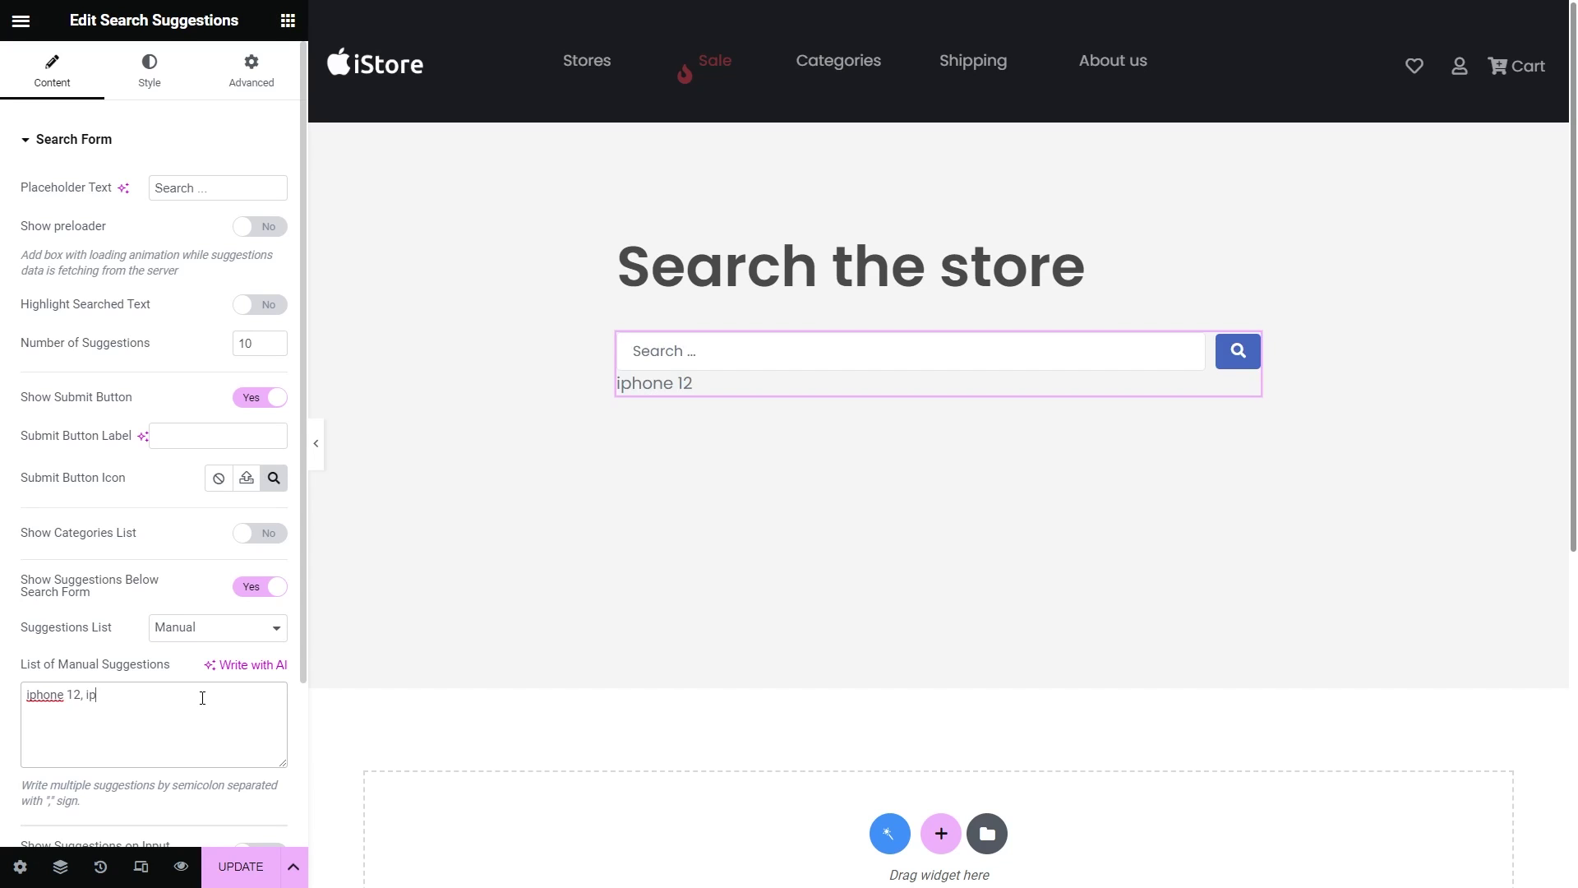
type("hone 13 pro max, ")
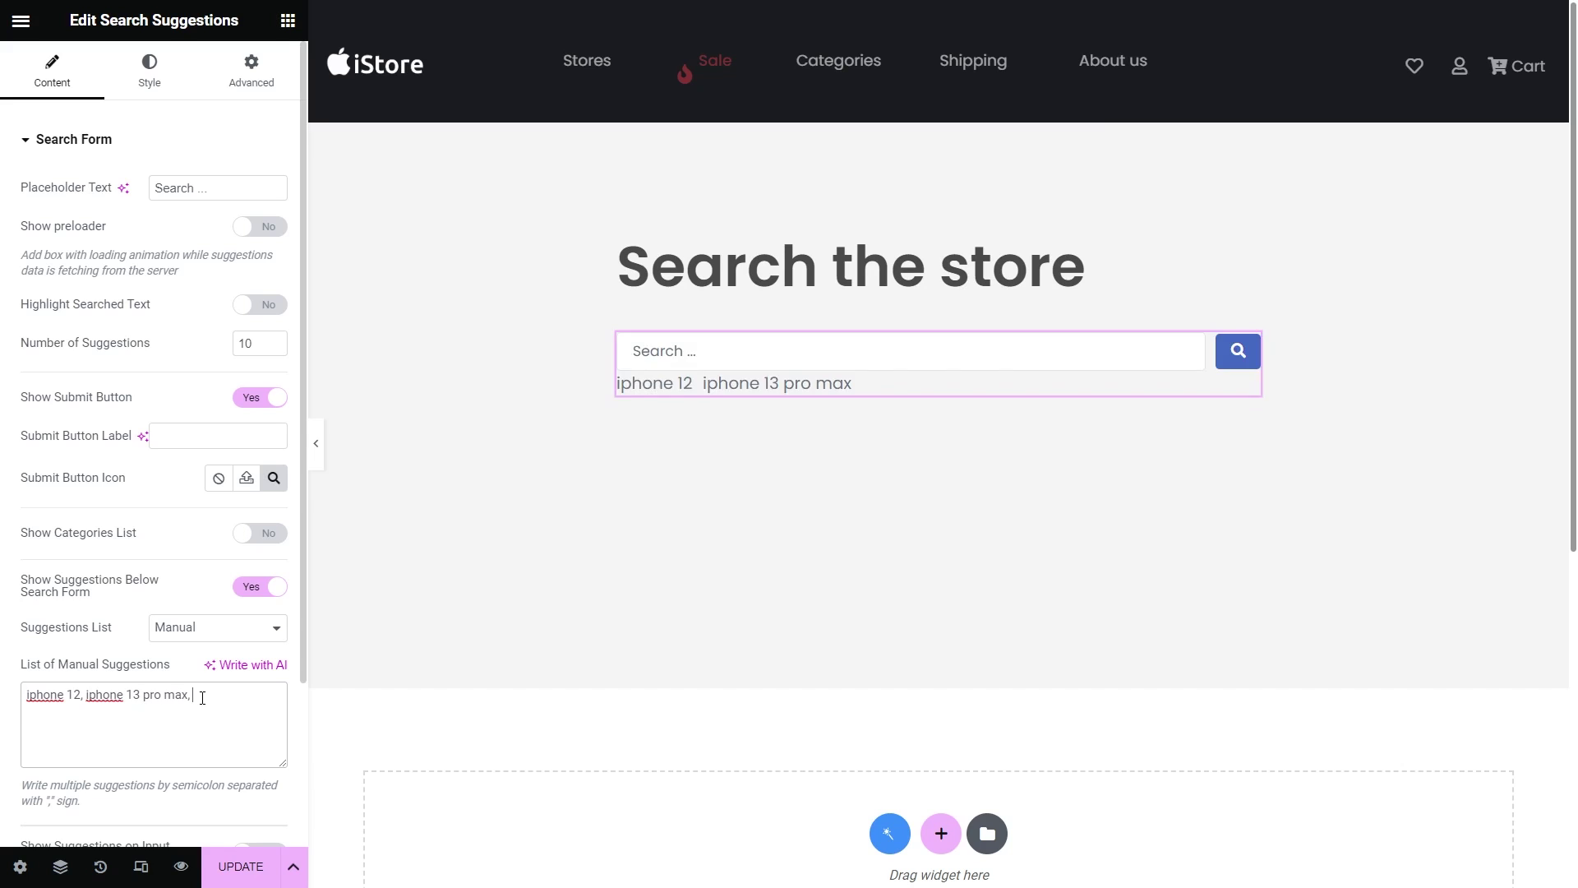
type("iphone 14, iphone 14 pro")
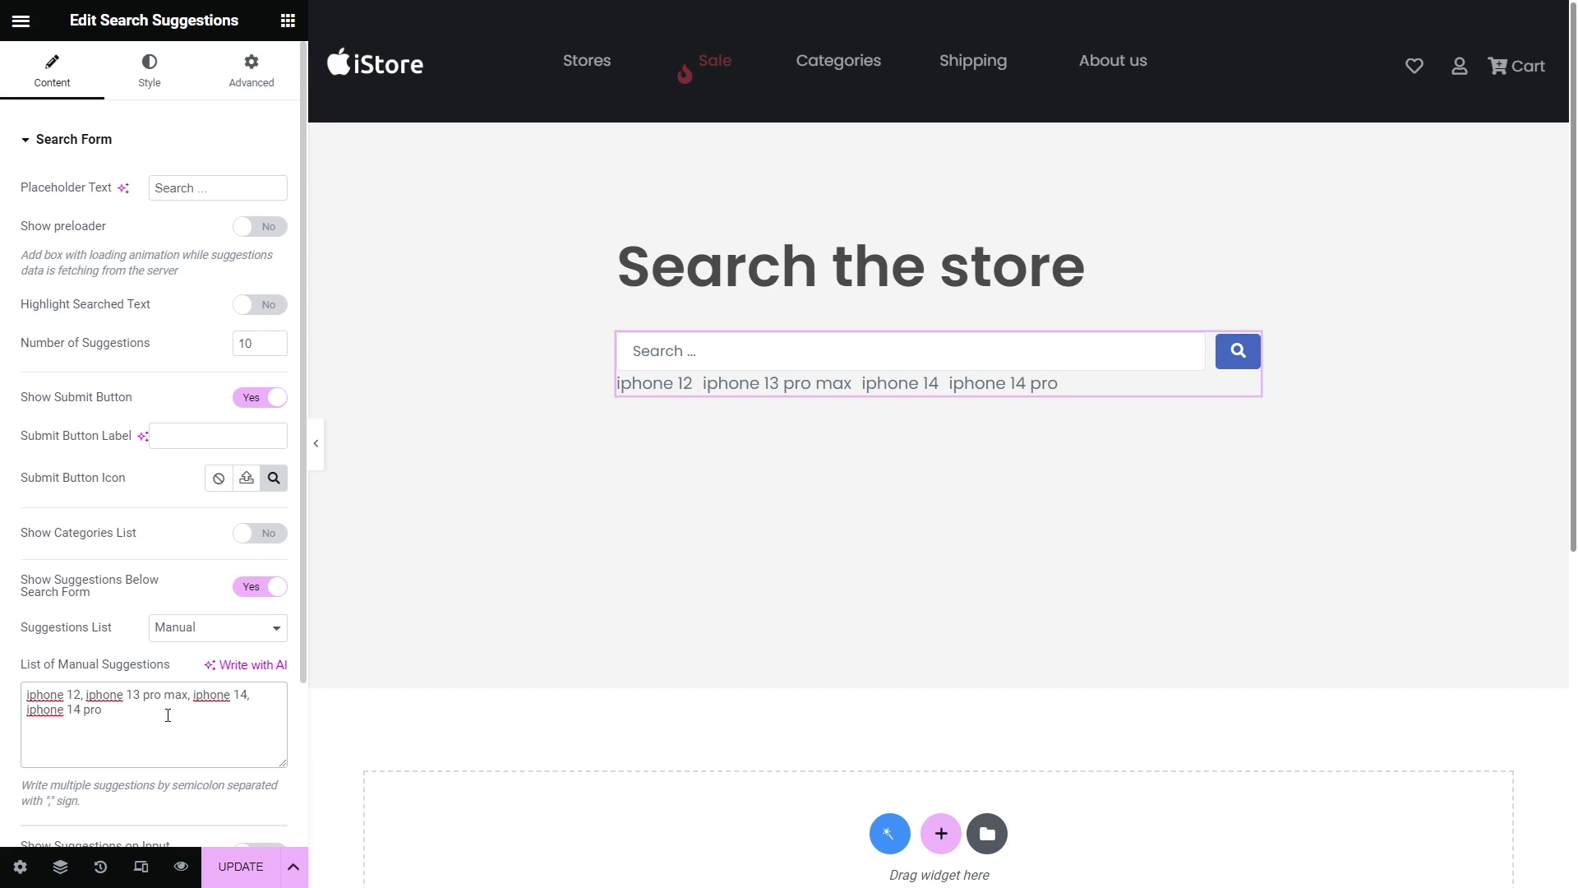
Switch the suggestion source to Latest and set Number of Suggestions to 3.
left_click(191, 635)
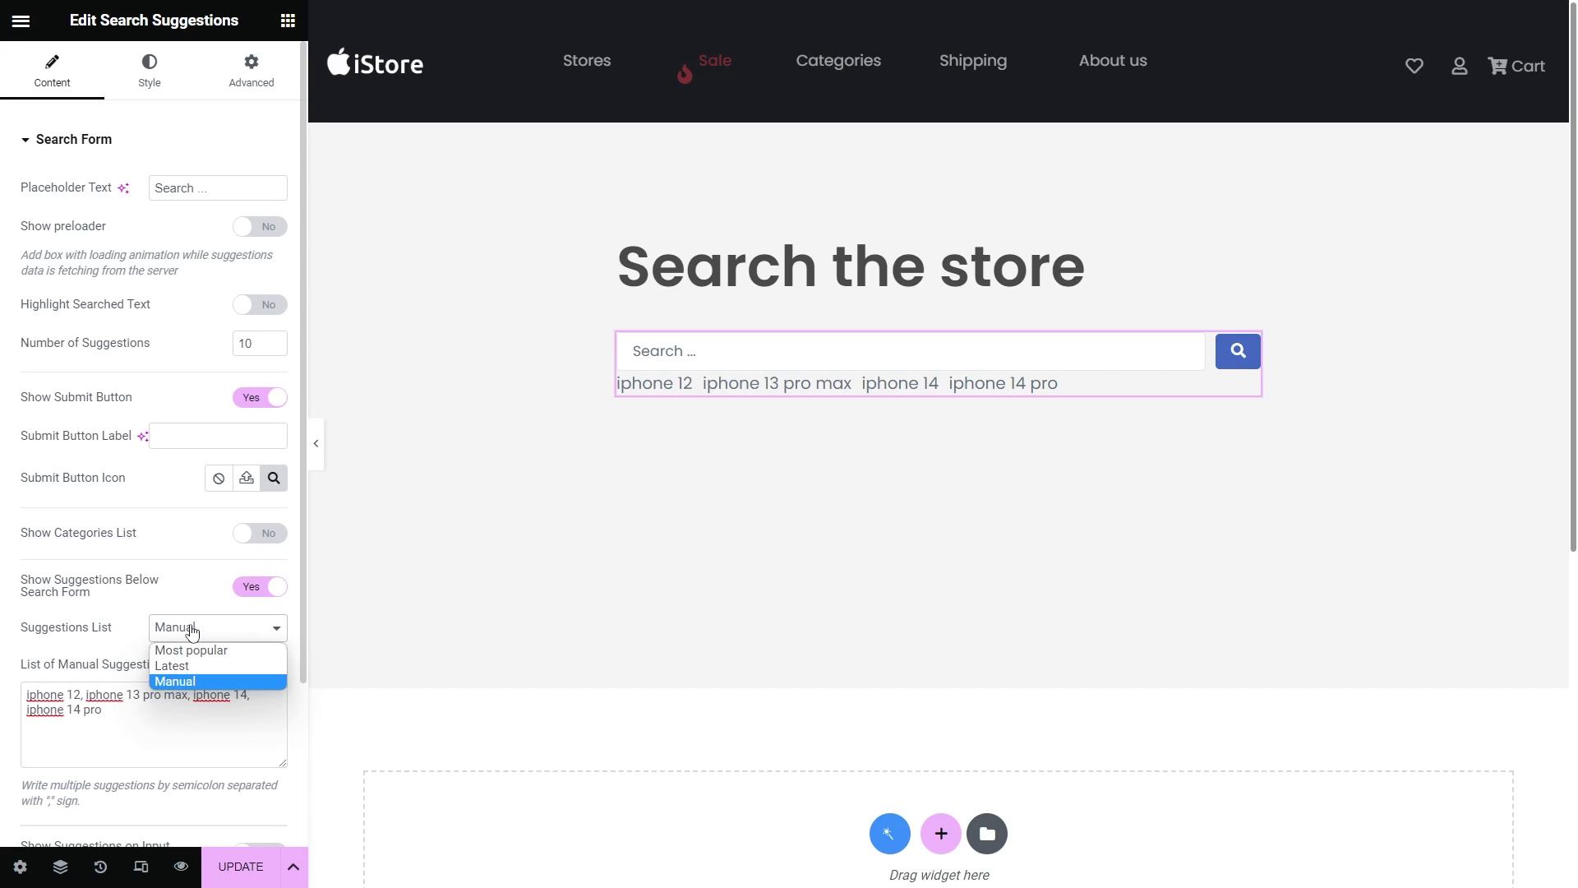
left_click(211, 667)
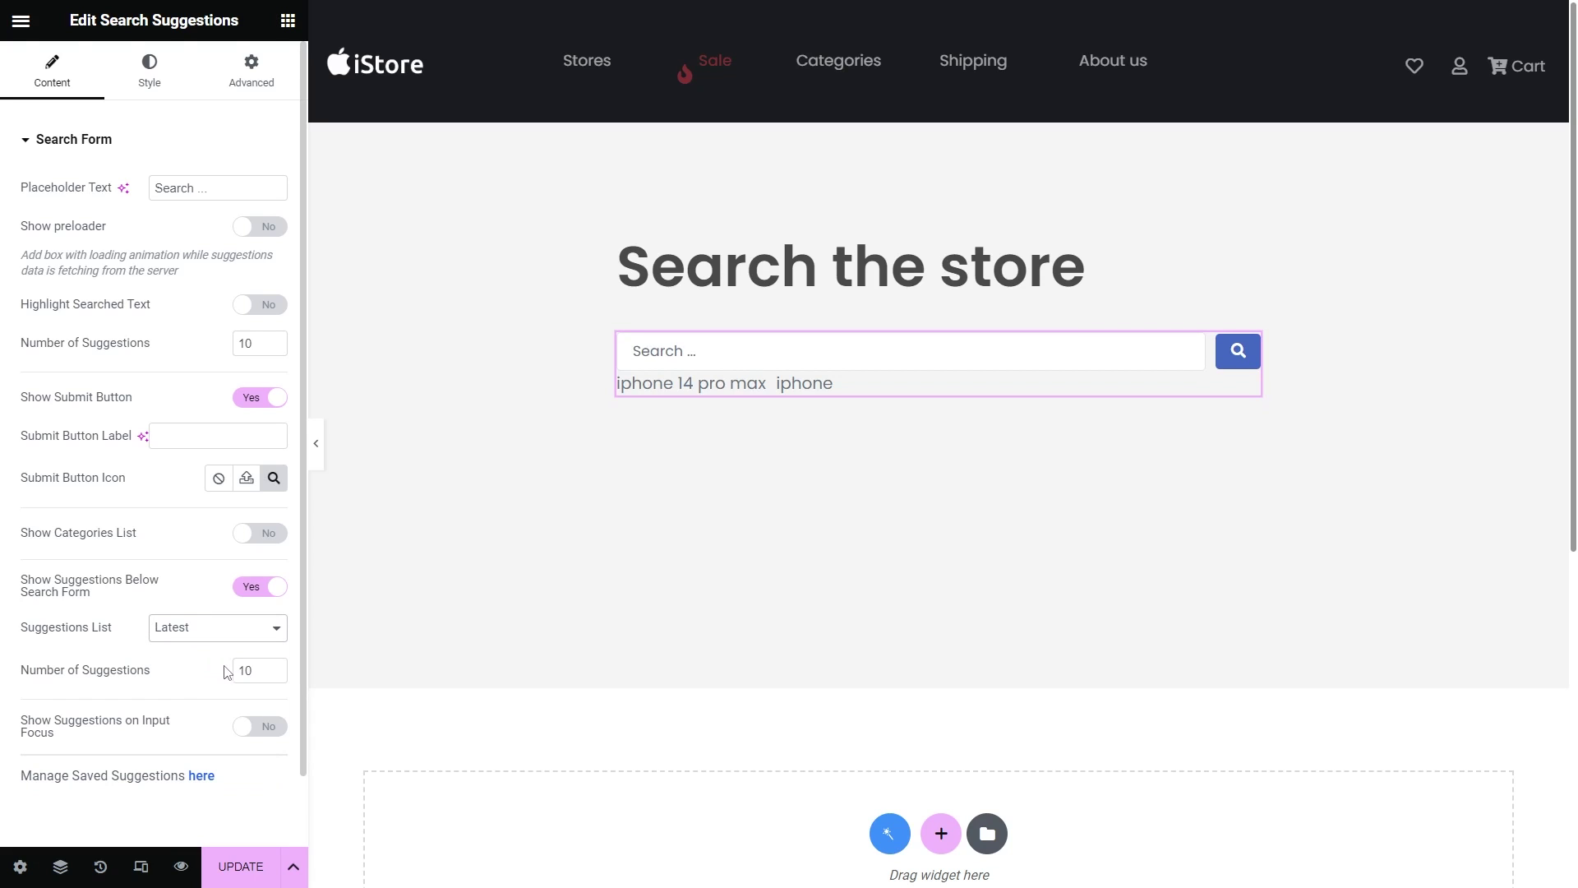
left_click_drag(275, 673, 276, 673)
left_click(275, 666)
left_click(274, 667)
Disable suggestions below the search form, try then disable input-focus suggestions, keeping Most popular.
left_click(260, 591)
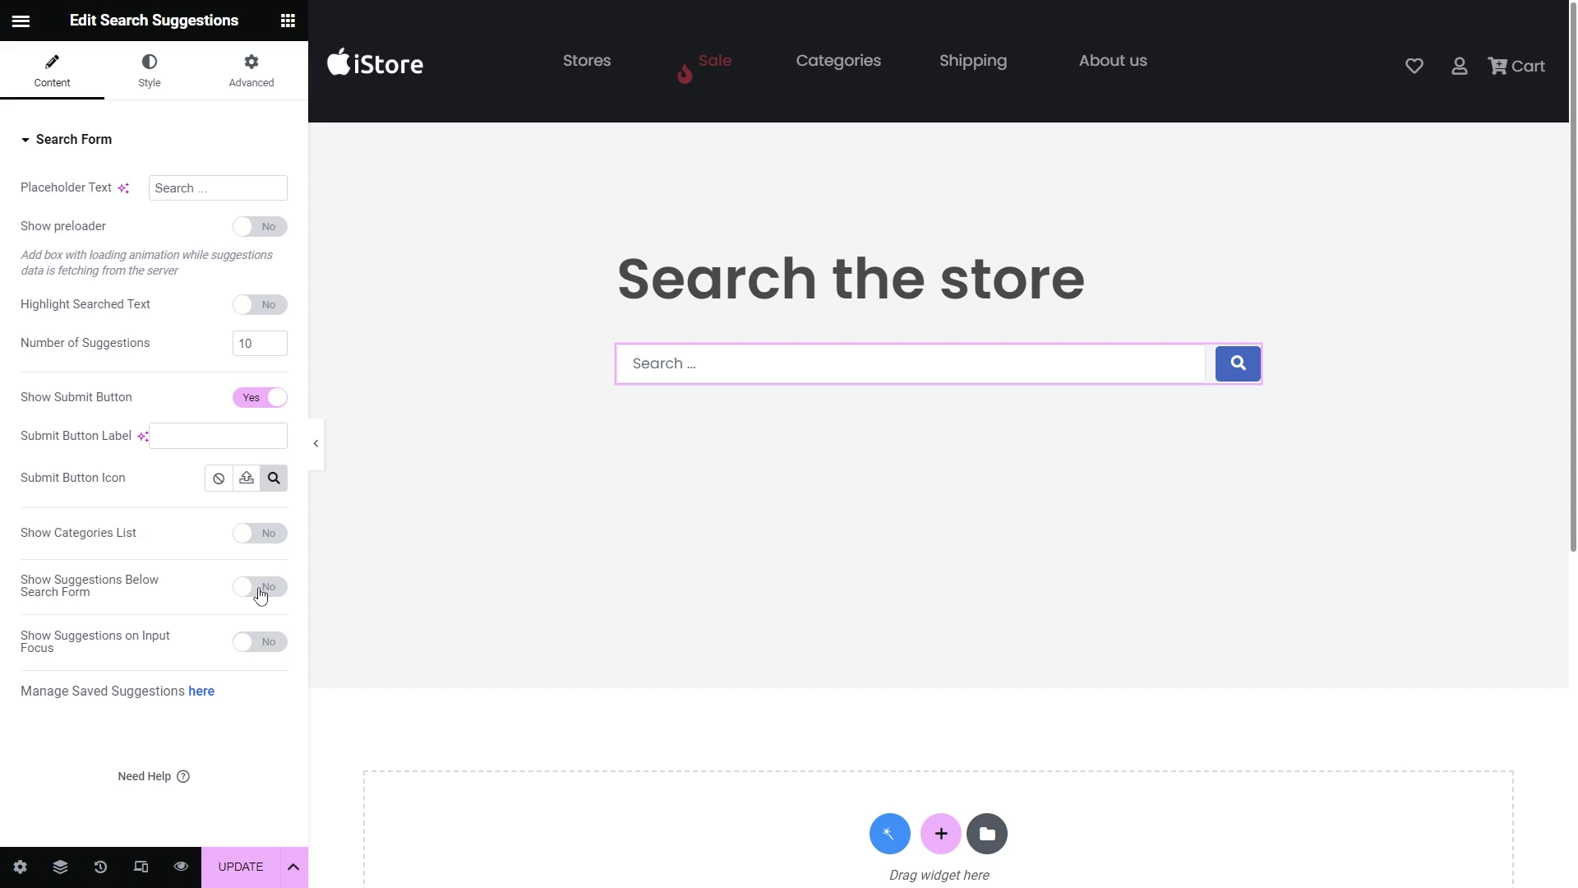
left_click(261, 643)
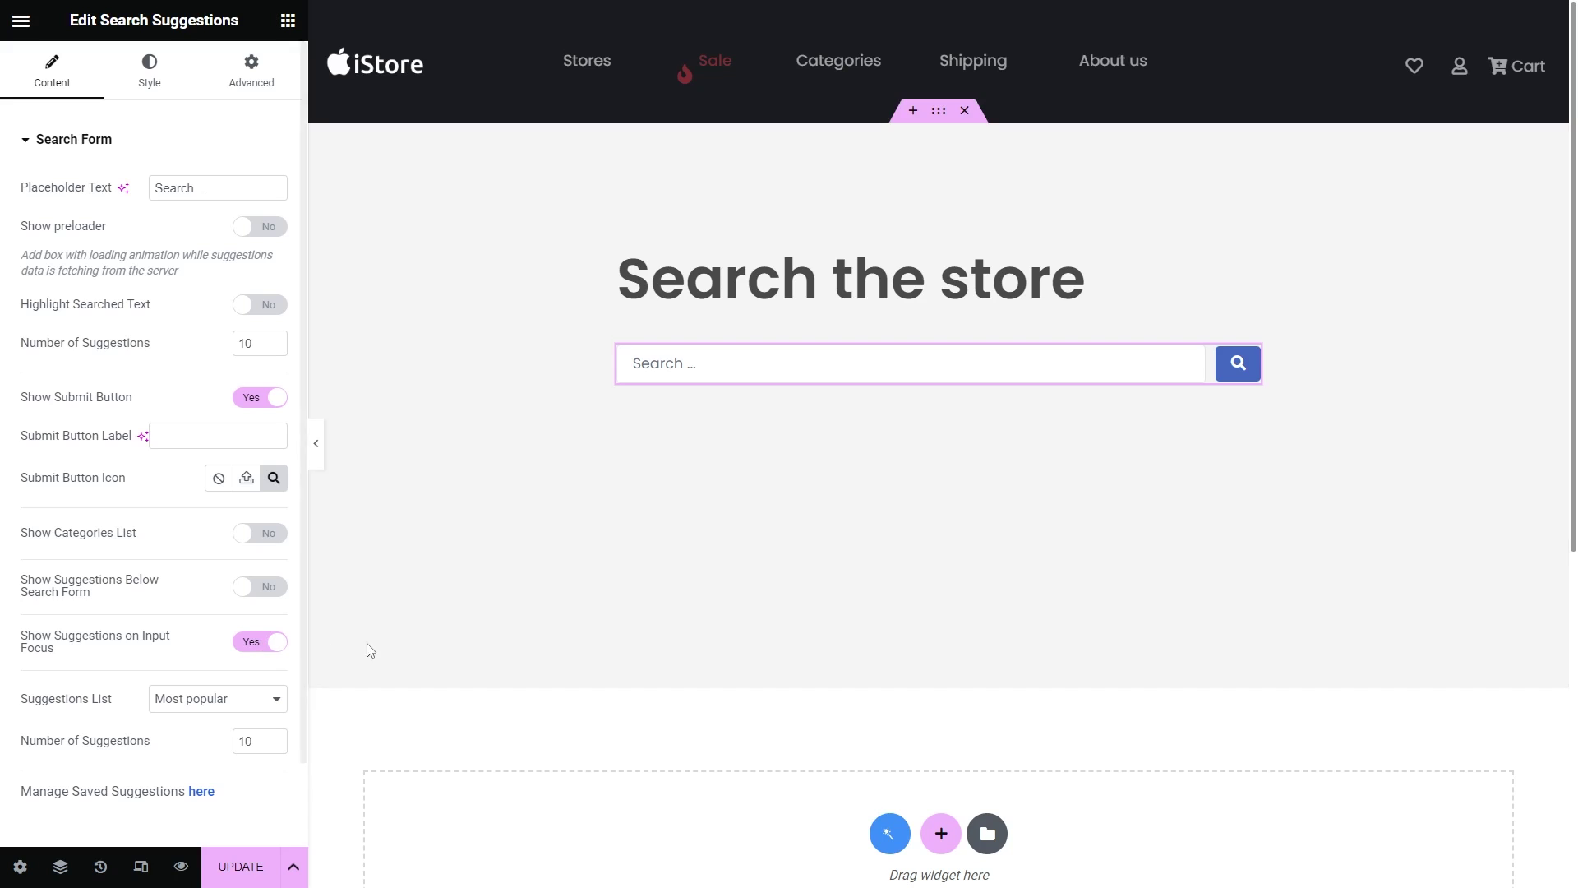
left_click(714, 371)
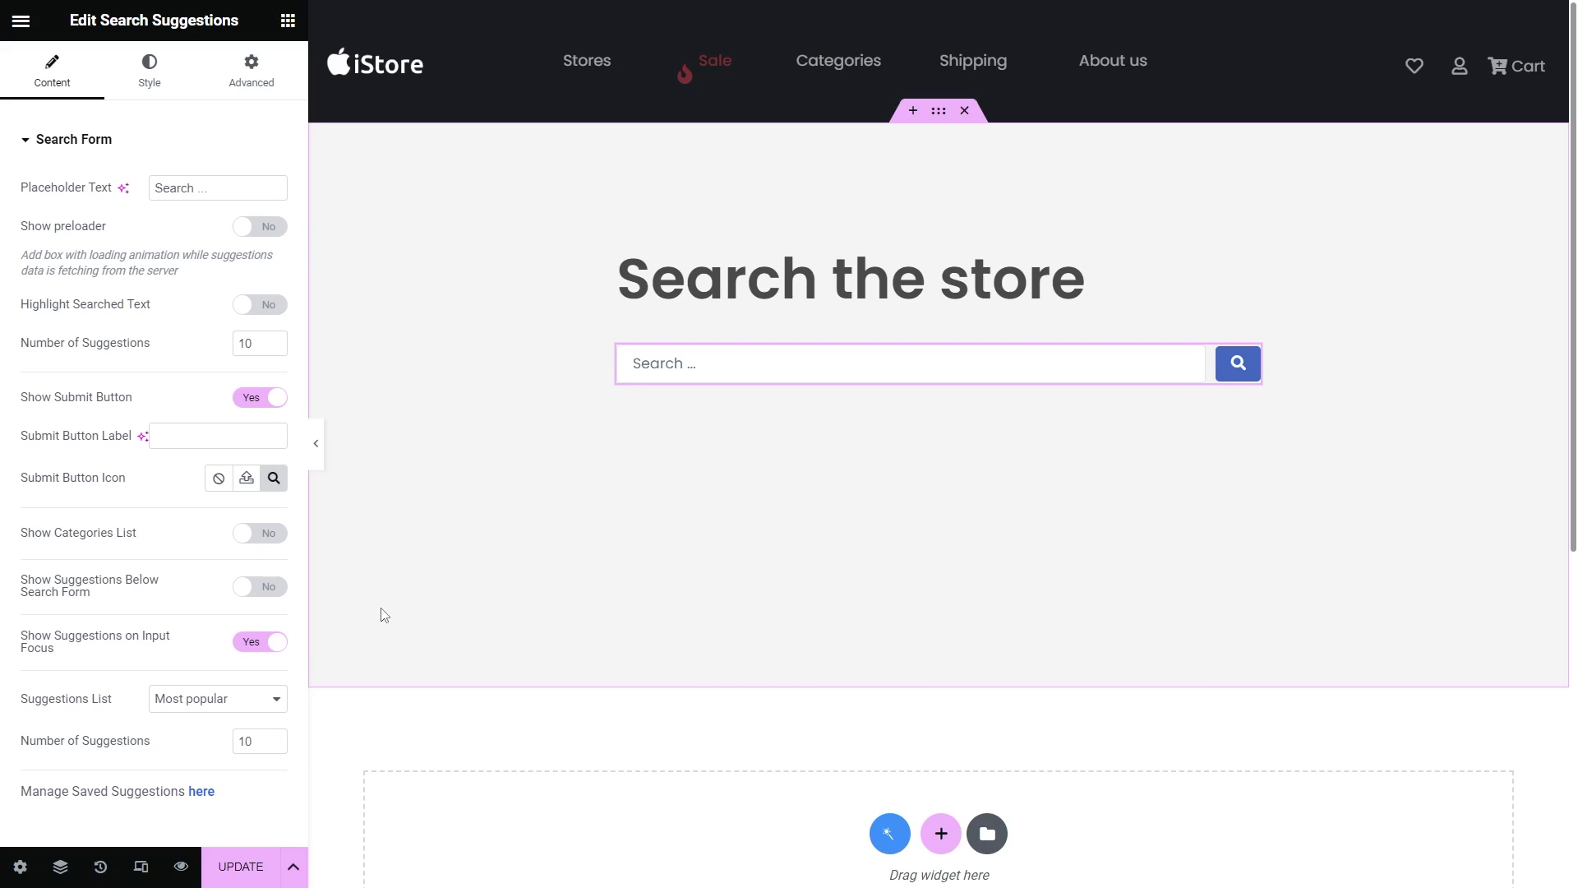
left_click(248, 699)
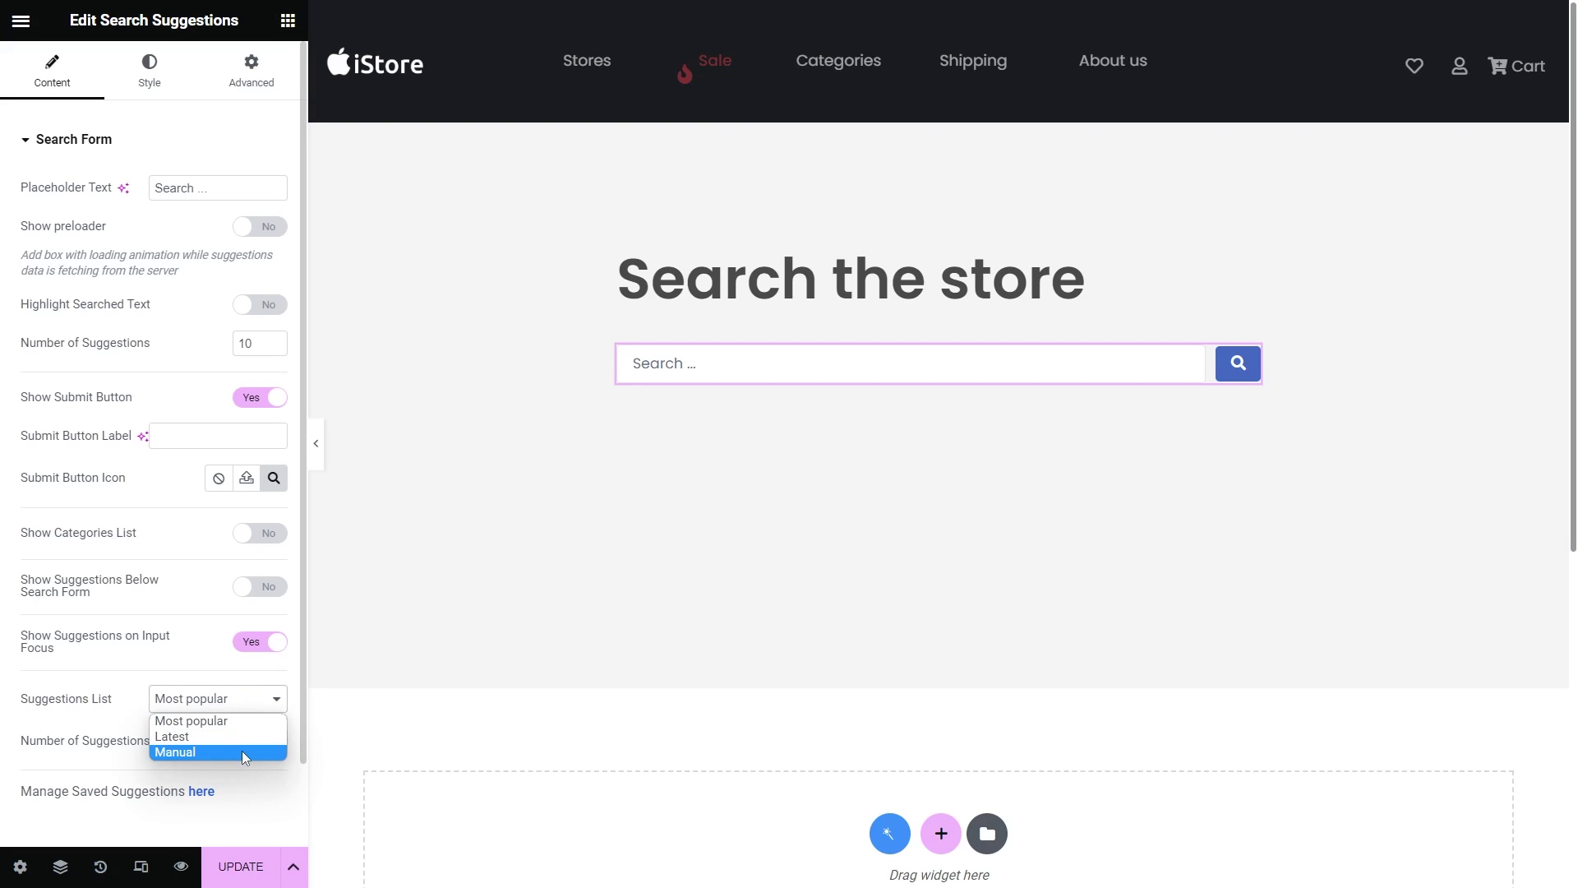
left_click(220, 669)
left_click(240, 643)
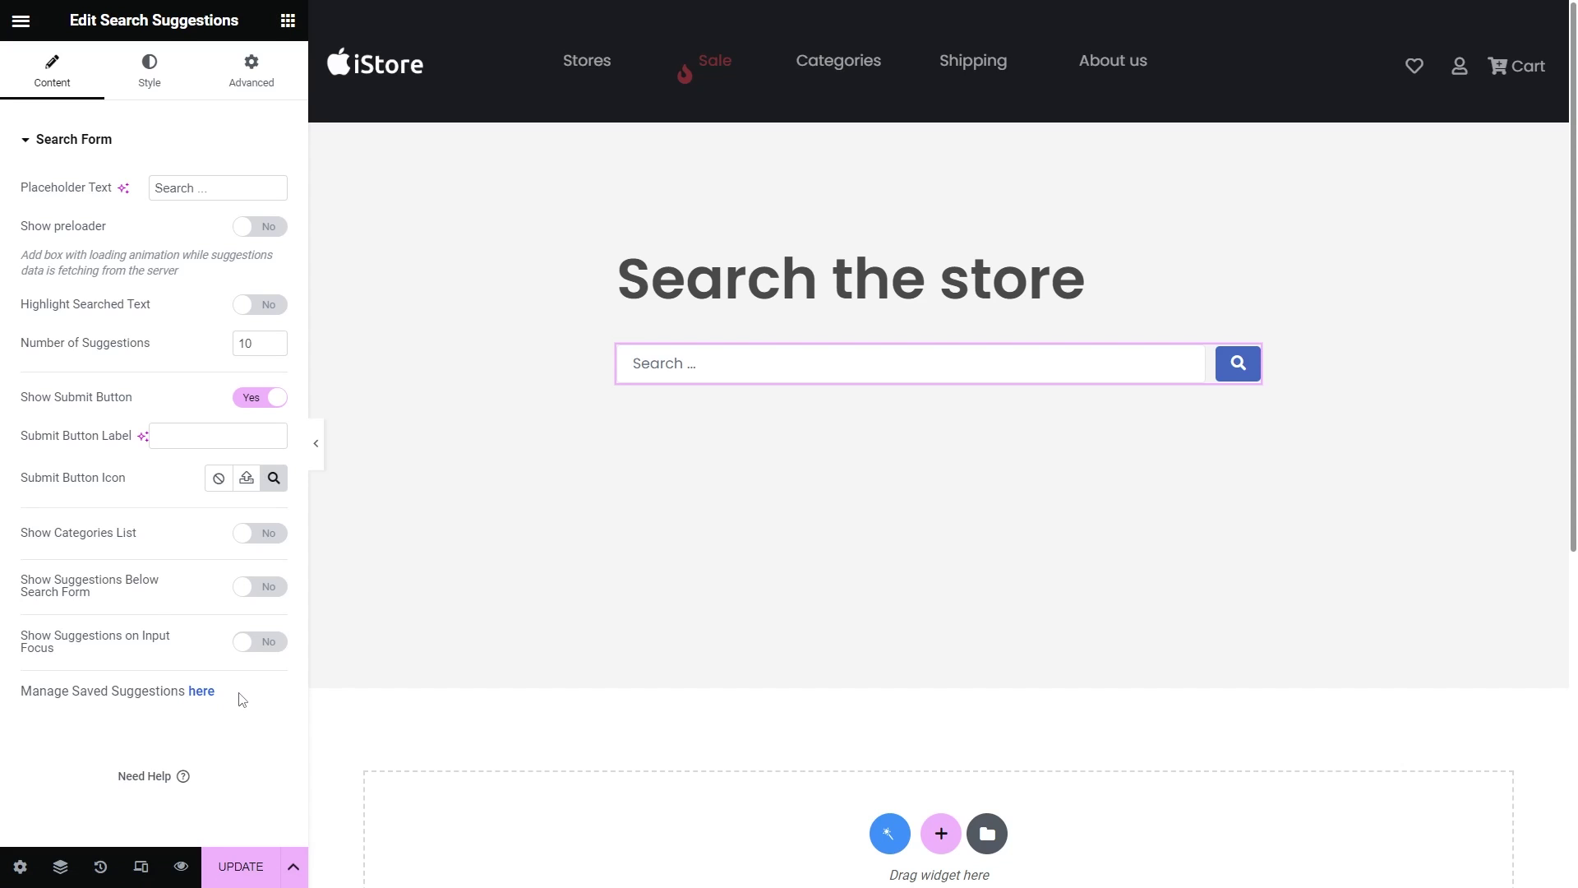
Review the Style tab's Input Field, Submit Button, Inline Area and Focus Area sections.
left_click(149, 84)
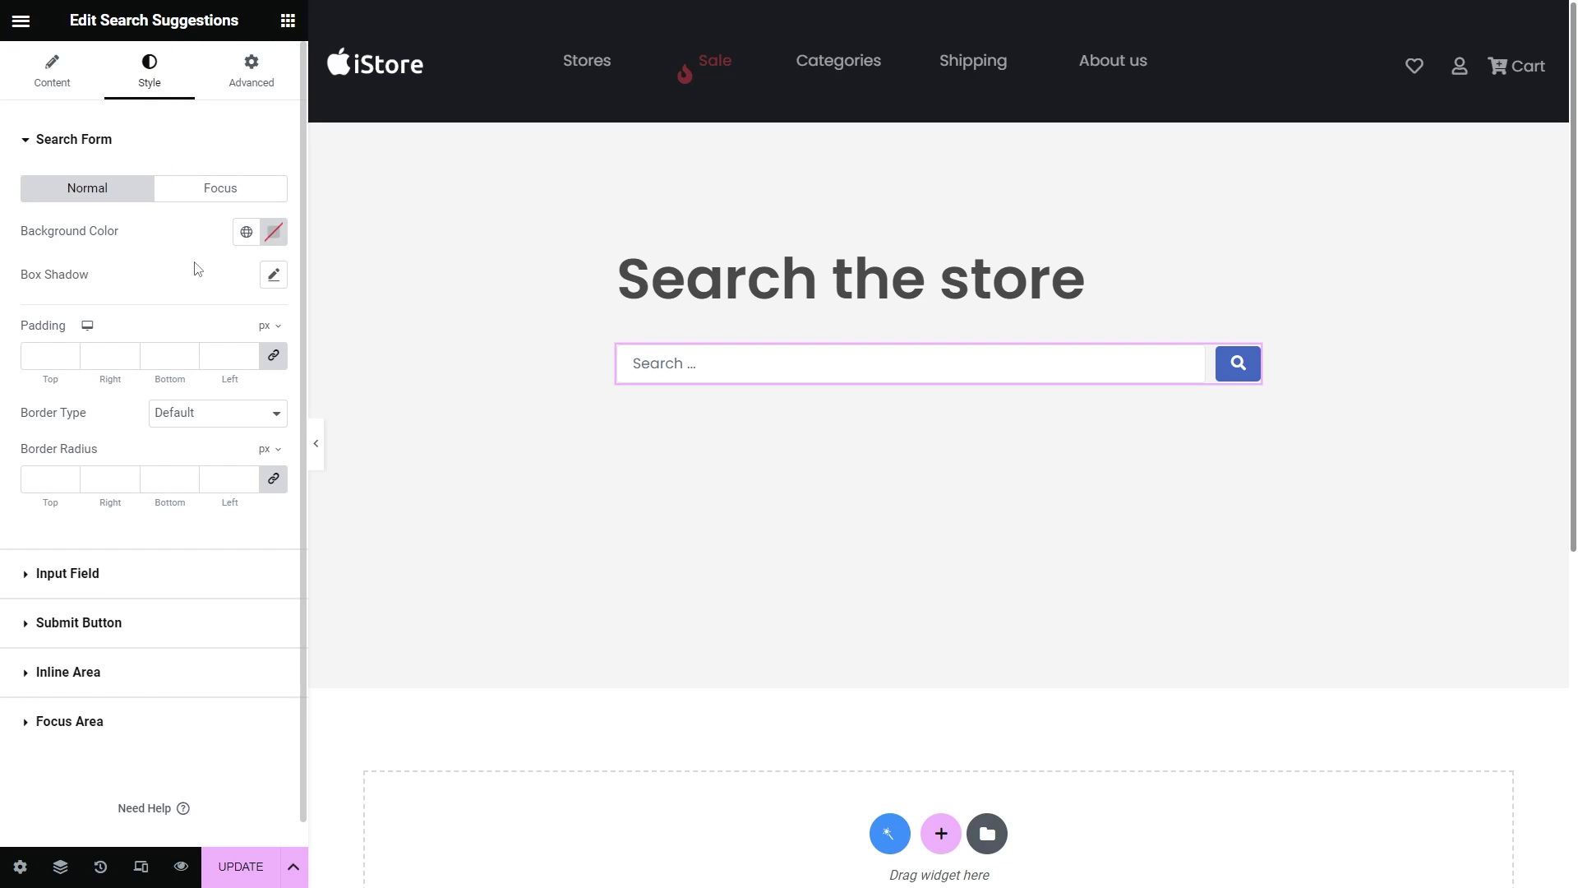
left_click(215, 581)
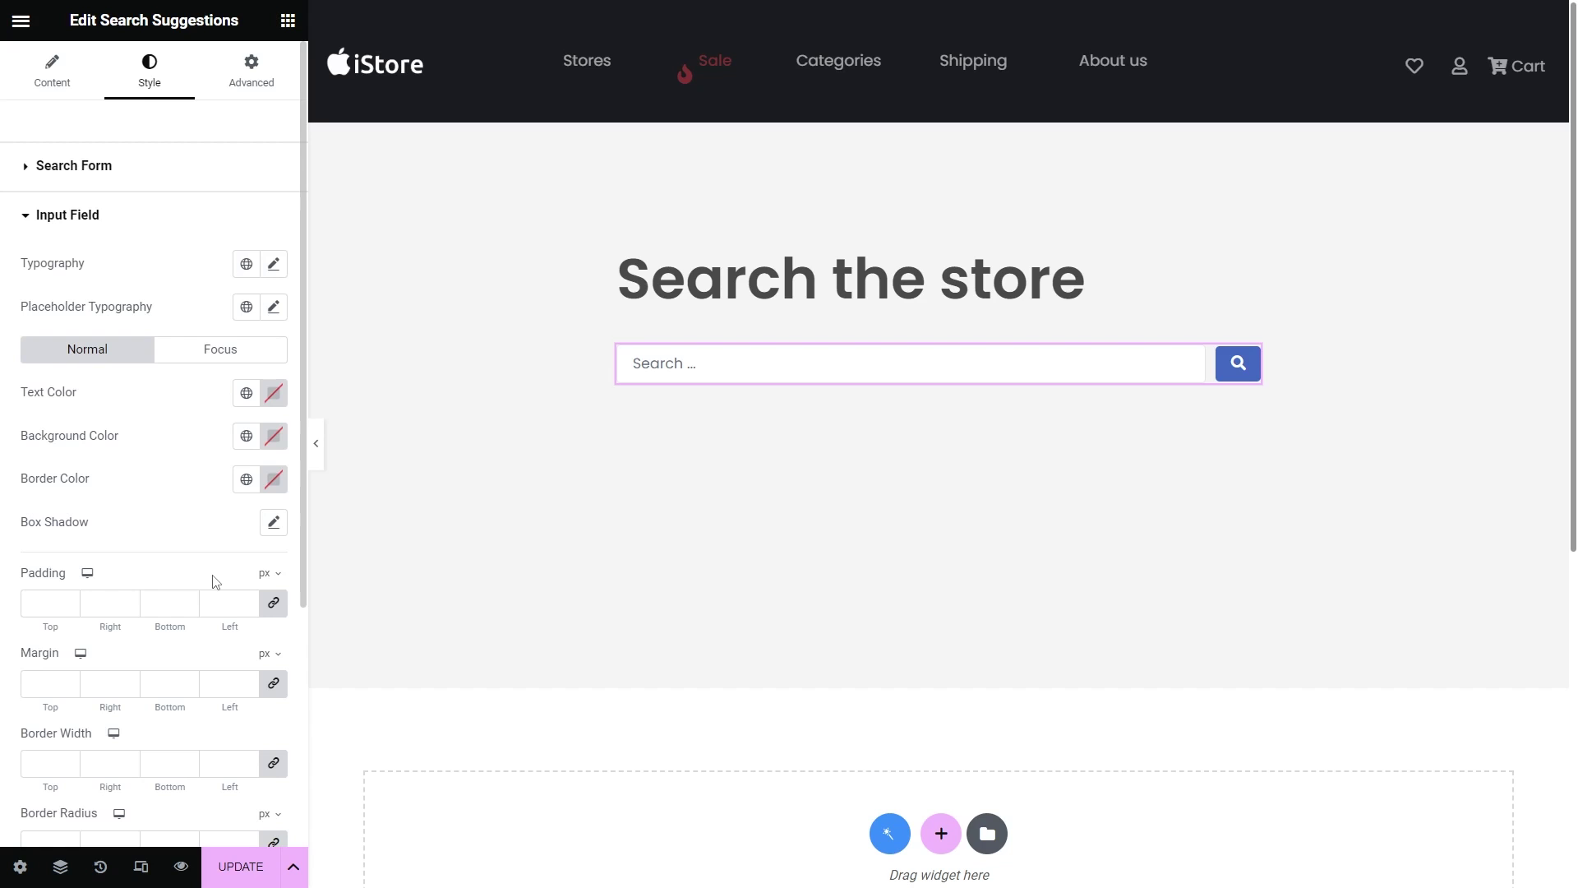
scroll(214, 584, "down", 5)
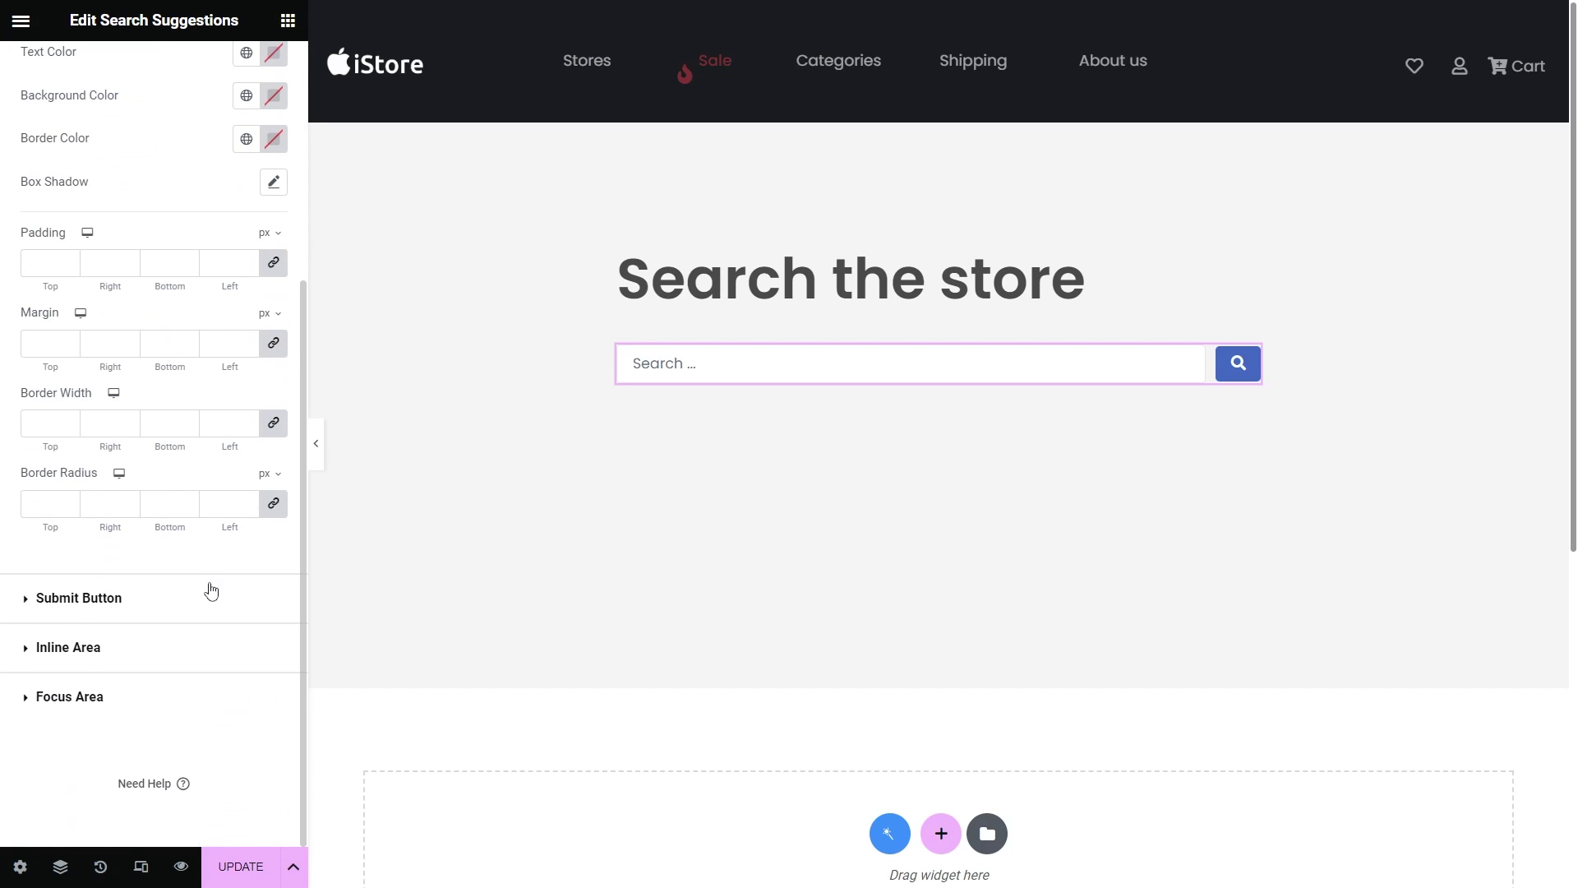
left_click(205, 604)
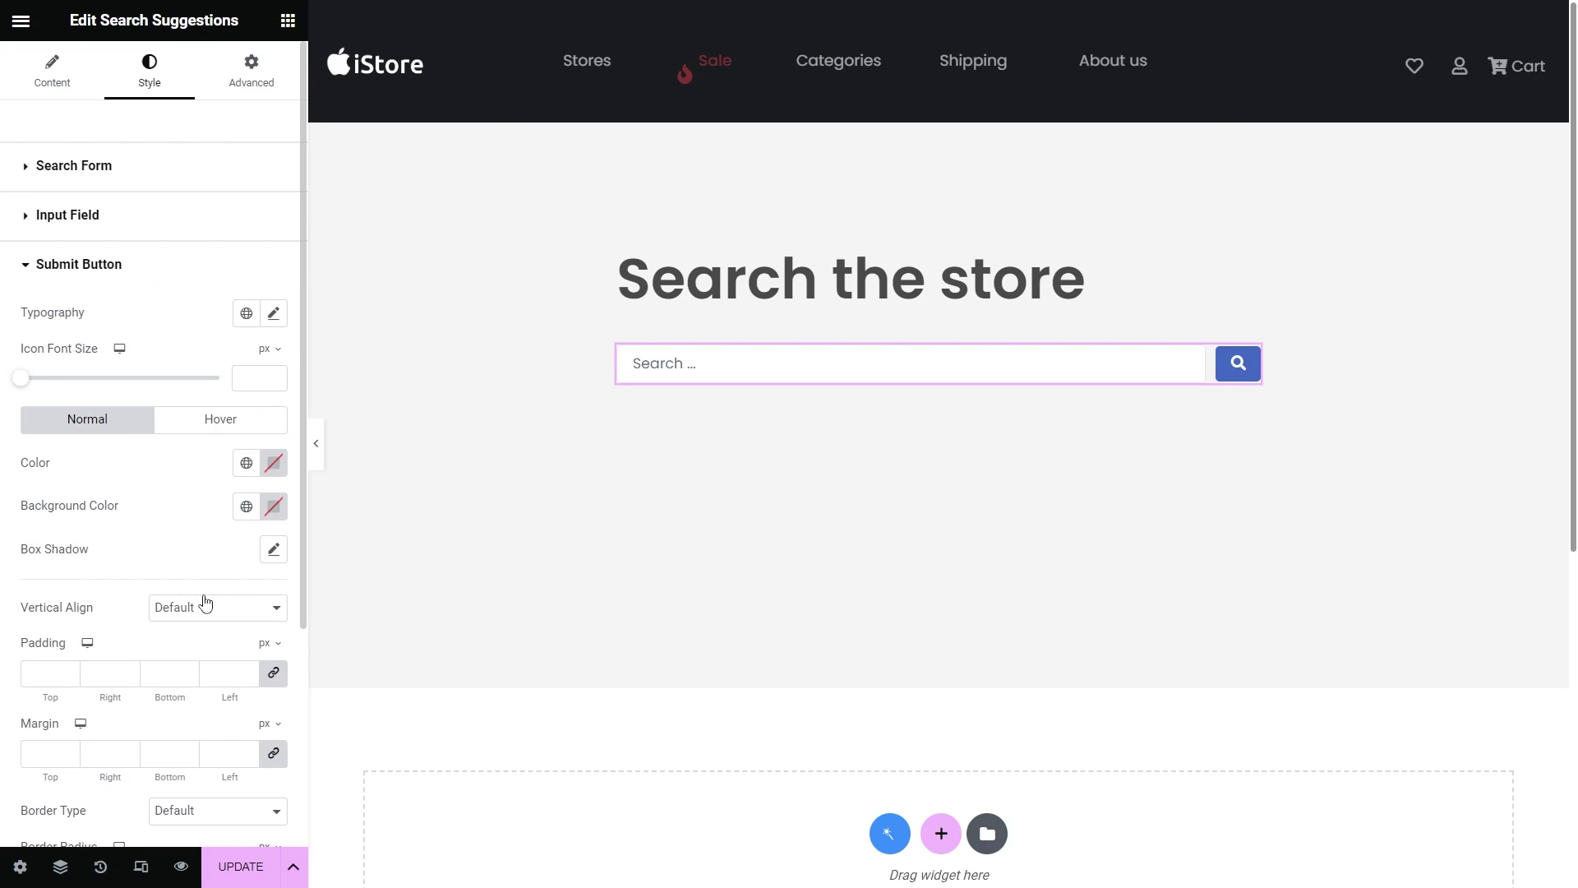
scroll(204, 598, "down", 4)
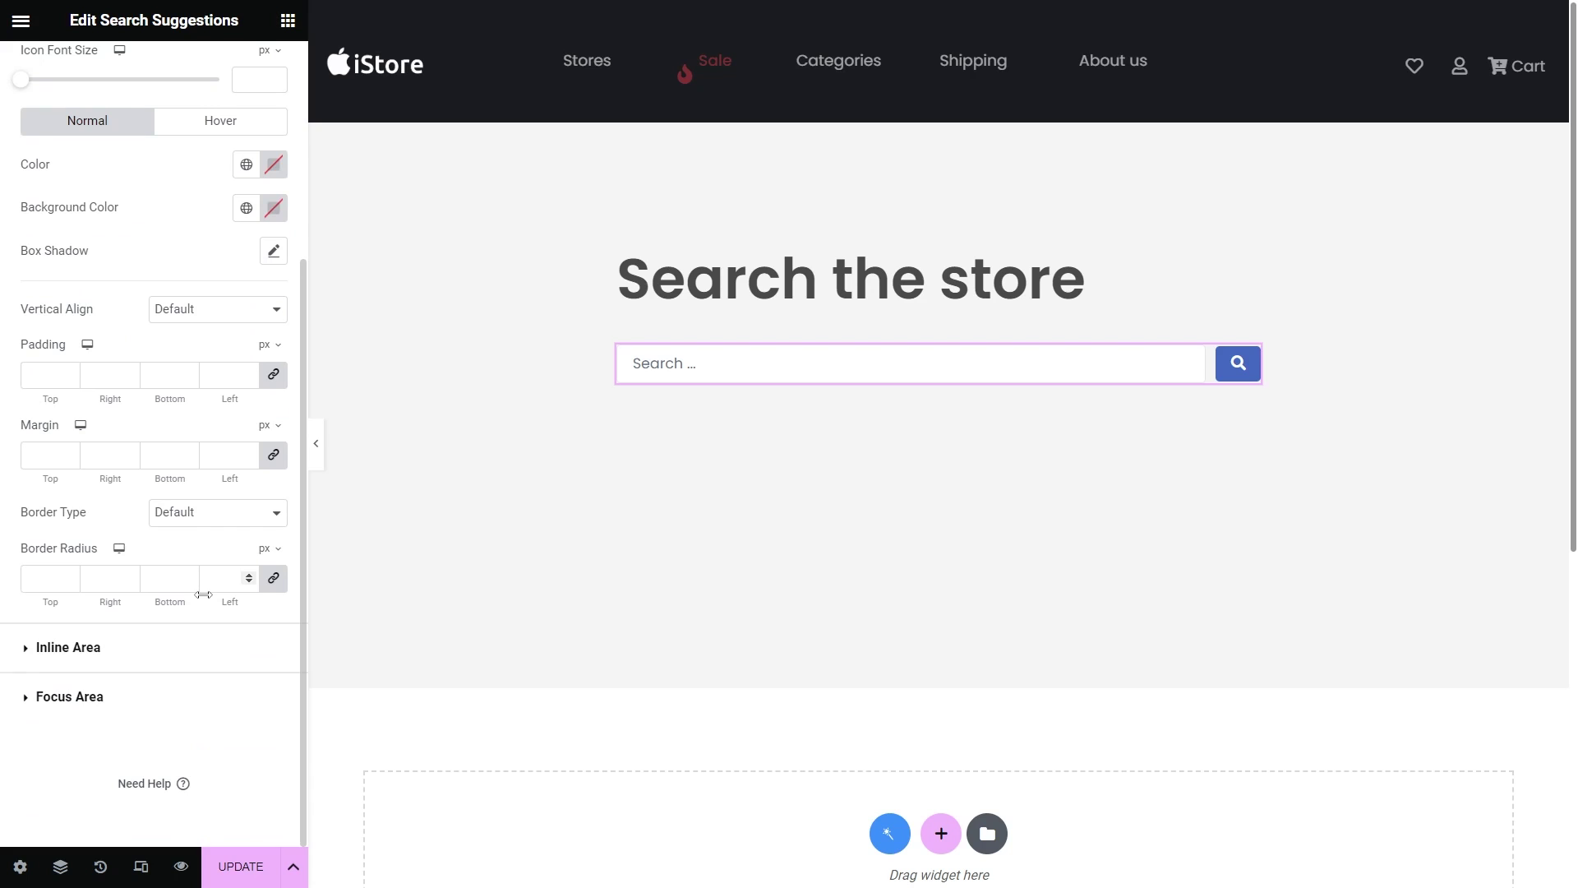
left_click(175, 650)
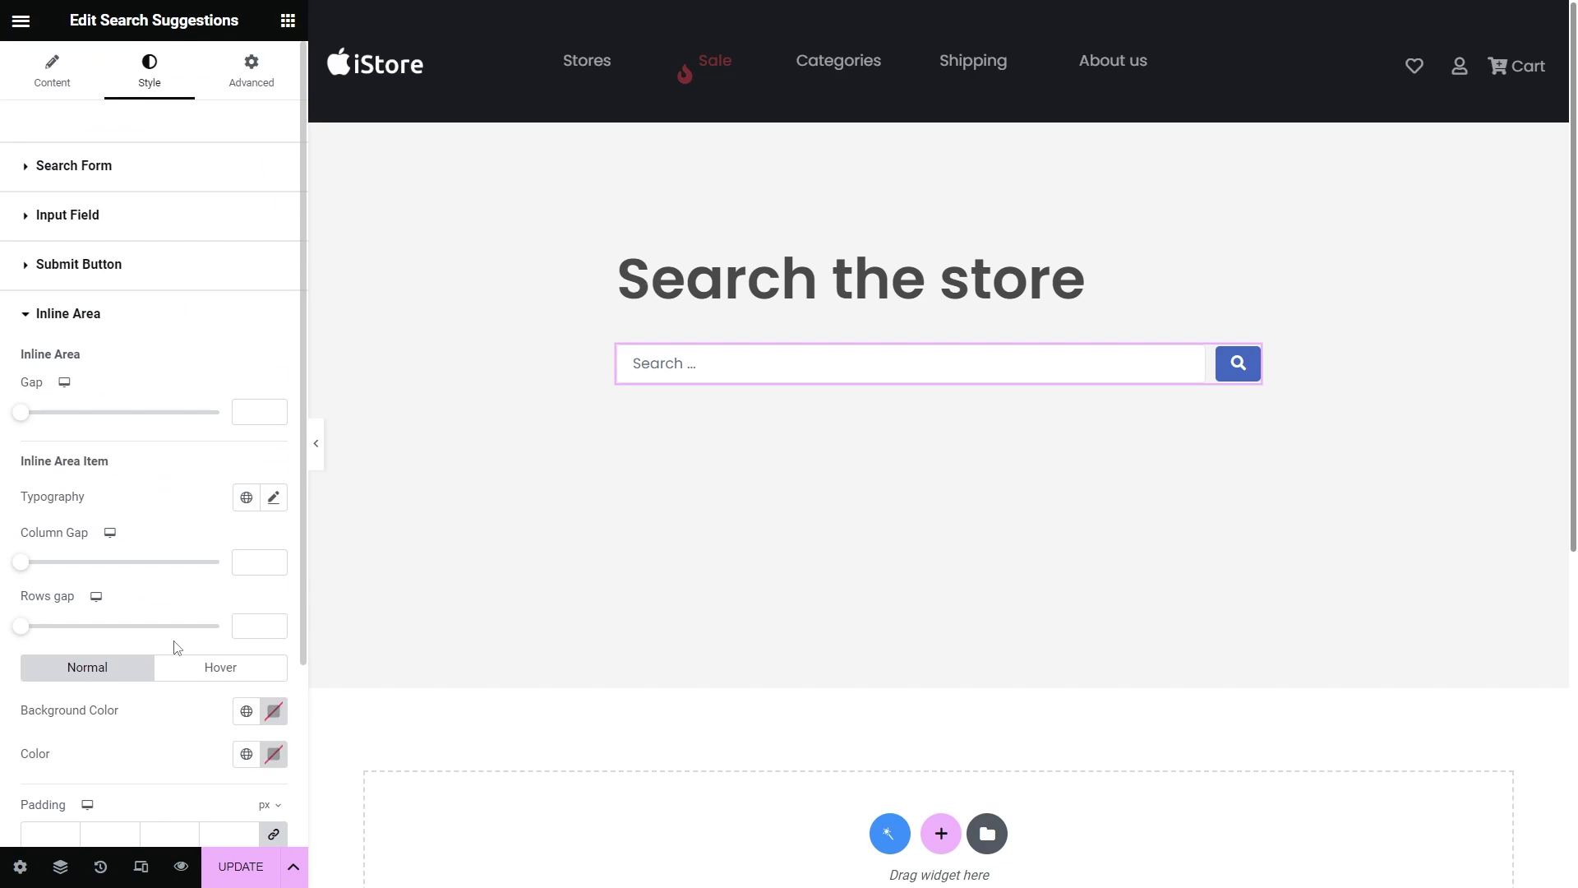
scroll(175, 647, "down", 3)
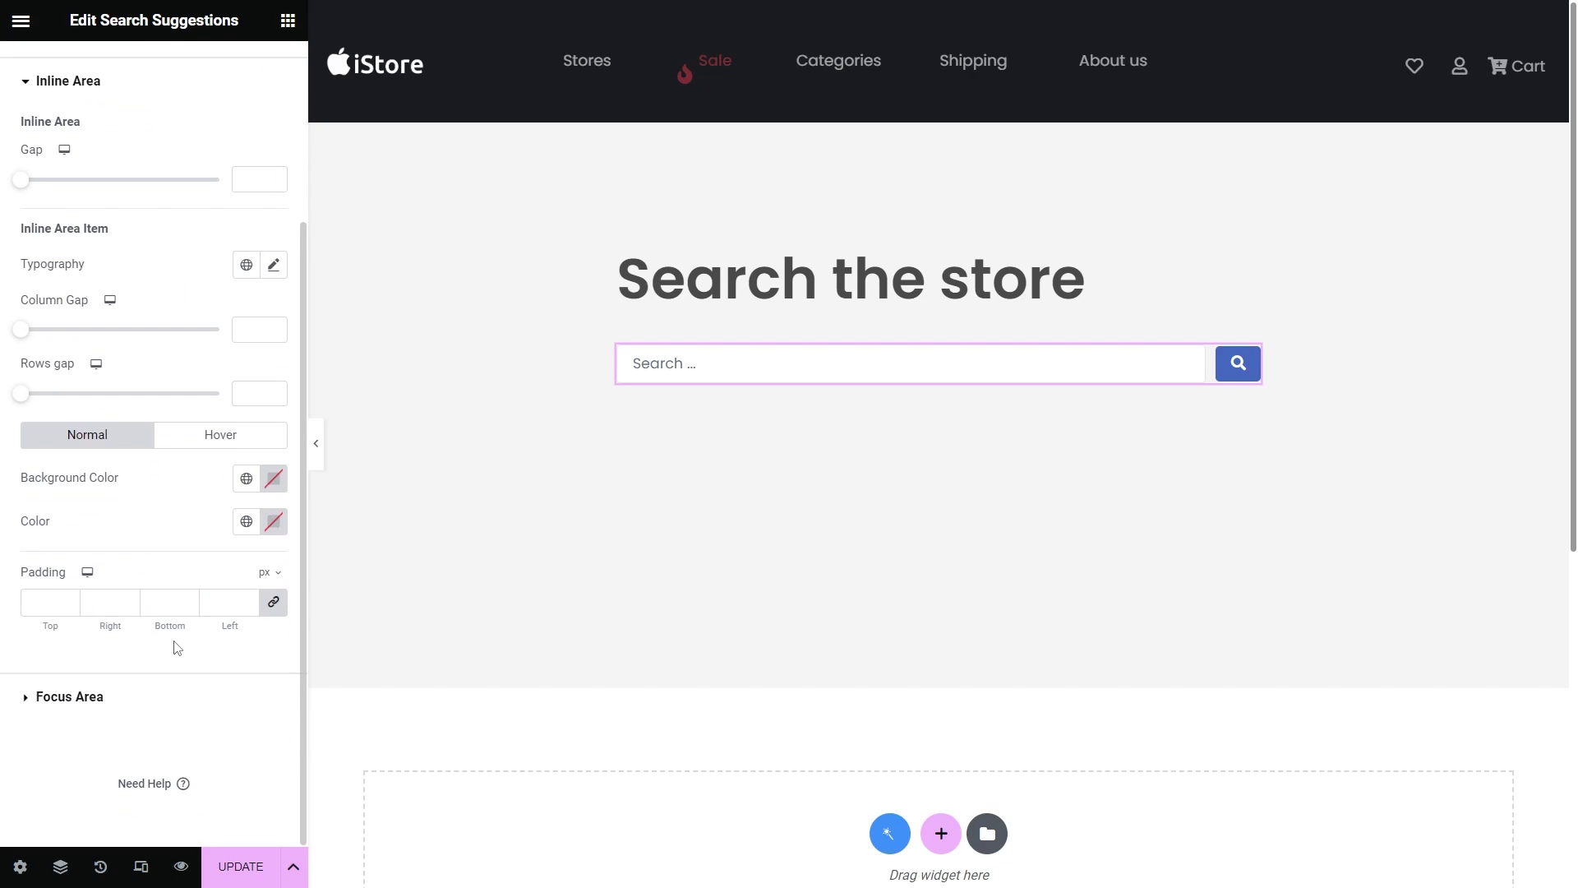
left_click(171, 693)
scroll(173, 690, "down", 1)
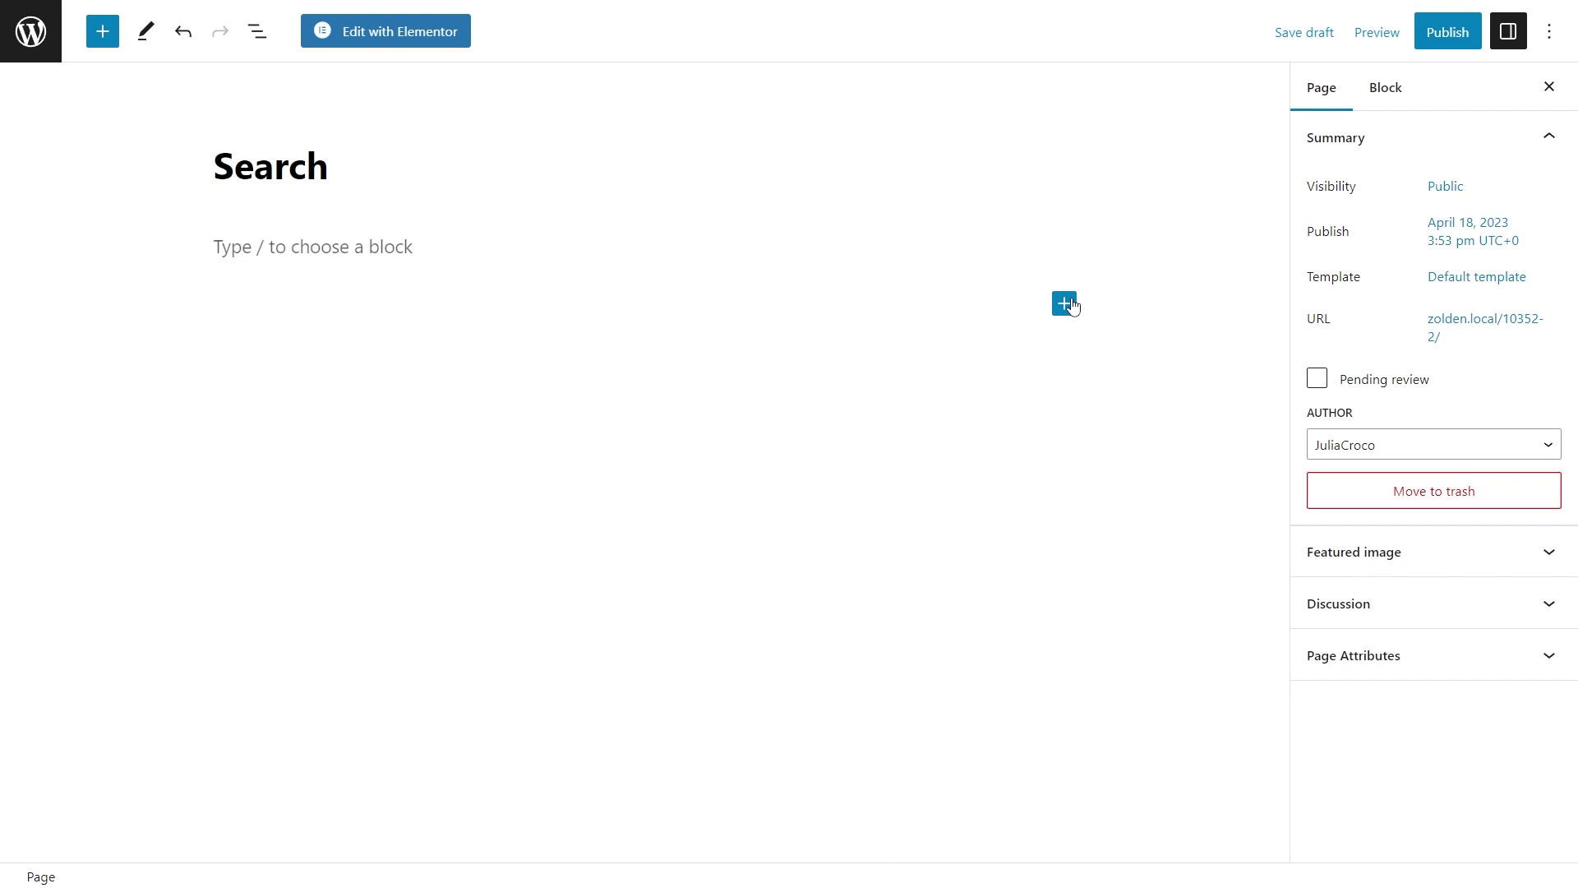
Insert a Search Suggestions block into the Search page.
left_click(1064, 304)
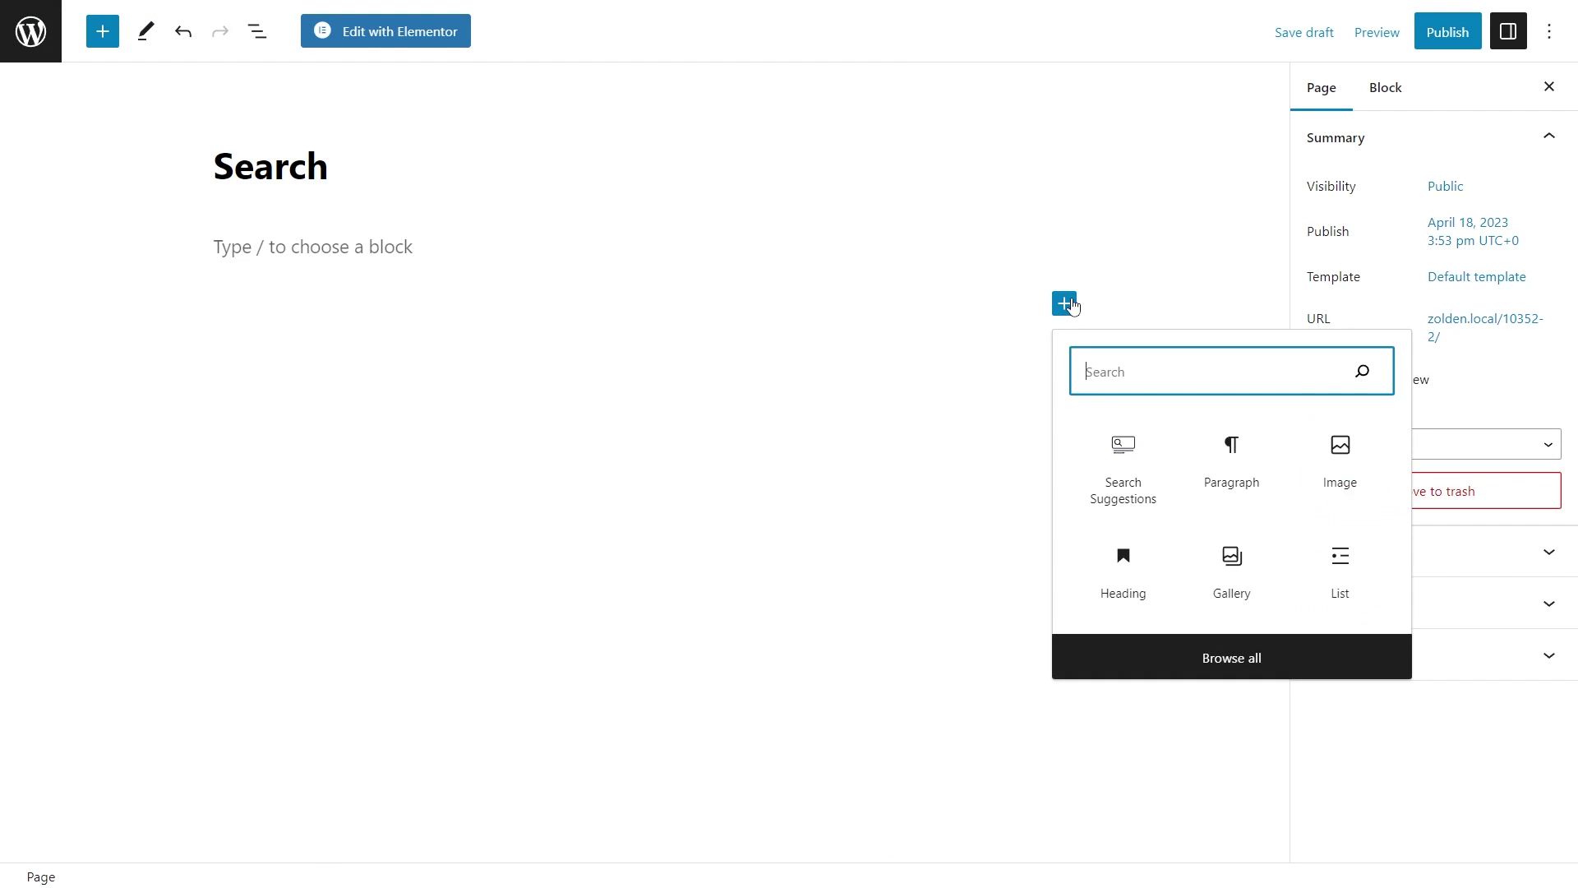
left_click(1161, 510)
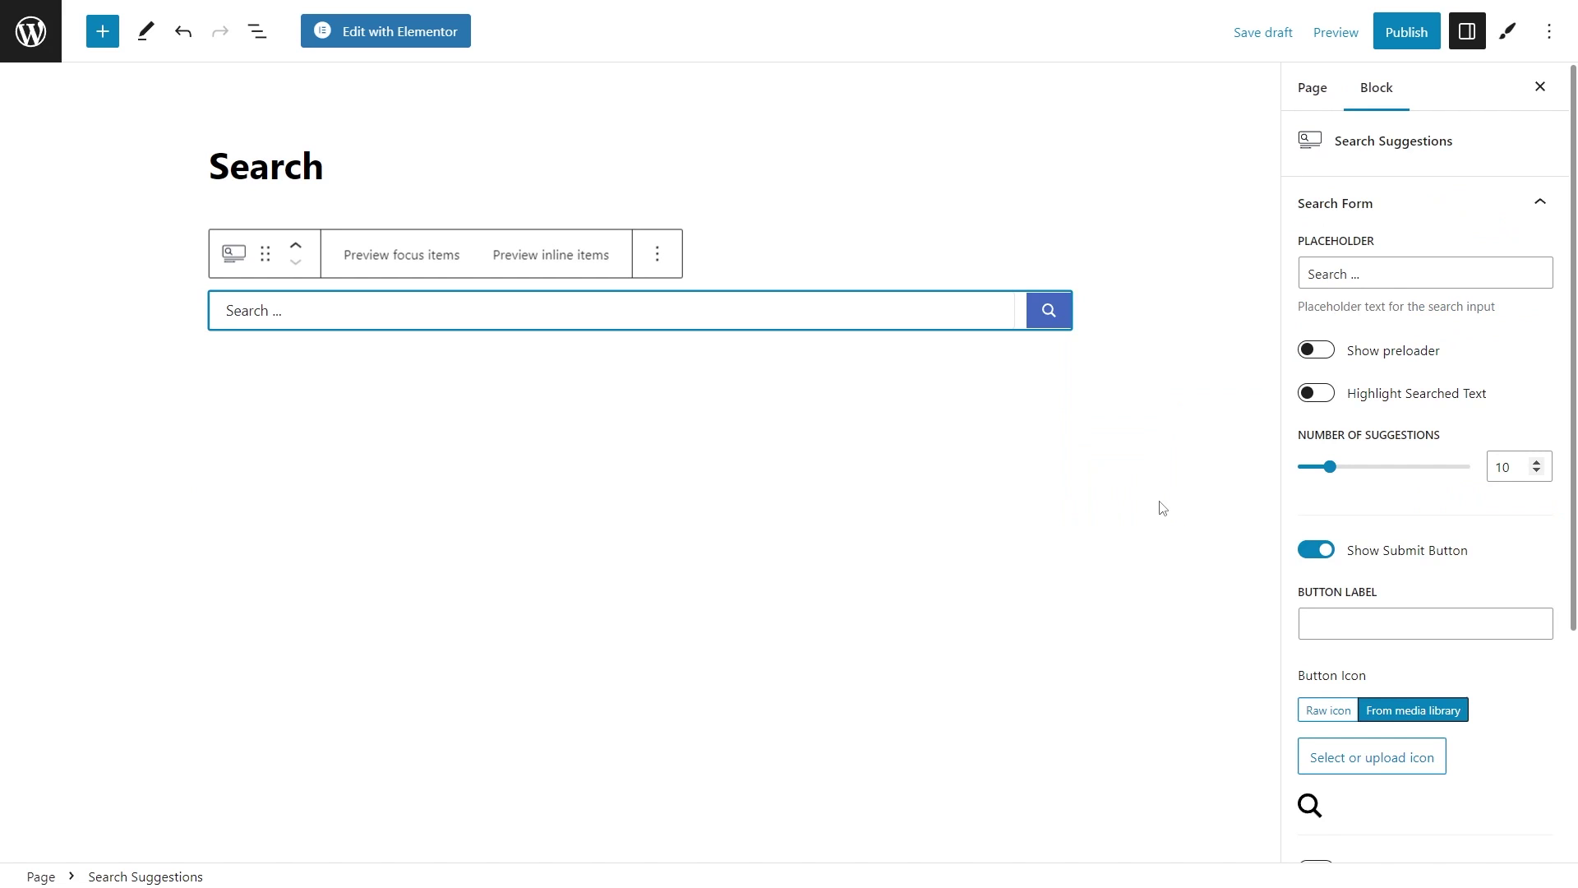
scroll(1369, 403, "down", 2)
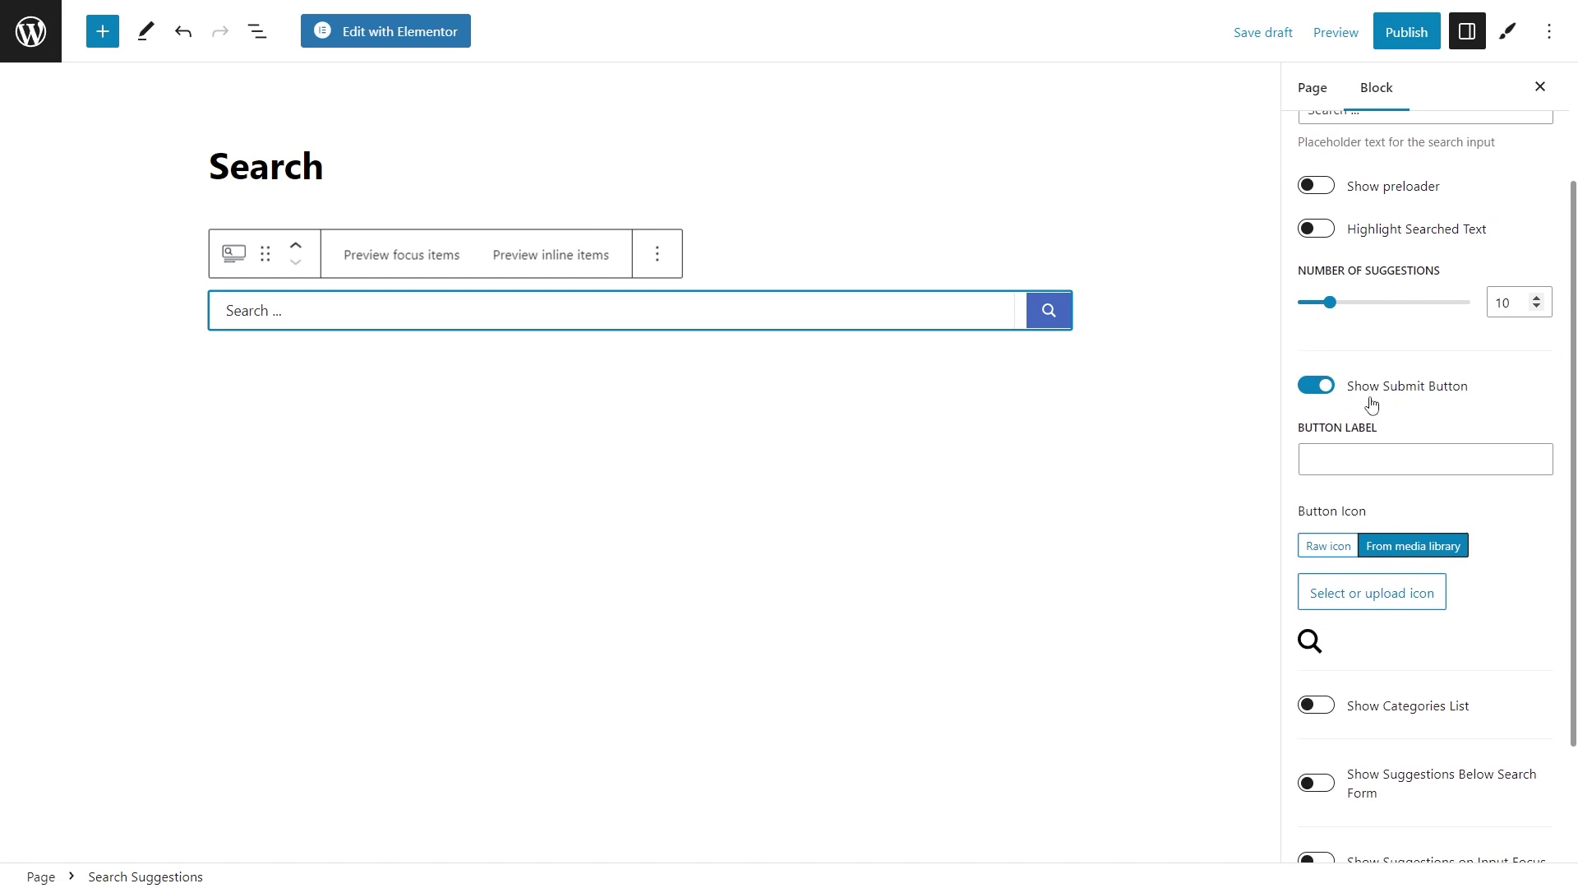
scroll(1371, 404, "down", 2)
Toggle the block's Below Search Form and Input Focus suggestion options on and off, then view its style settings.
left_click(1317, 625)
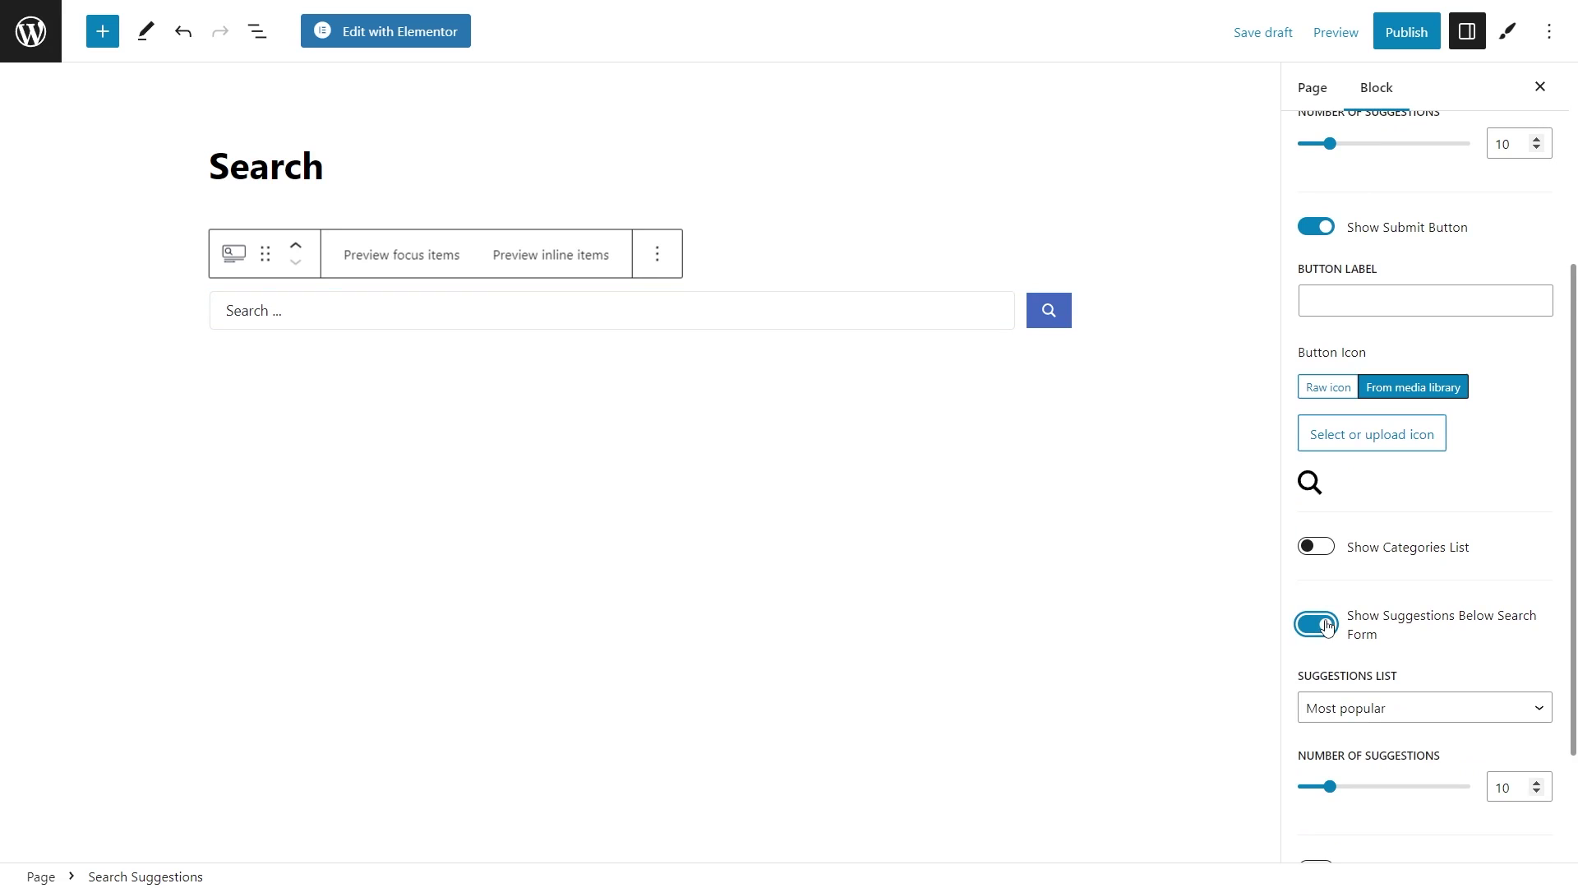
left_click(1319, 627)
left_click(1319, 704)
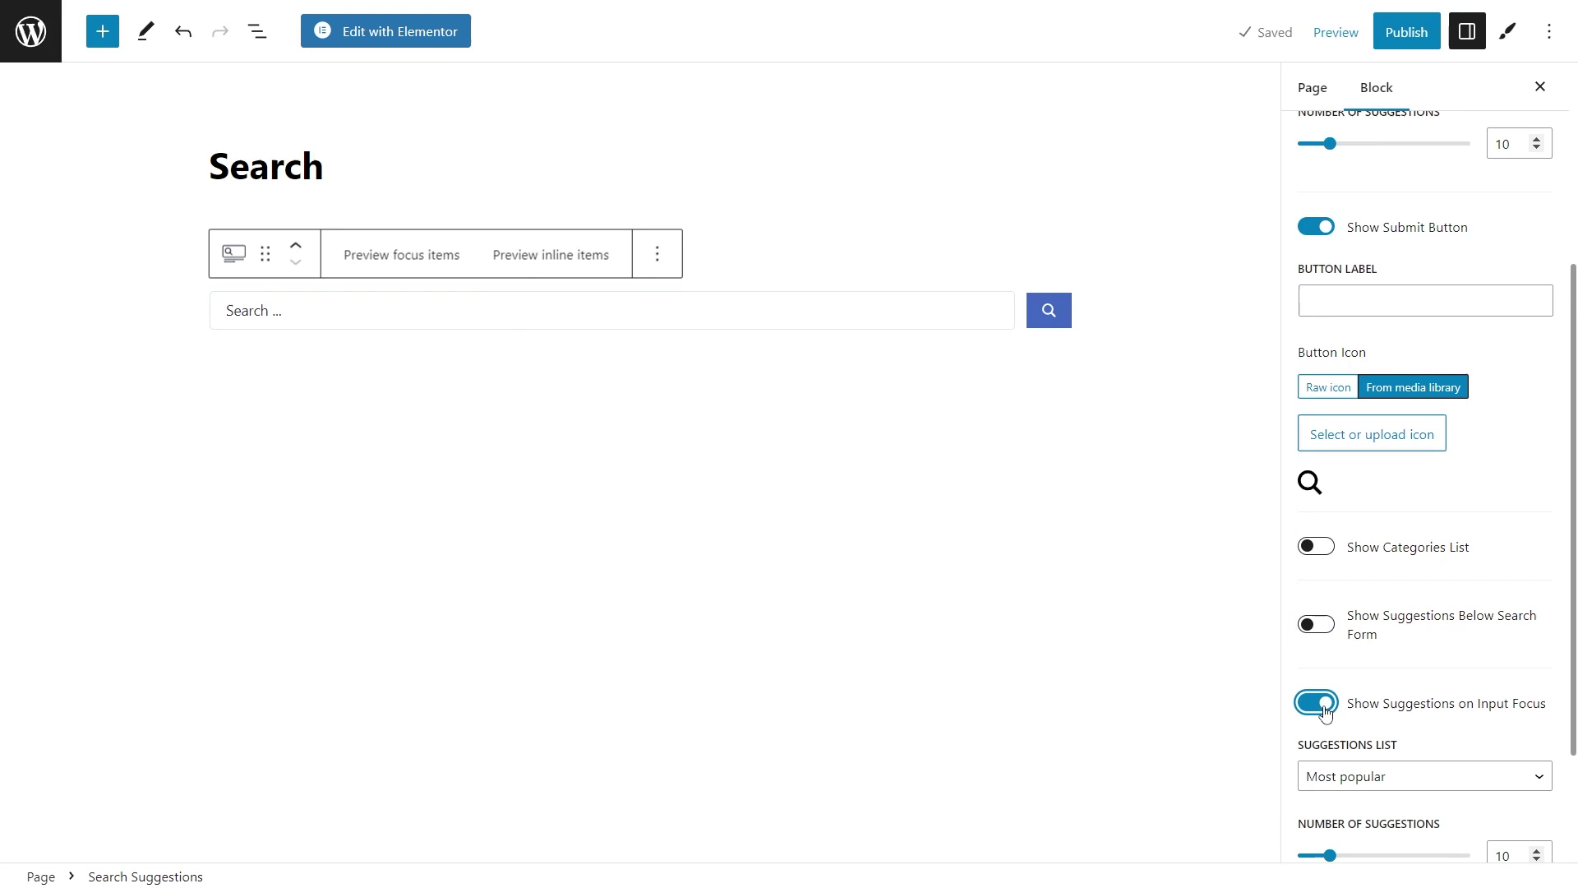
left_click(1323, 707)
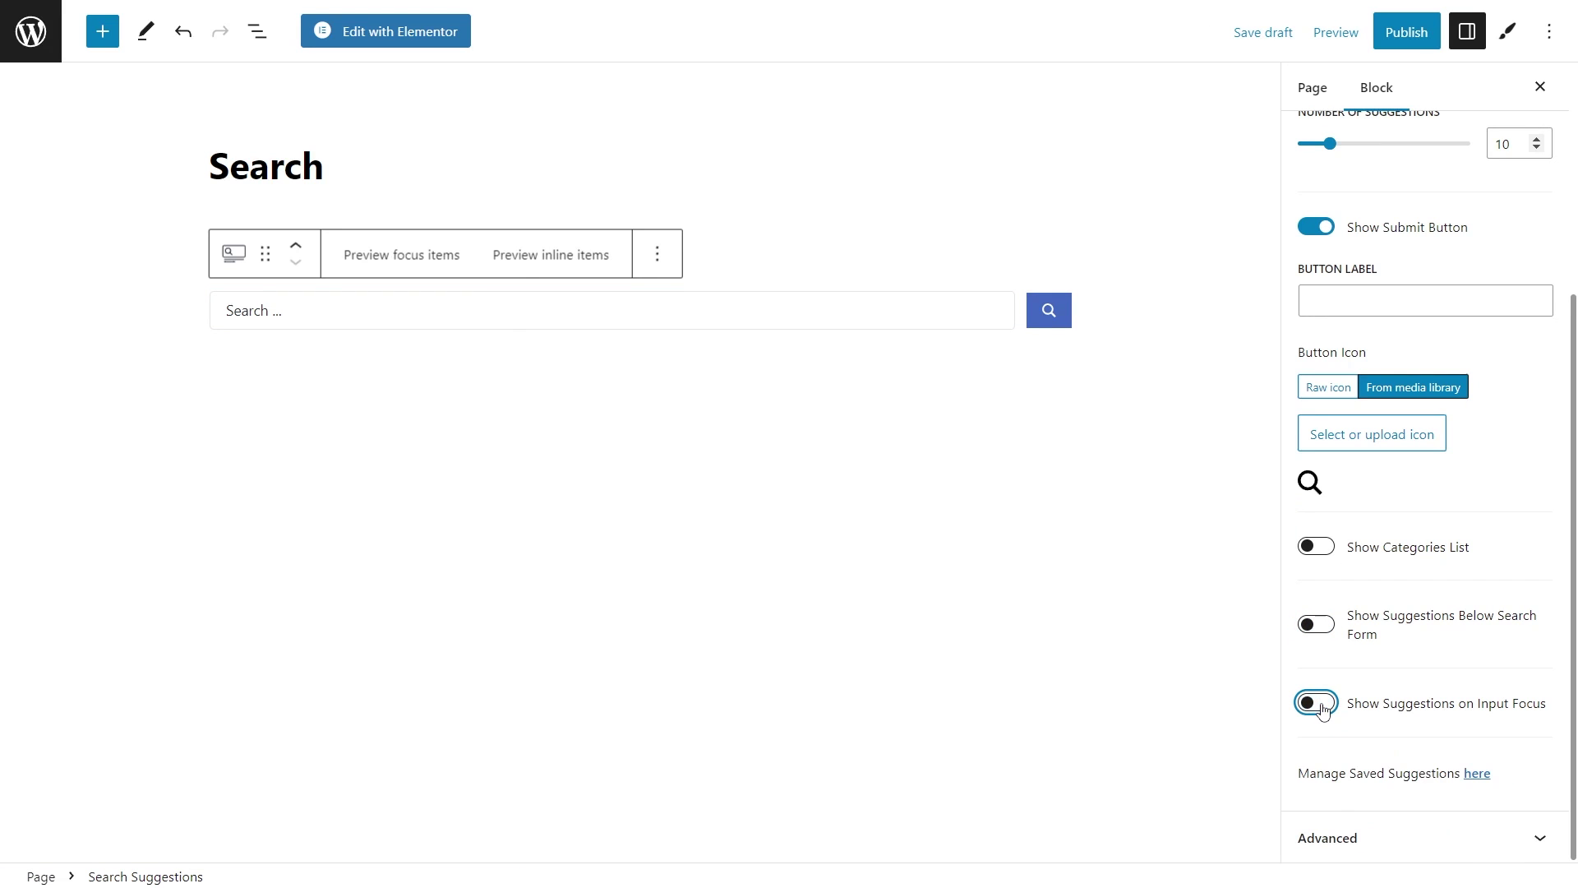
left_click(1509, 30)
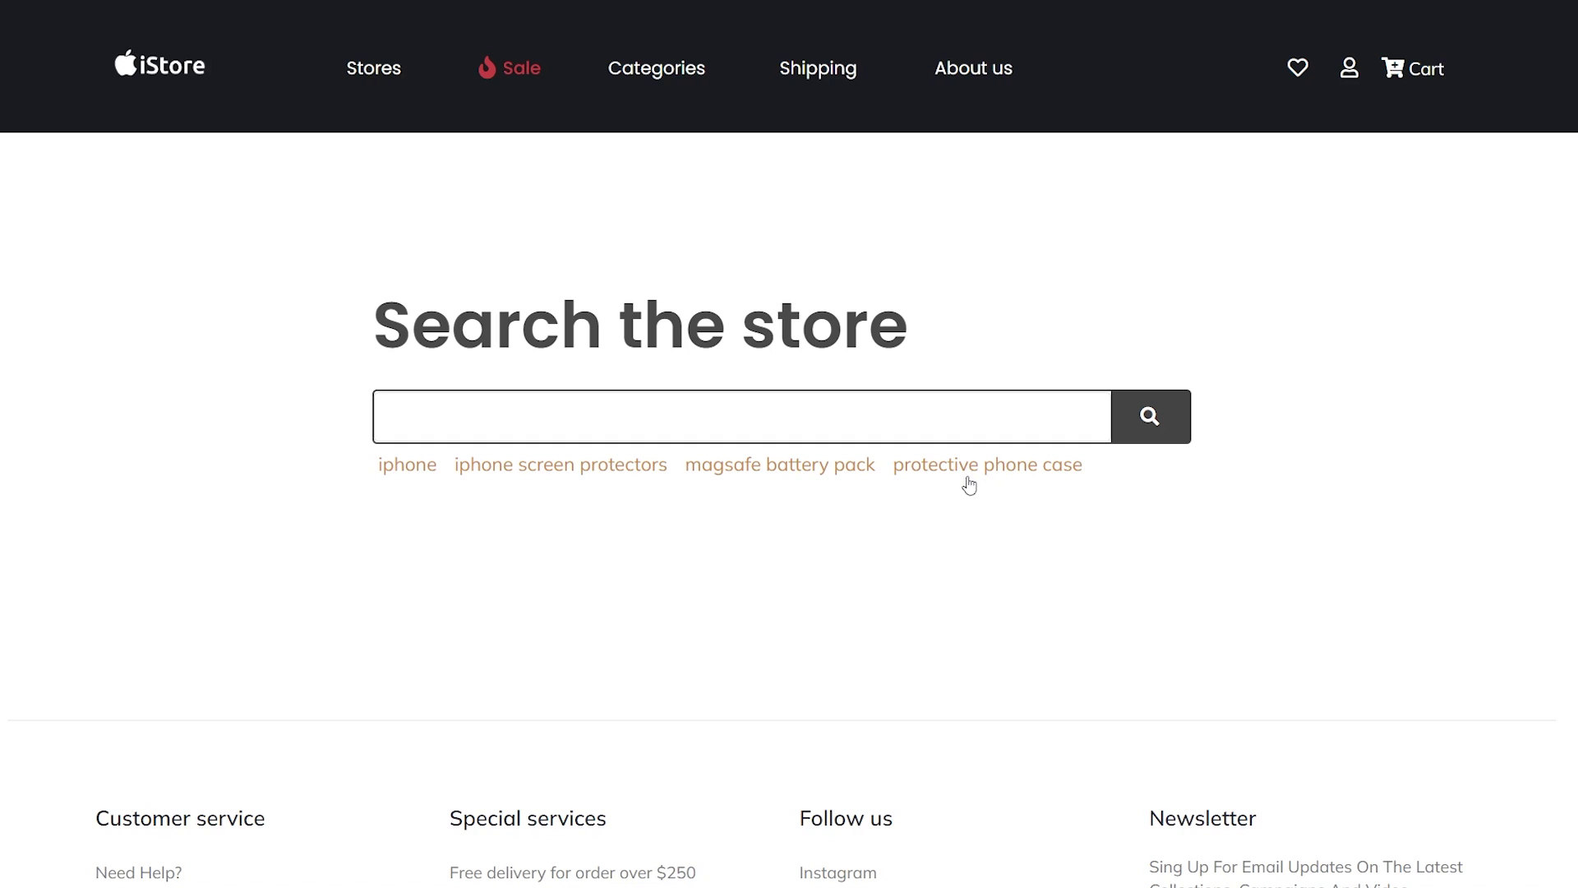
Type 'iphone' in the iStore search field to see suggestions, then delete the text.
left_click(485, 428)
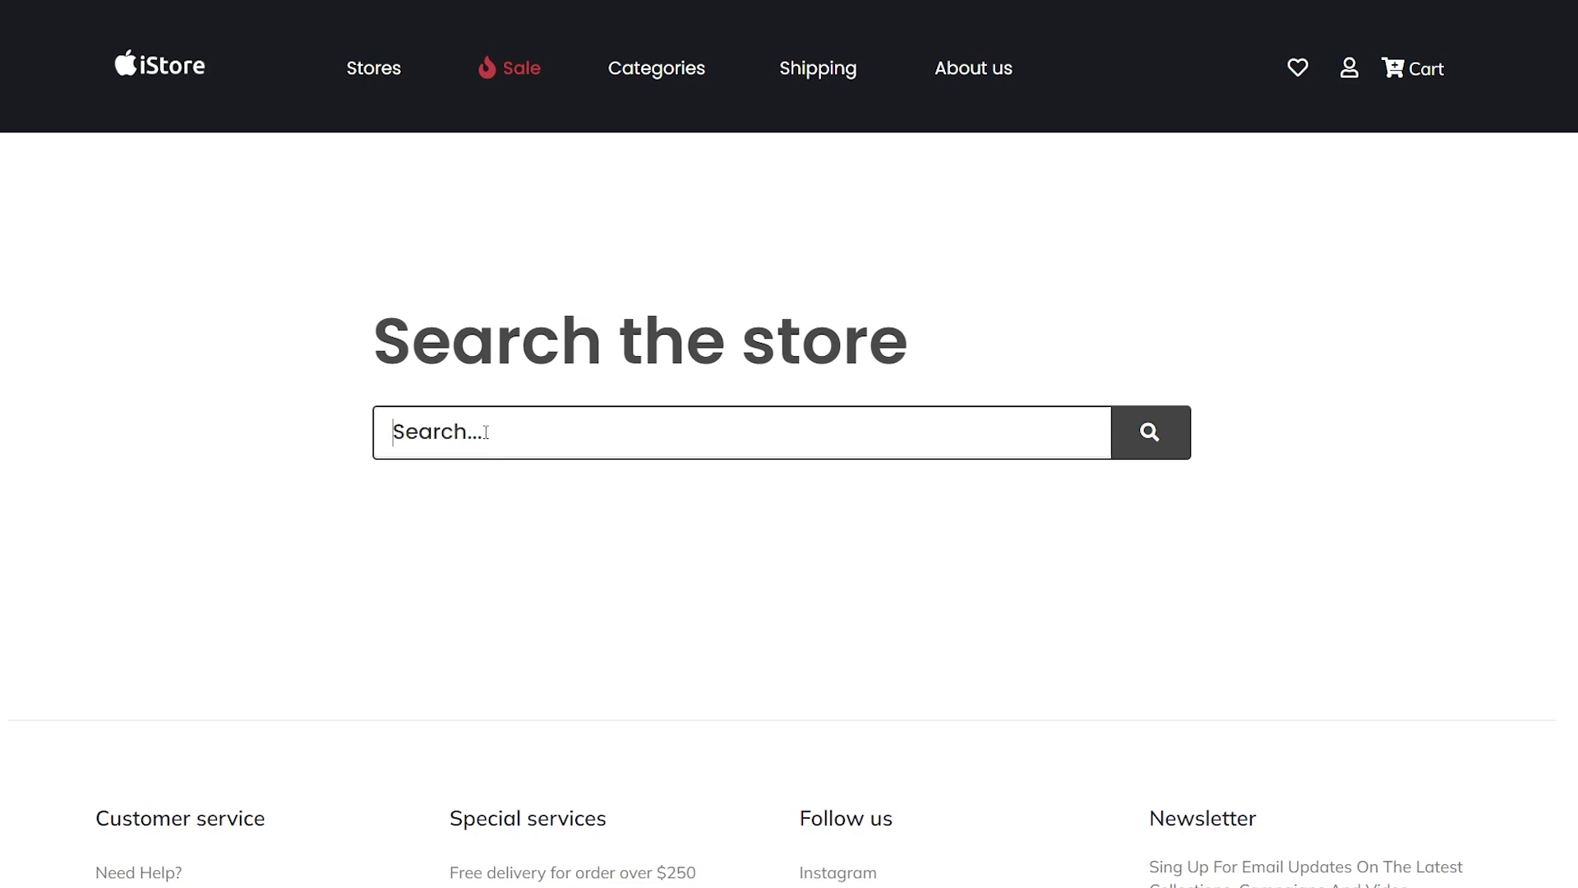
type("iphone")
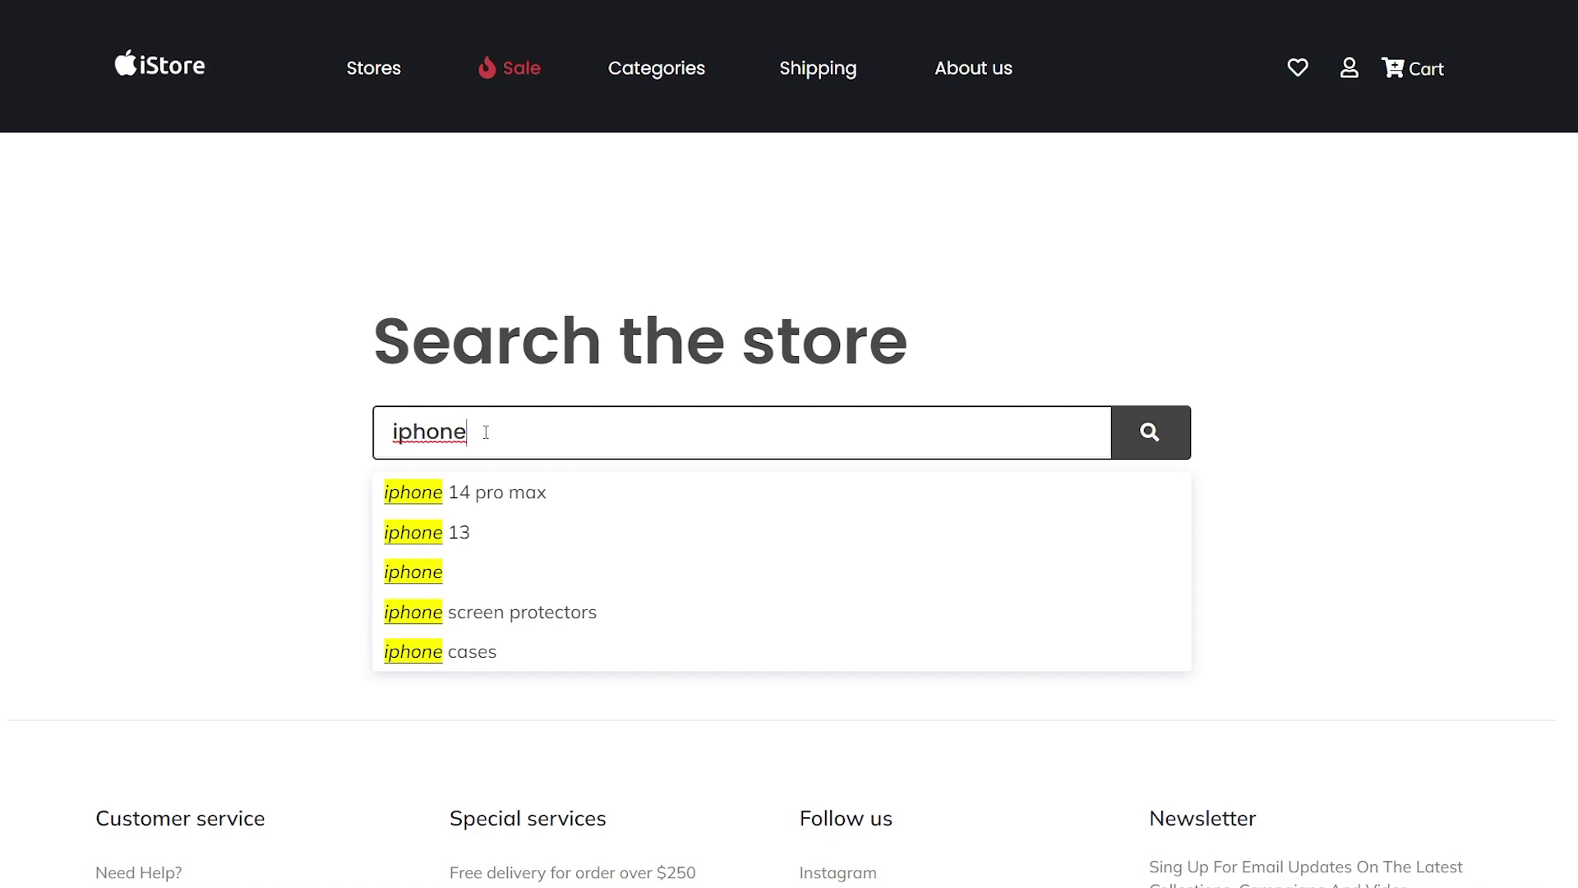
key("BackSpace")
key("BackSpace")
key("BackSpace")
key("BackSpace")
key("BackSpace")
key("BackSpace")
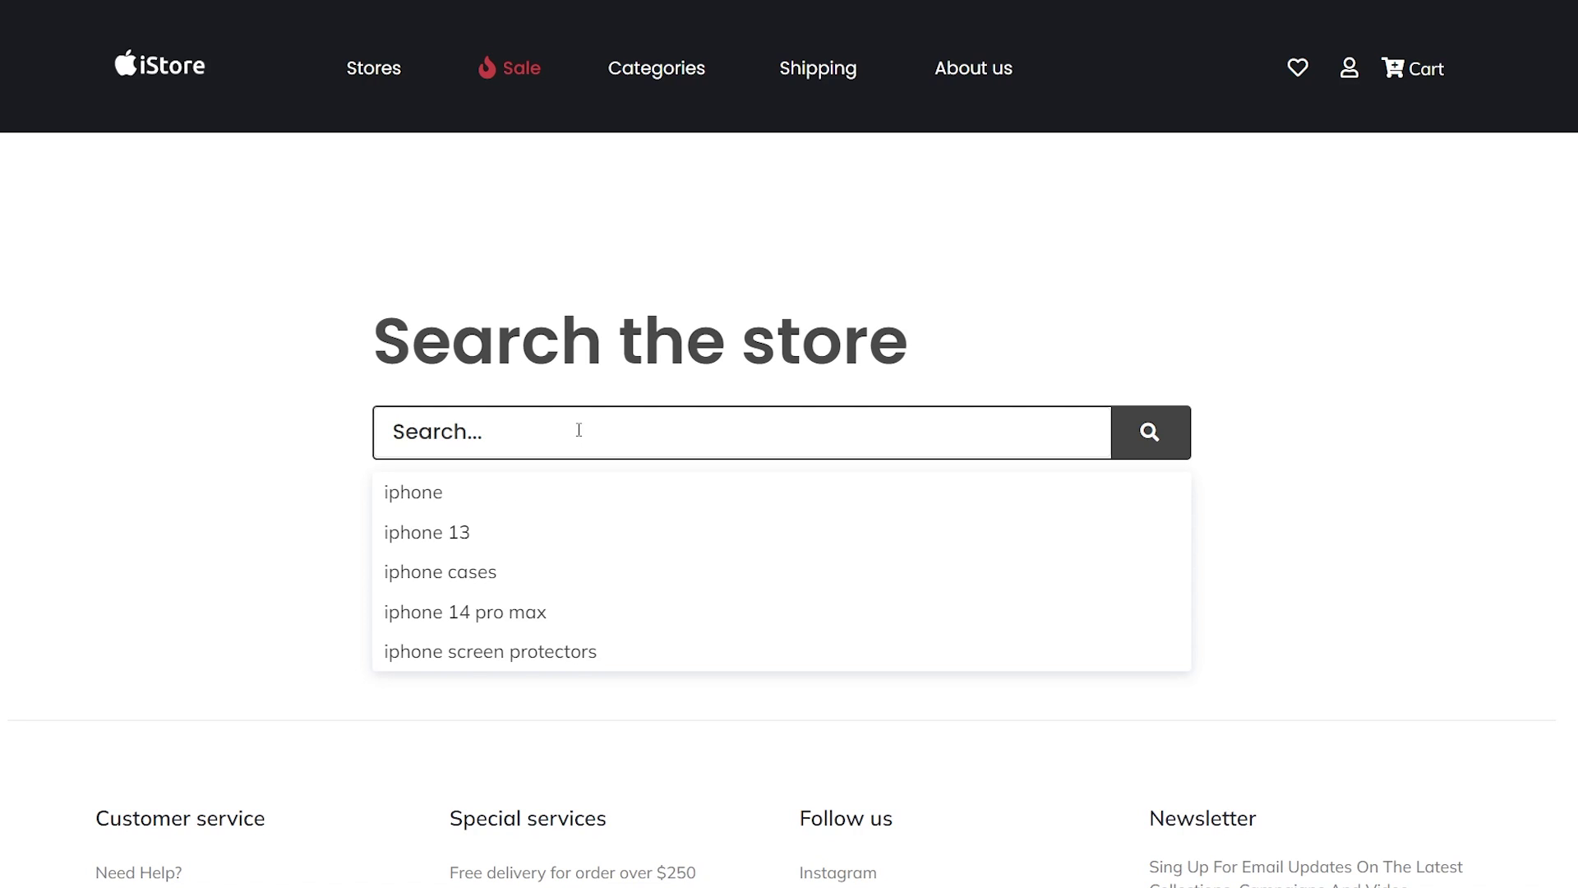